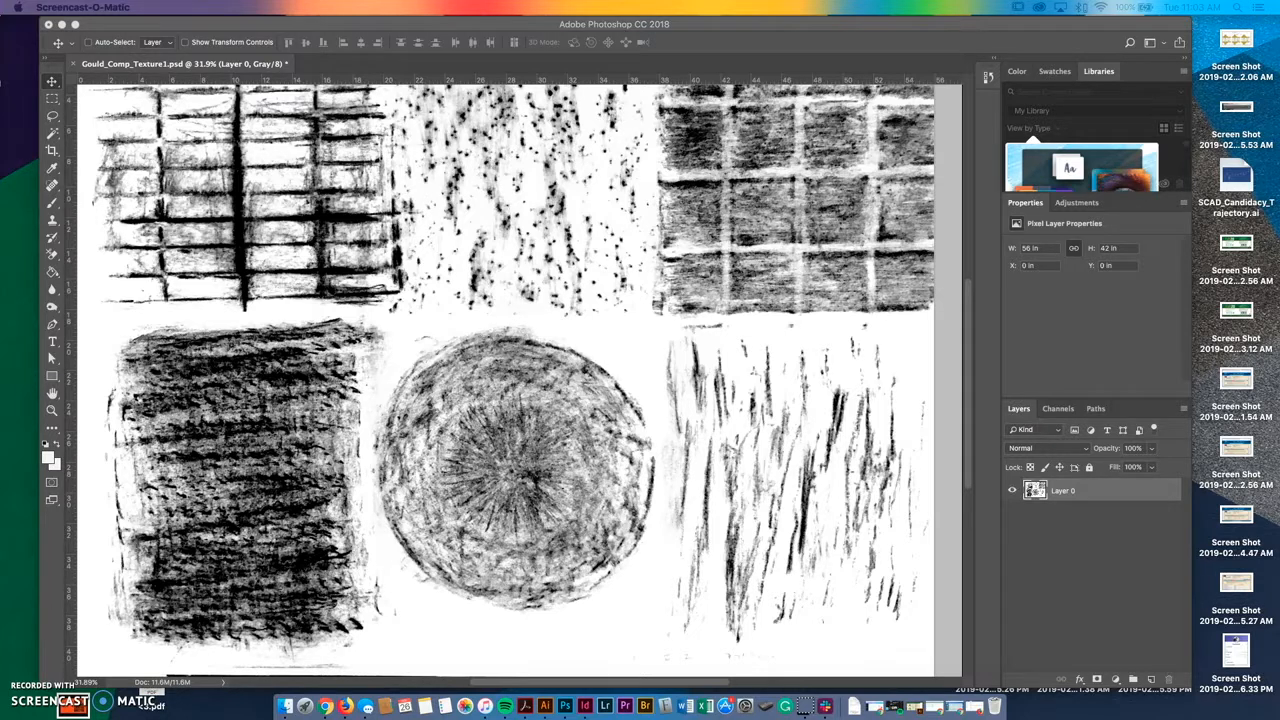
- Crop the texture sheet to about 54.68 by 40.31 in, trimming the stray dark mark and excess margins from its edges
left_click(371, 249)
key("super+0")
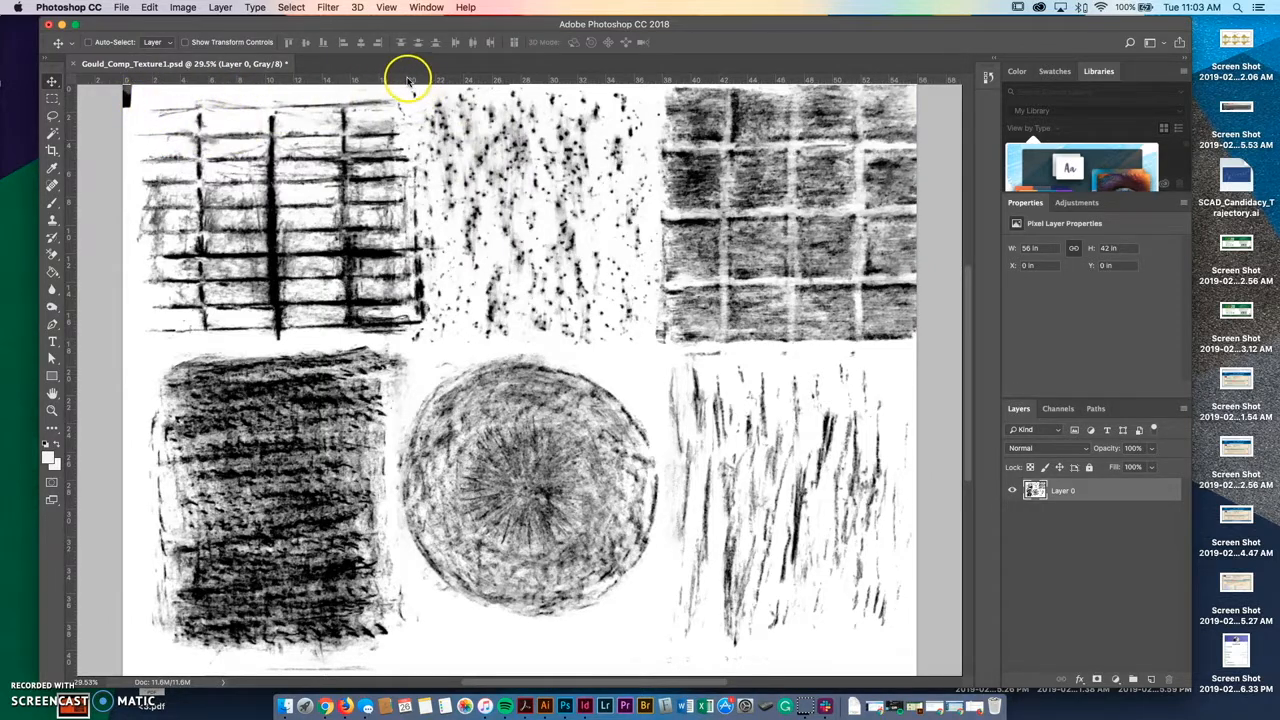
left_click(52, 150)
mouse_move(122, 90)
left_mouse_down()
mouse_move(191, 149)
mouse_move(125, 89)
left_mouse_up()
mouse_move(250, 175)
left_mouse_down()
mouse_move(268, 206)
mouse_move(249, 173)
left_mouse_up()
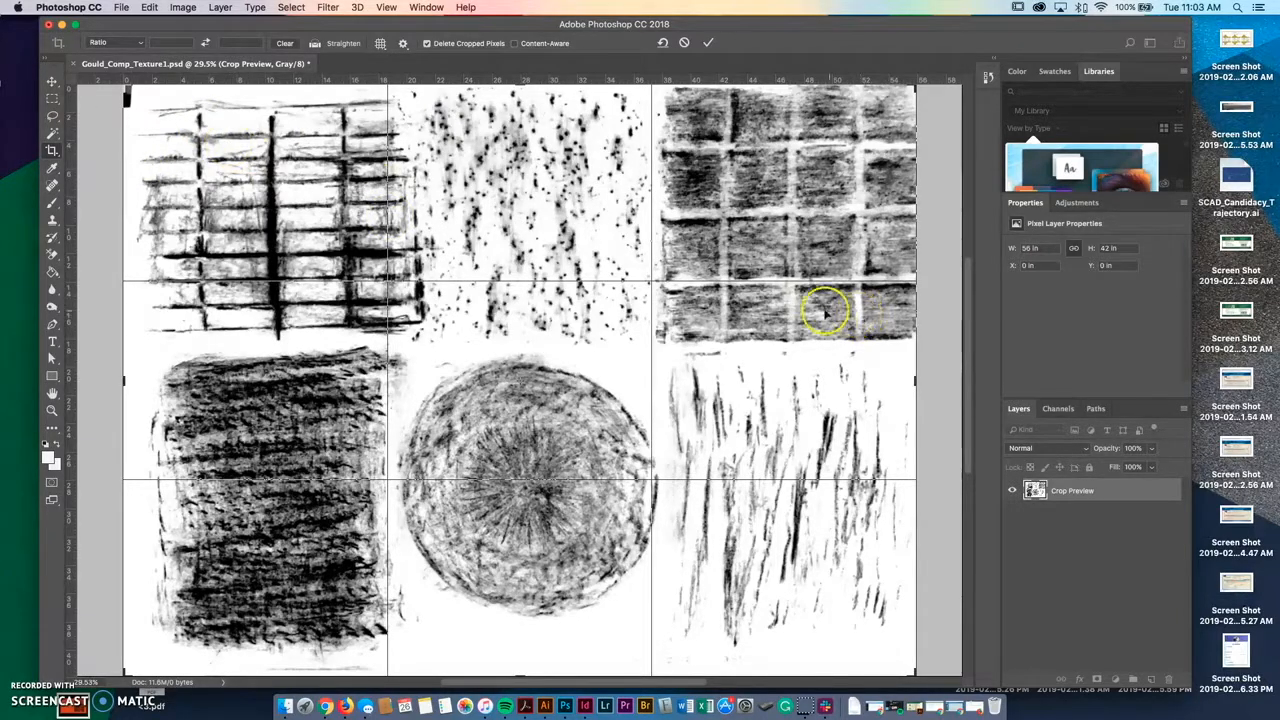
left_click_drag(523, 674, 523, 663)
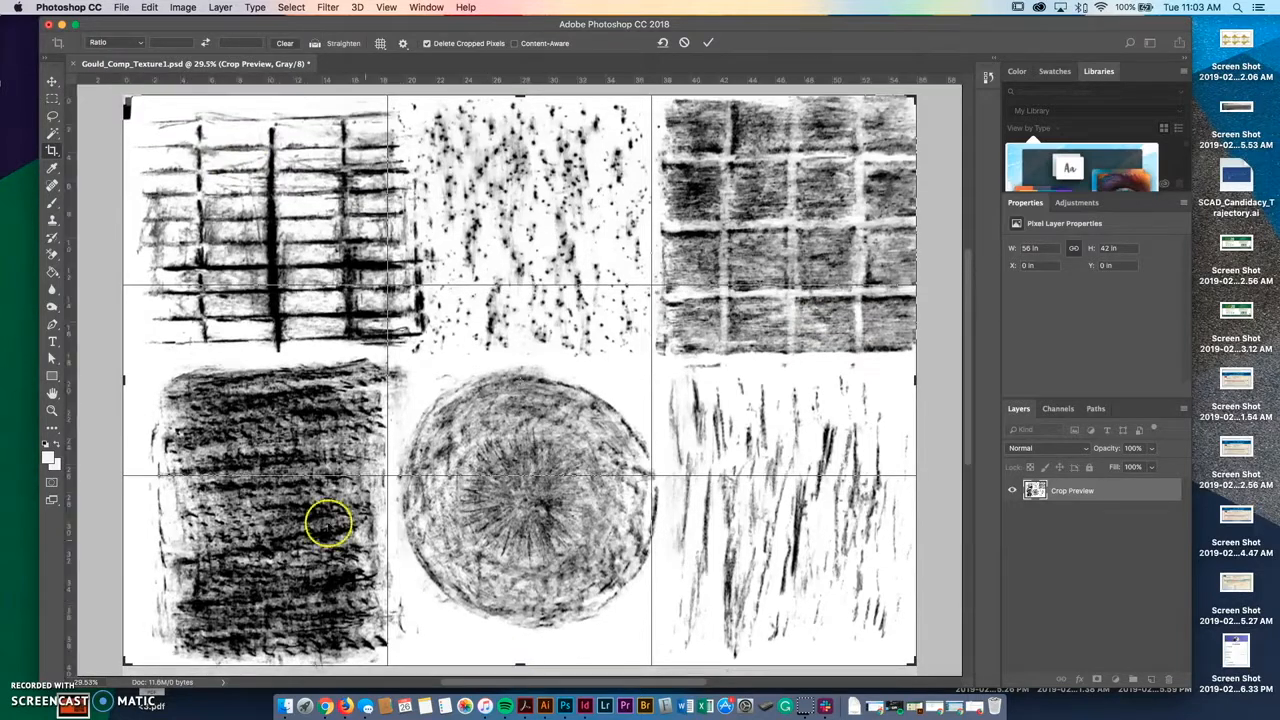
left_click_drag(122, 379, 130, 378)
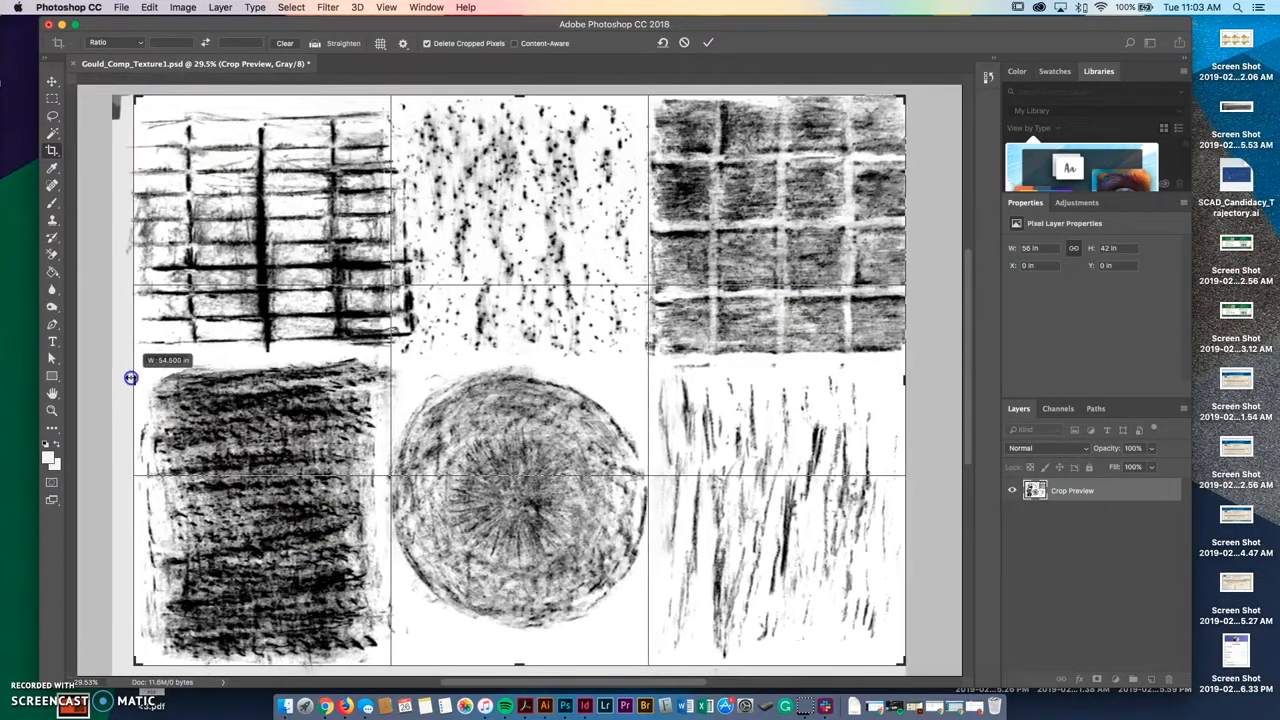
key("Return")
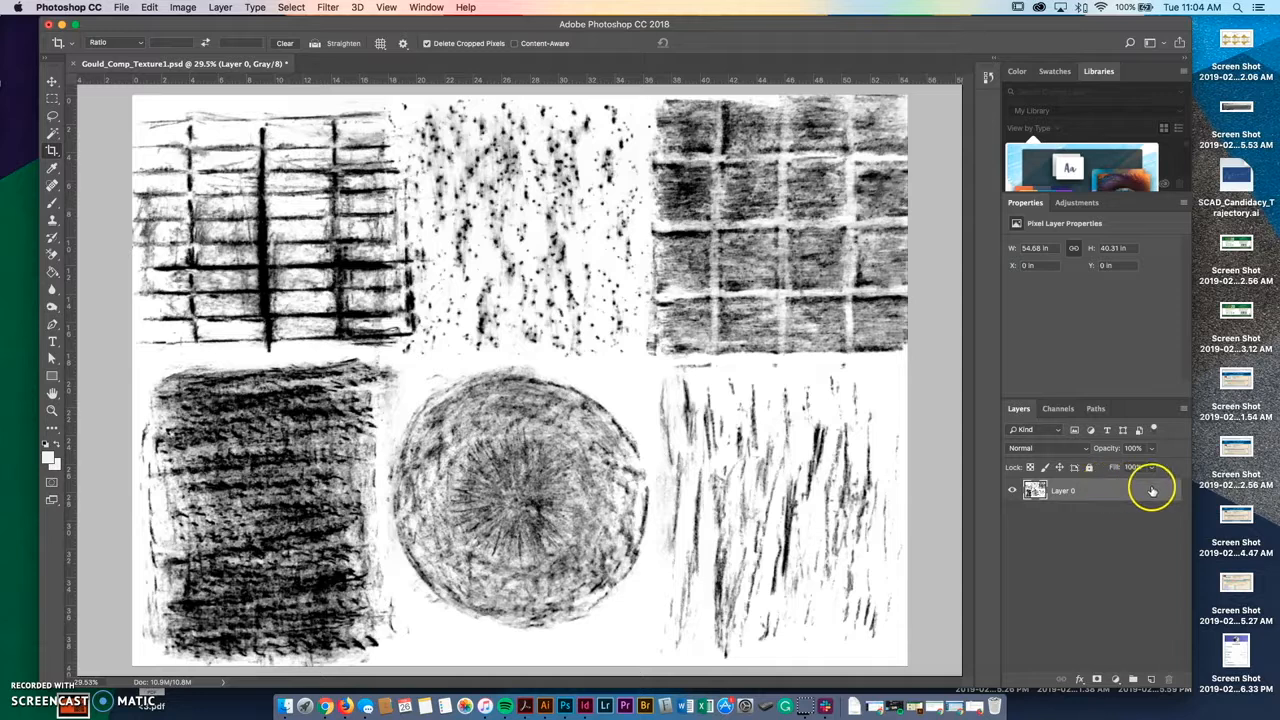
- Lock all attributes of Layer 0 and release the lock again
left_click(1089, 467)
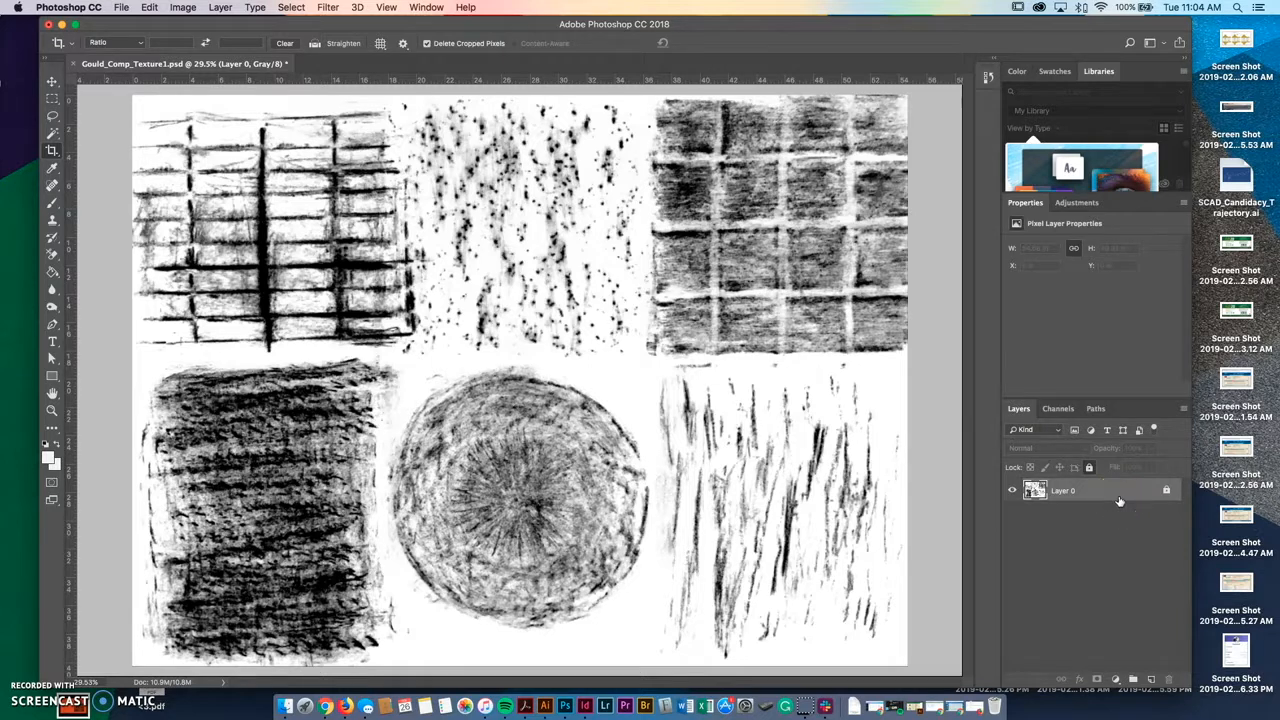
left_click_drag(1118, 500, 1167, 492)
left_click(1166, 491)
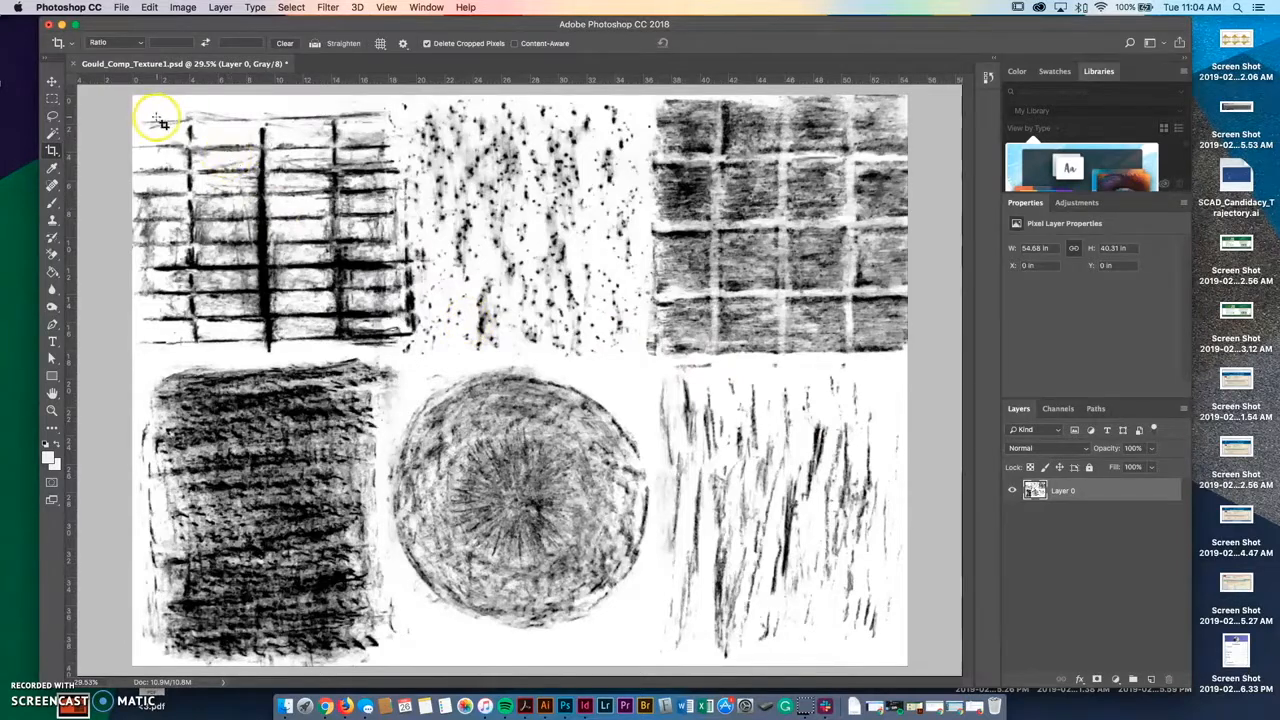
left_click(223, 130)
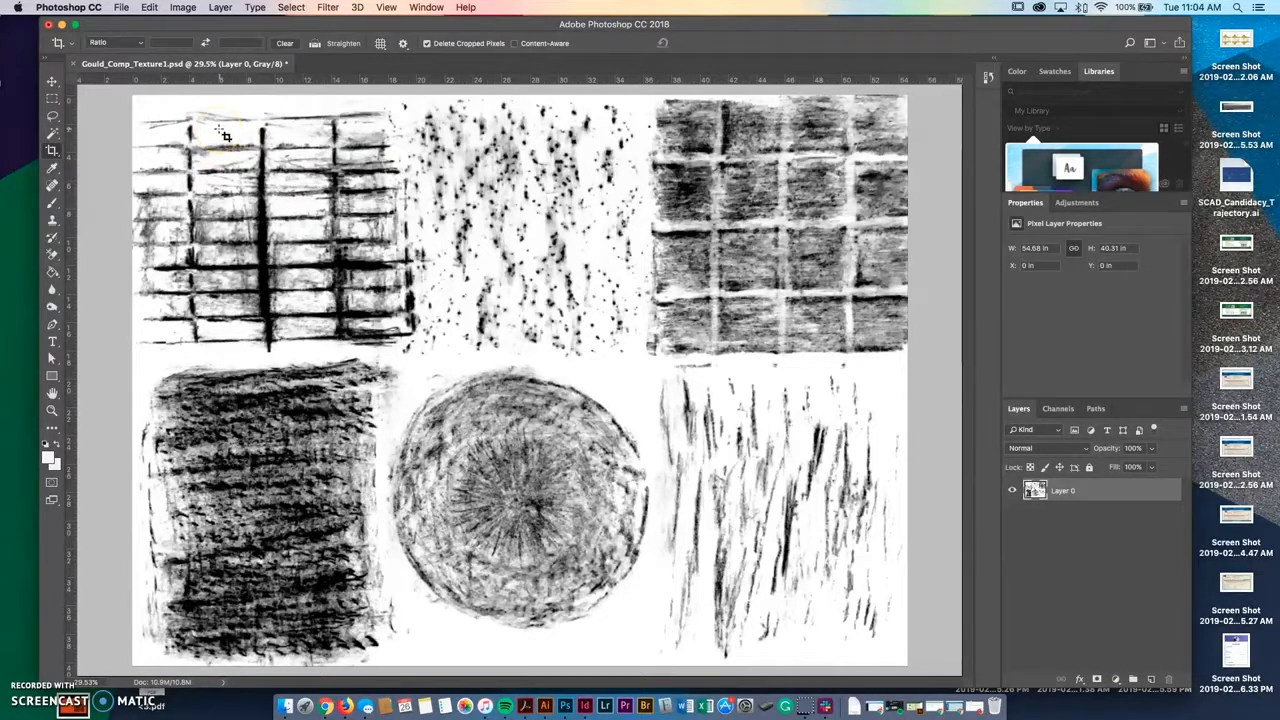
- Start a Levels adjustment on the texture image and sample the white paper between the textures as the white point
left_click(152, 8)
mouse_move(174, 8)
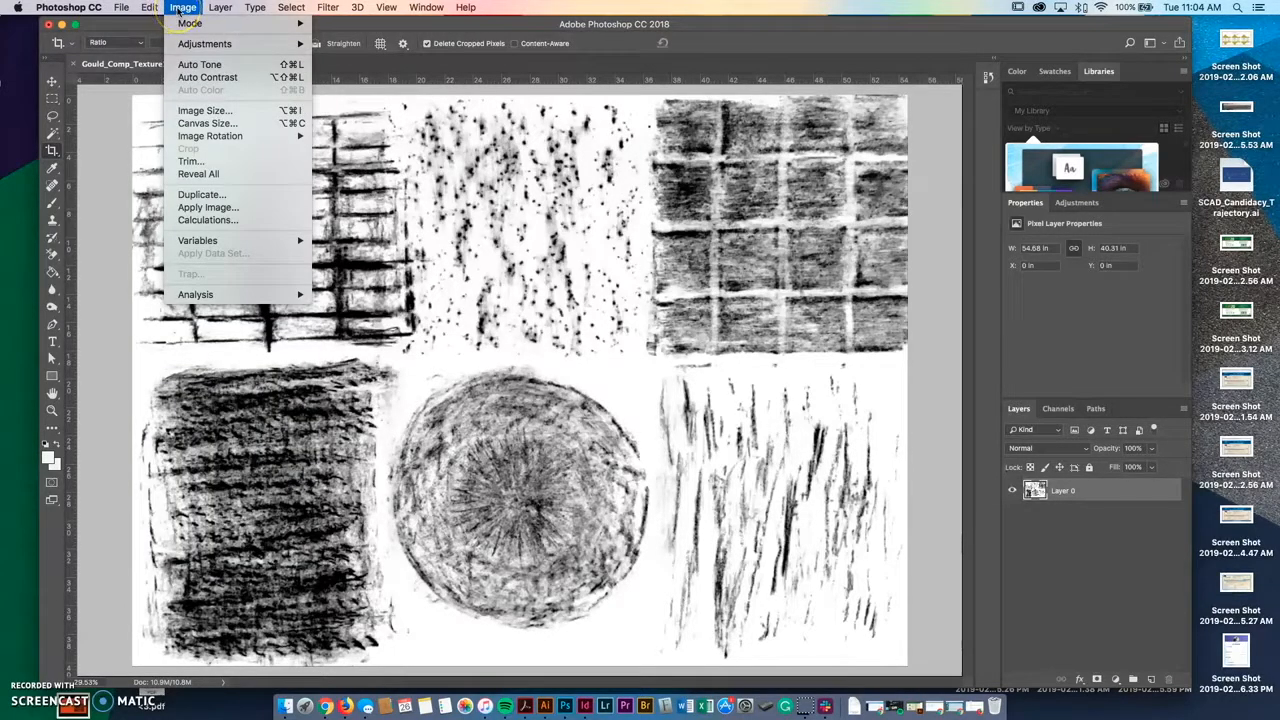
mouse_move(205, 43)
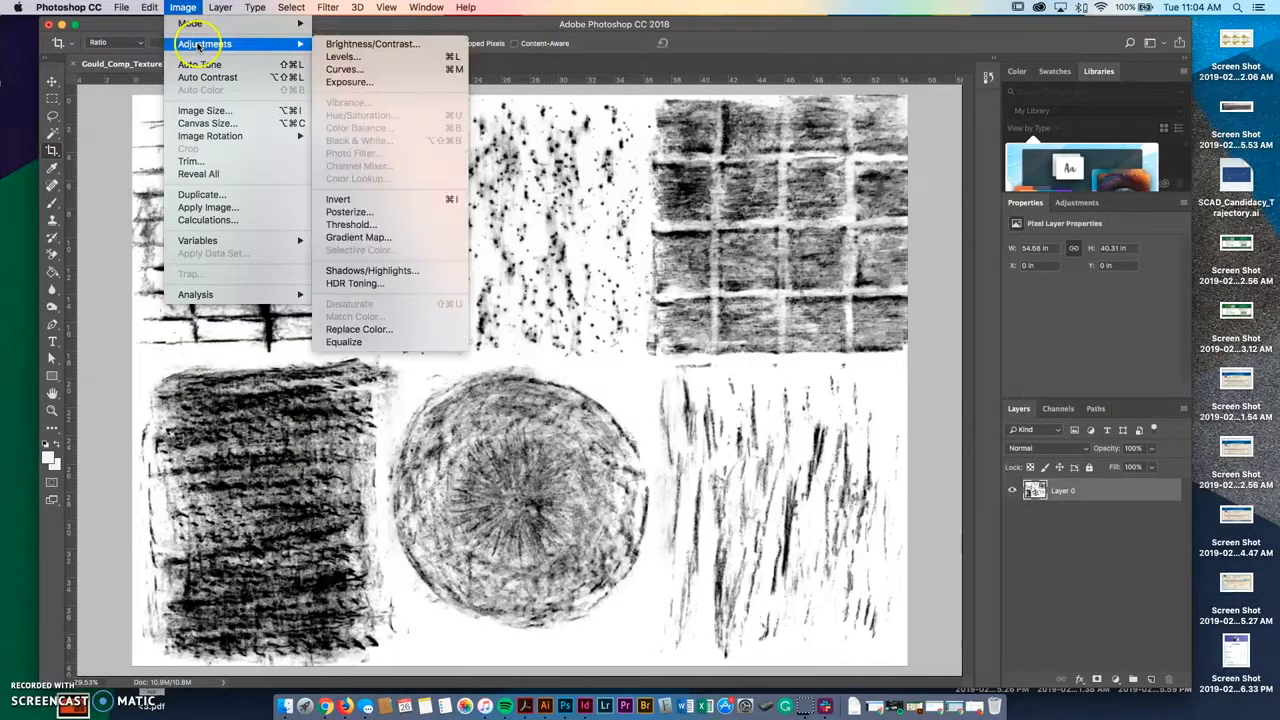
left_click(358, 57)
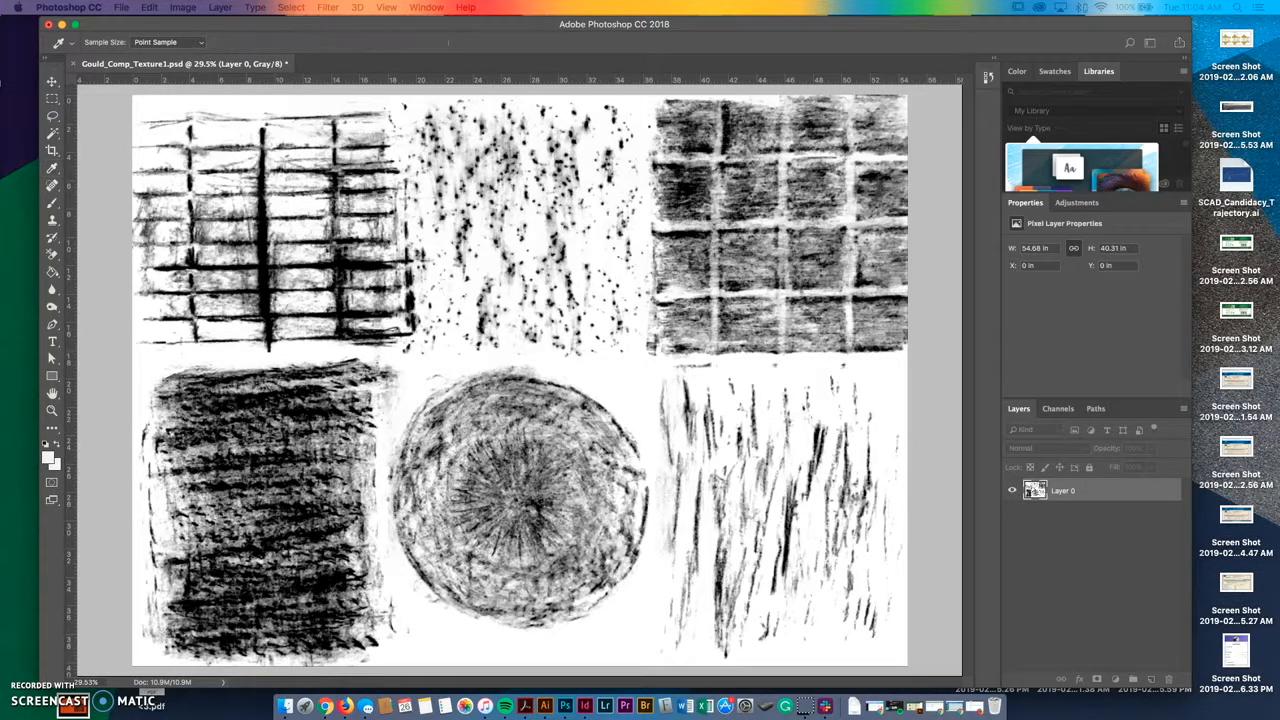
right_click(635, 380)
left_click(627, 369)
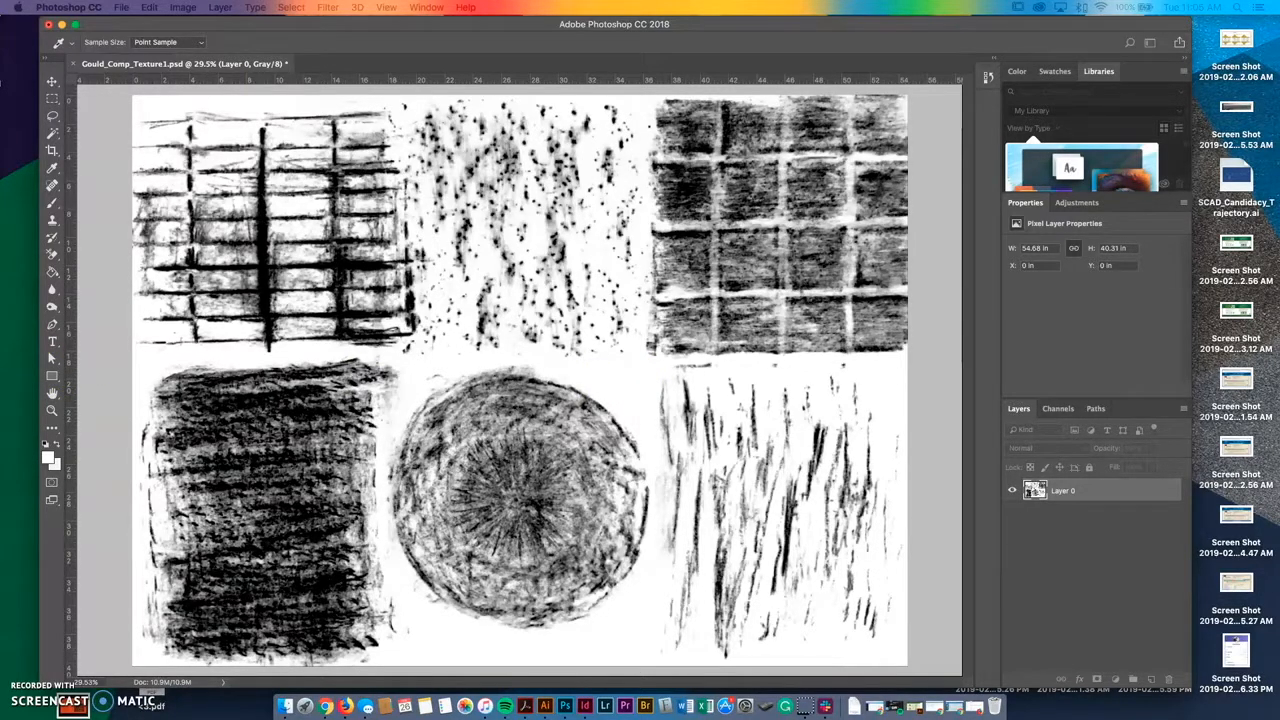
key("Return")
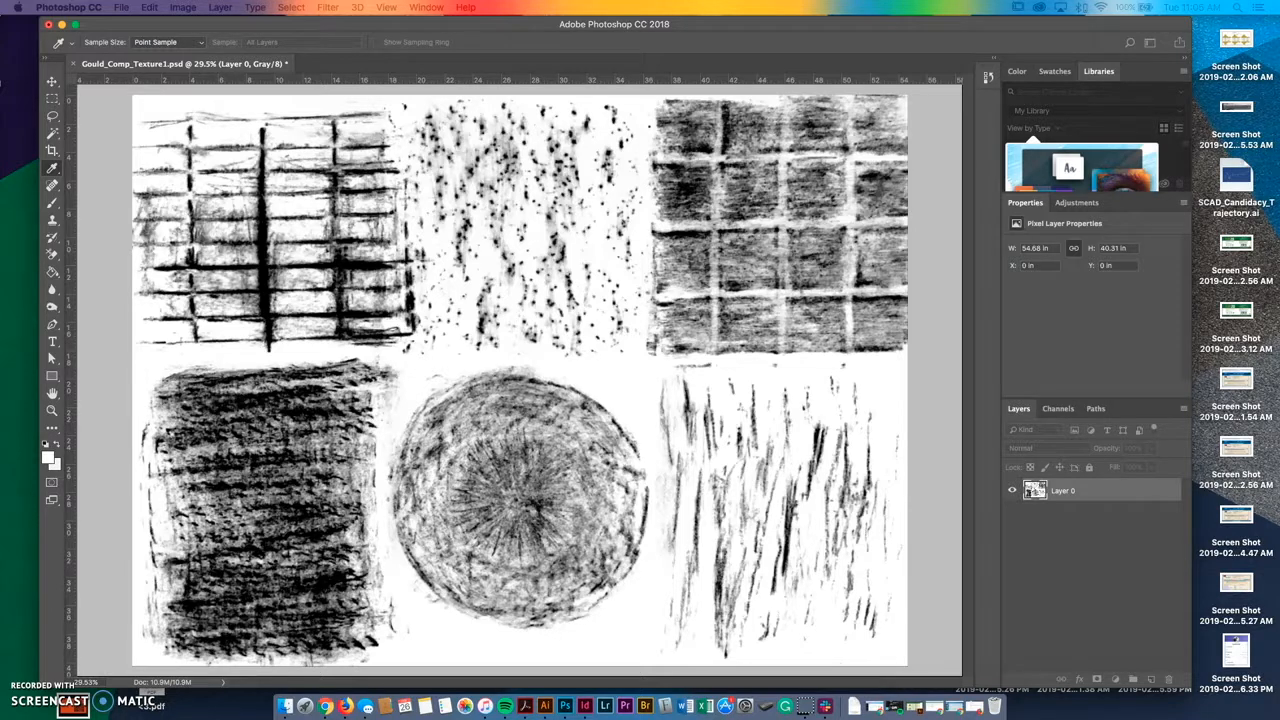
key("super+l")
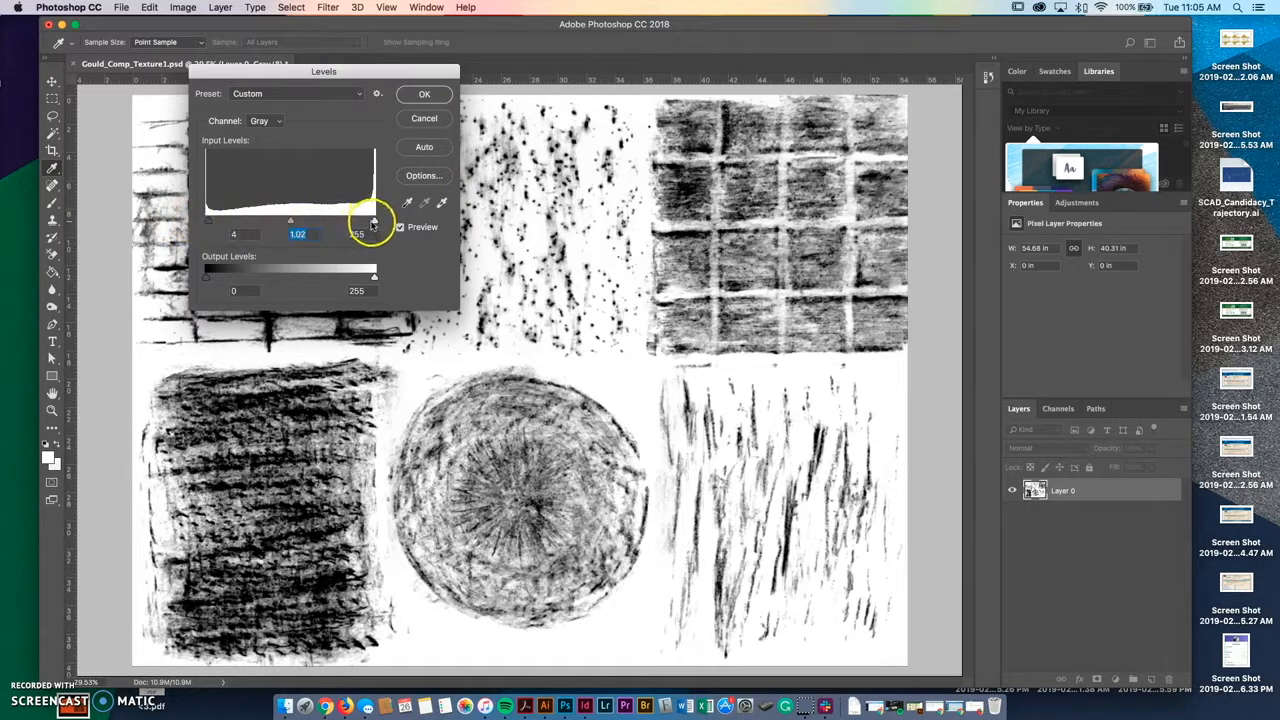
left_click_drag(373, 220, 369, 222)
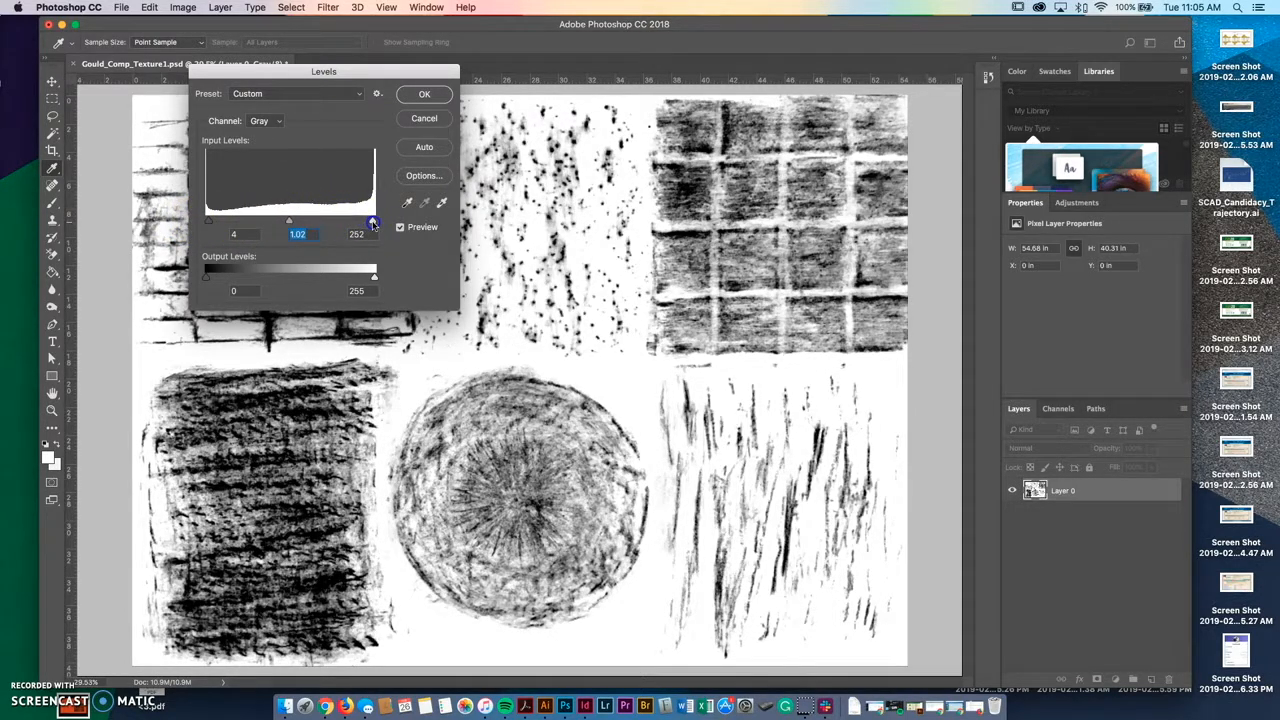
left_click(442, 202)
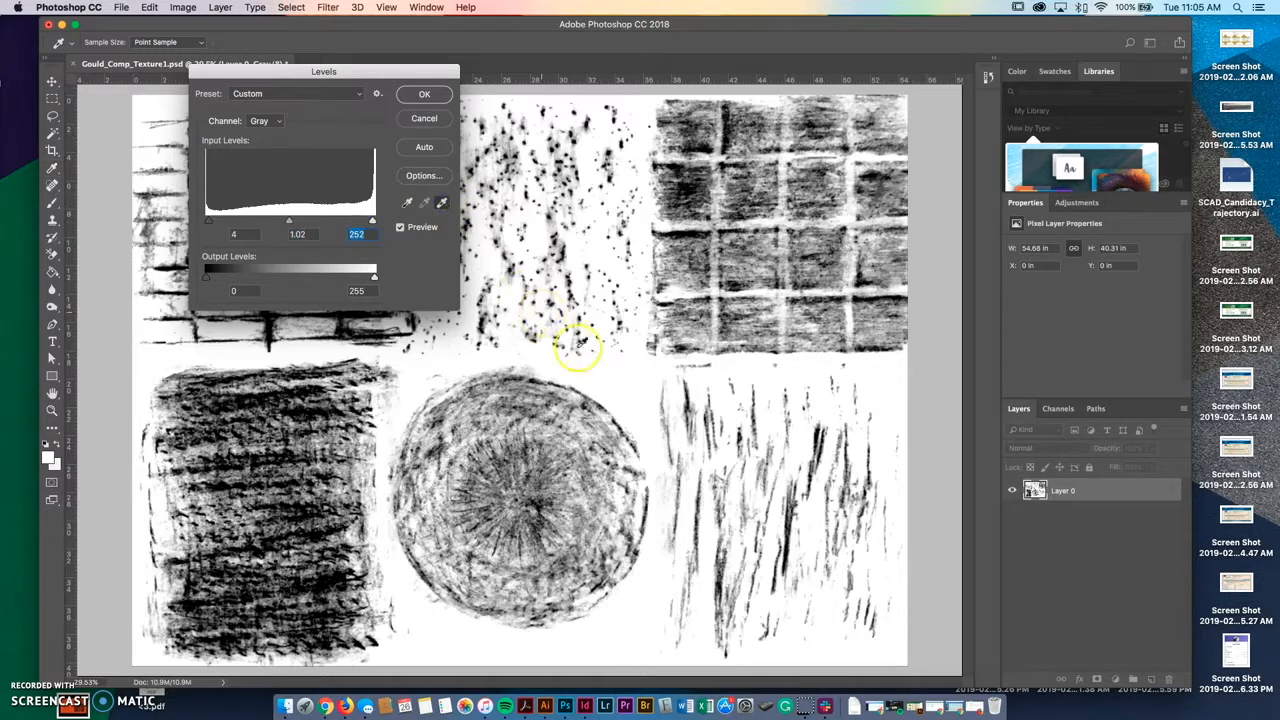
left_click(616, 378)
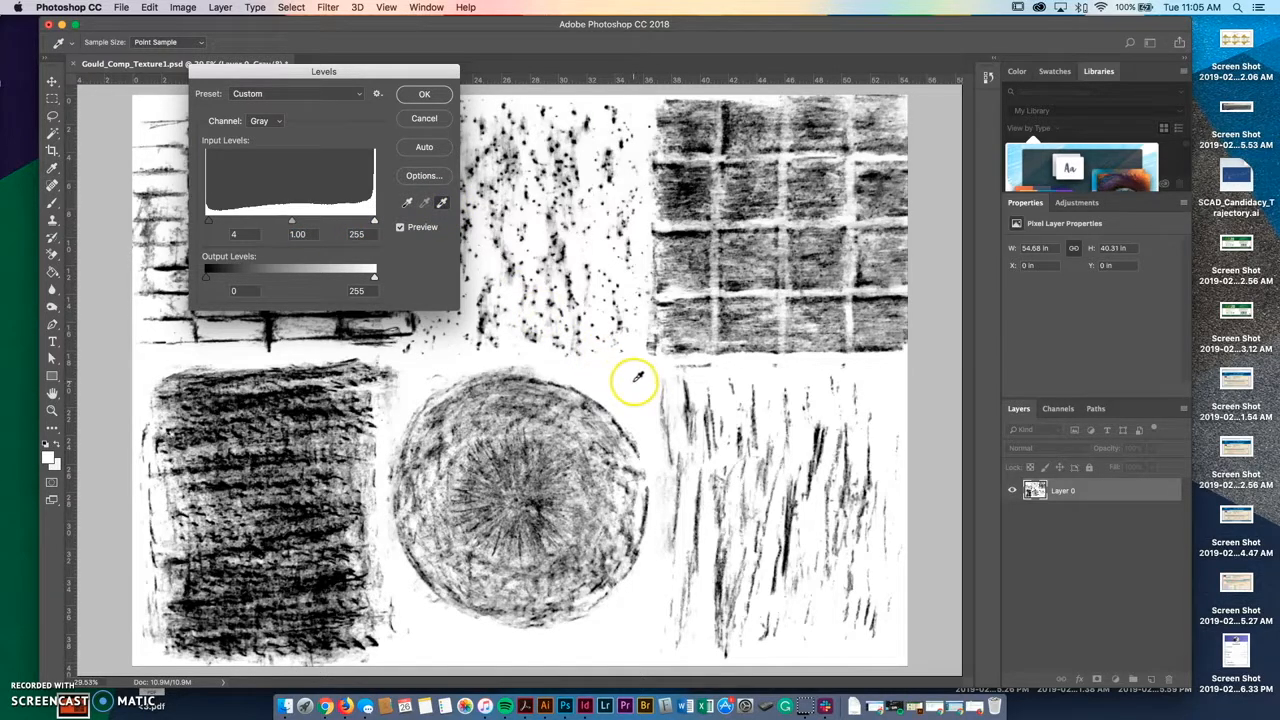
- Set the Levels input values to about 9 for black, 1.00 for midtones and 246 for white, and apply the adjustment
mouse_move(213, 224)
left_mouse_down()
mouse_move(237, 220)
mouse_move(213, 220)
left_mouse_up()
left_click_drag(293, 222, 293, 222)
left_click_drag(374, 221, 369, 223)
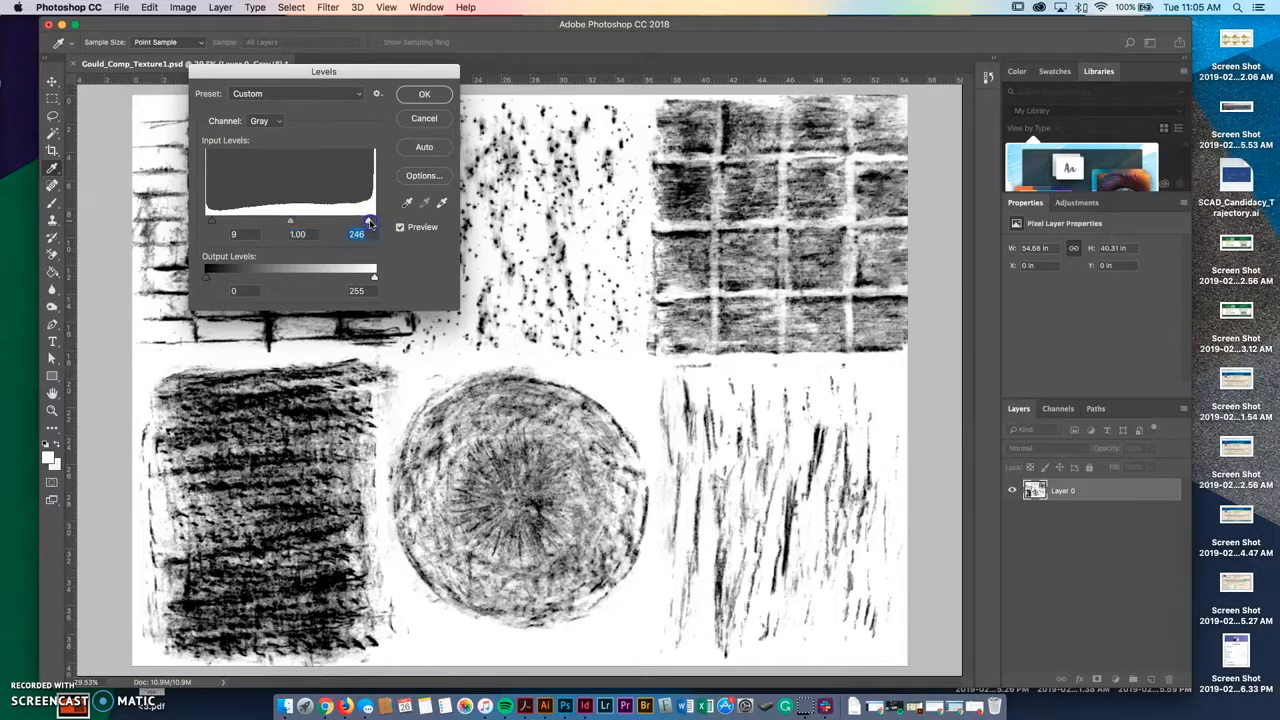
left_click(424, 94)
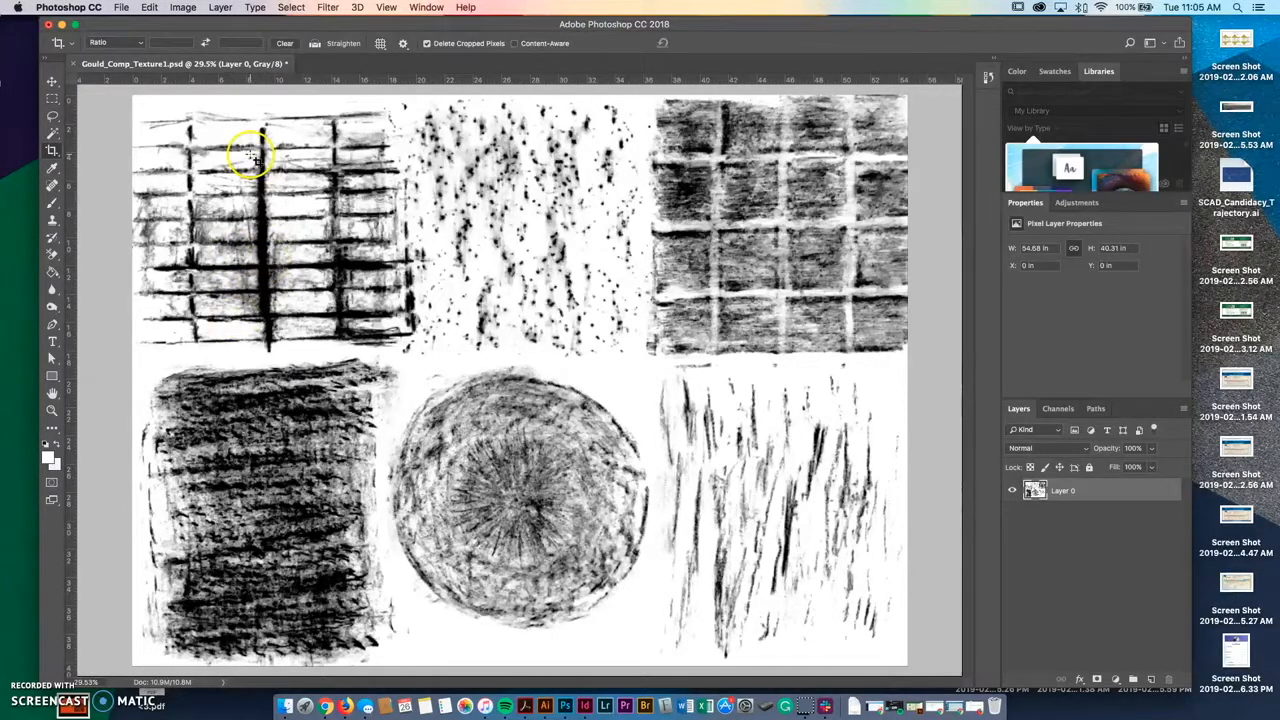
- Save the texture image in Photoshop format with layers, replacing the existing file of the same name and keeping Maximize Compatibility on
left_click(121, 7)
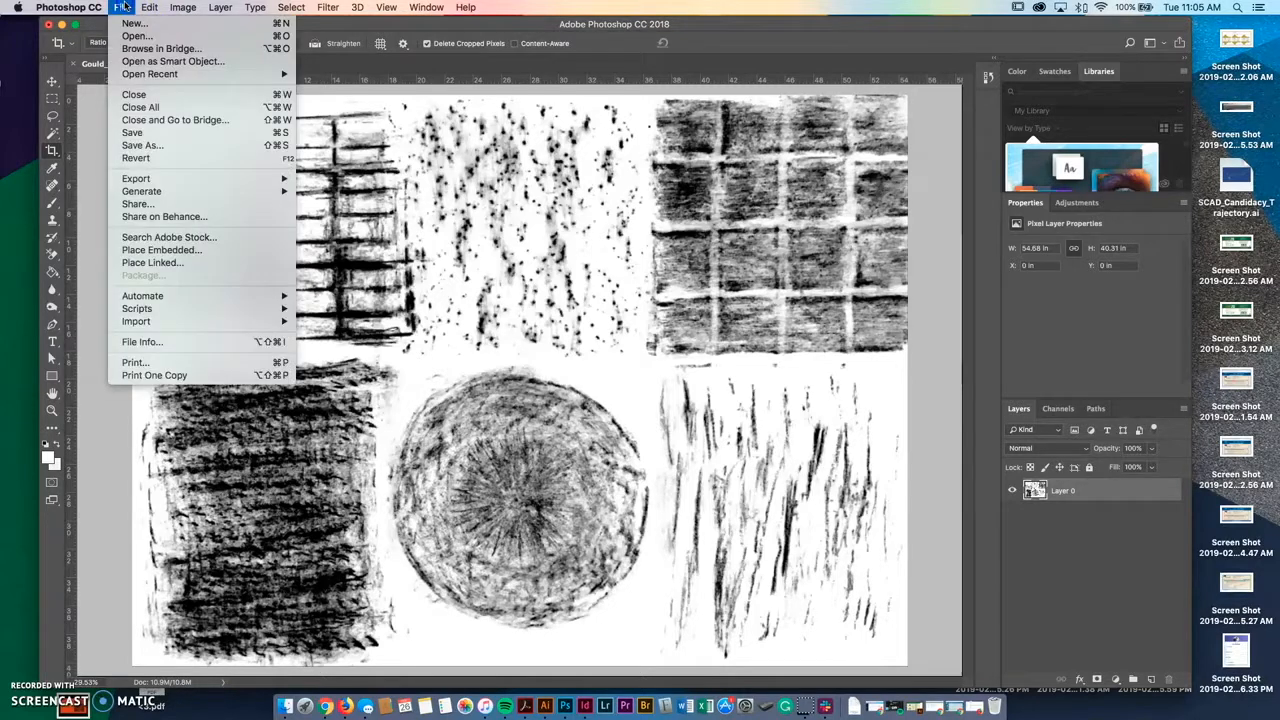
left_click(174, 145)
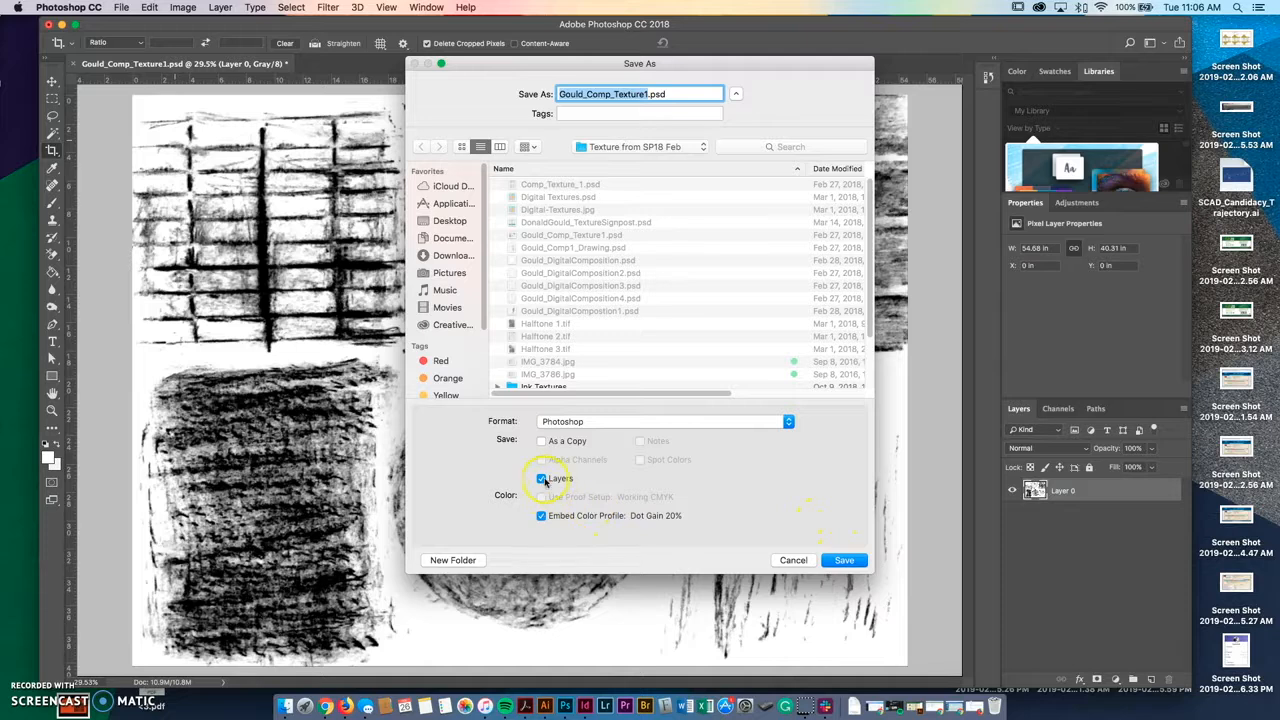
left_click(840, 561)
left_click(843, 561)
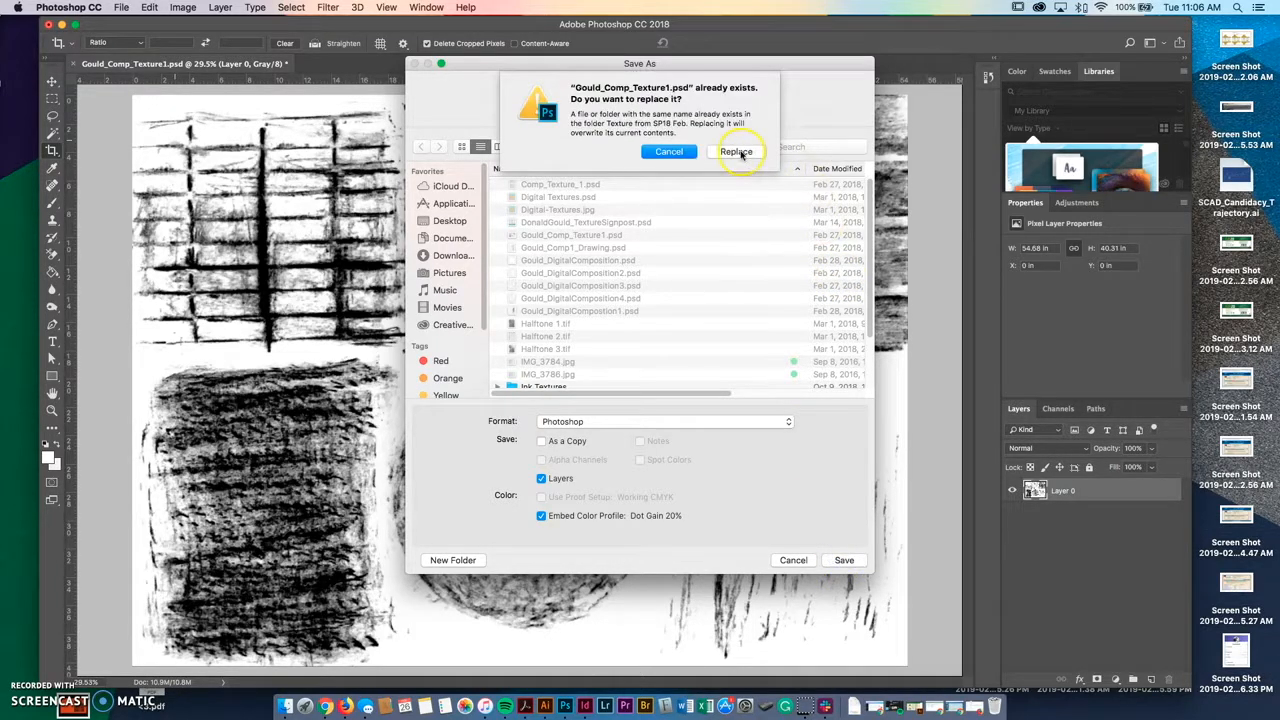
left_click(741, 154)
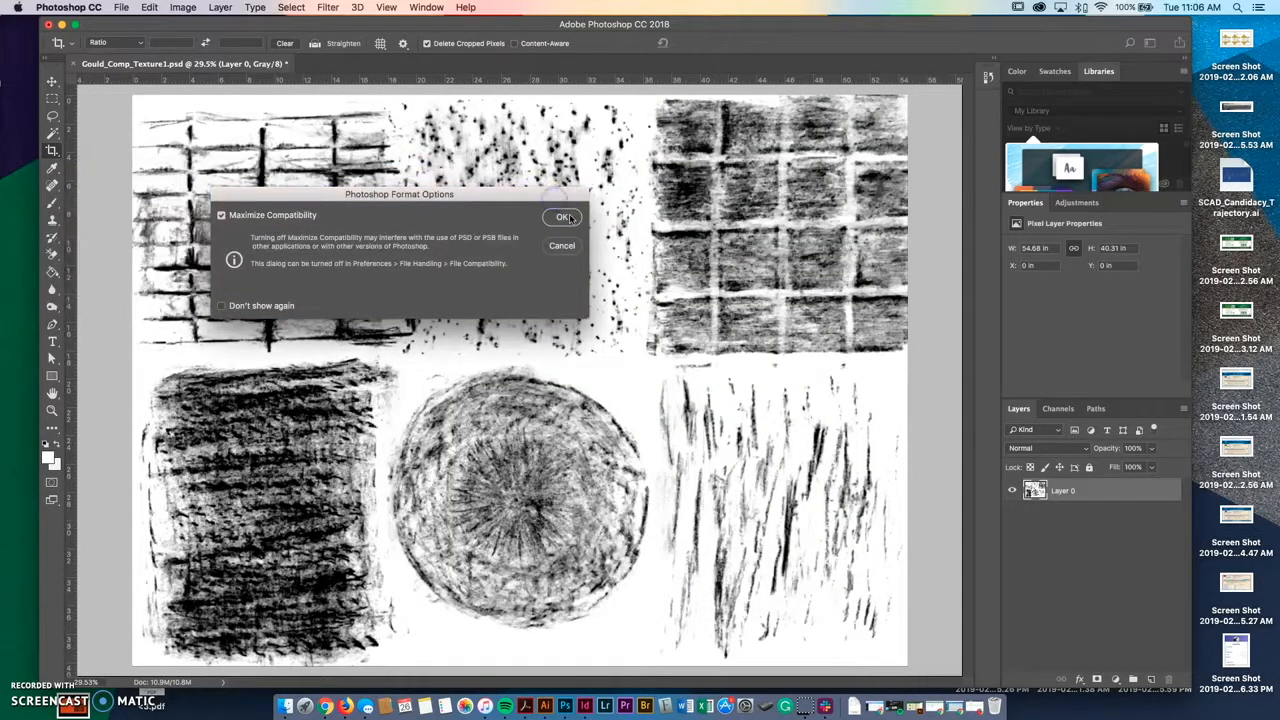
left_click(566, 218)
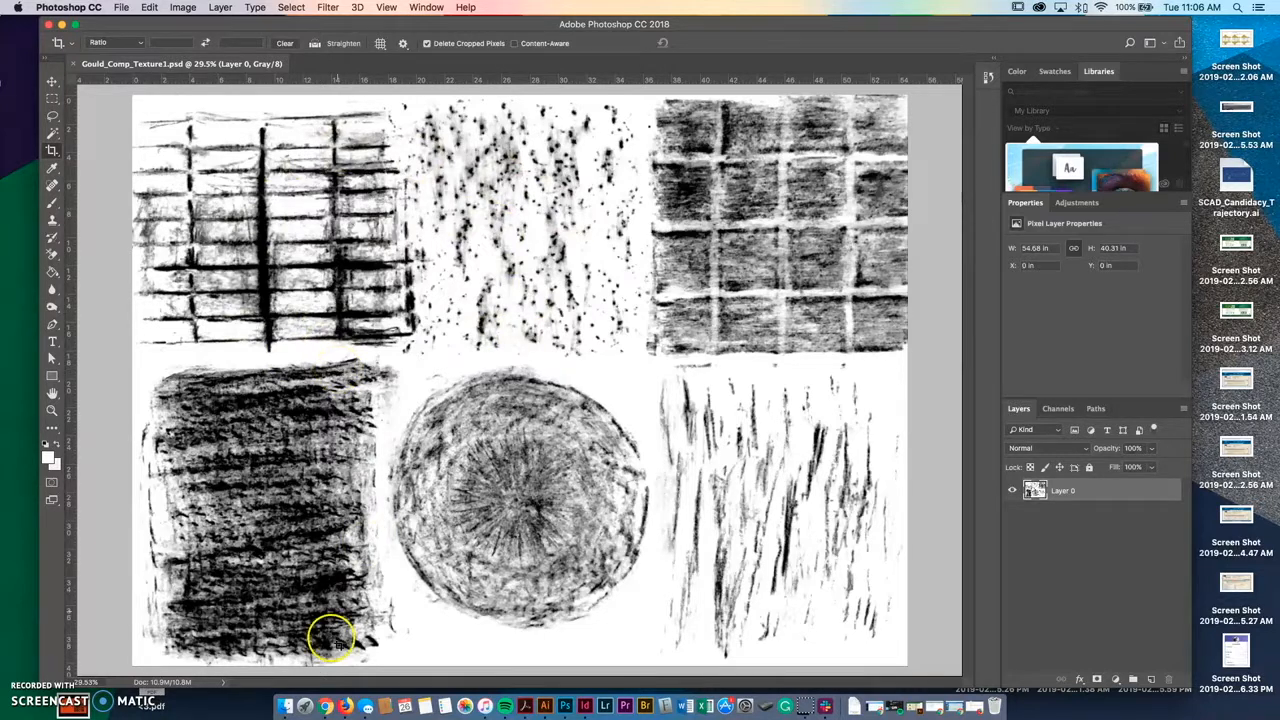
- Open the line drawing photo IMG_3786.jpg from Finder in Photoshop
left_click(285, 706)
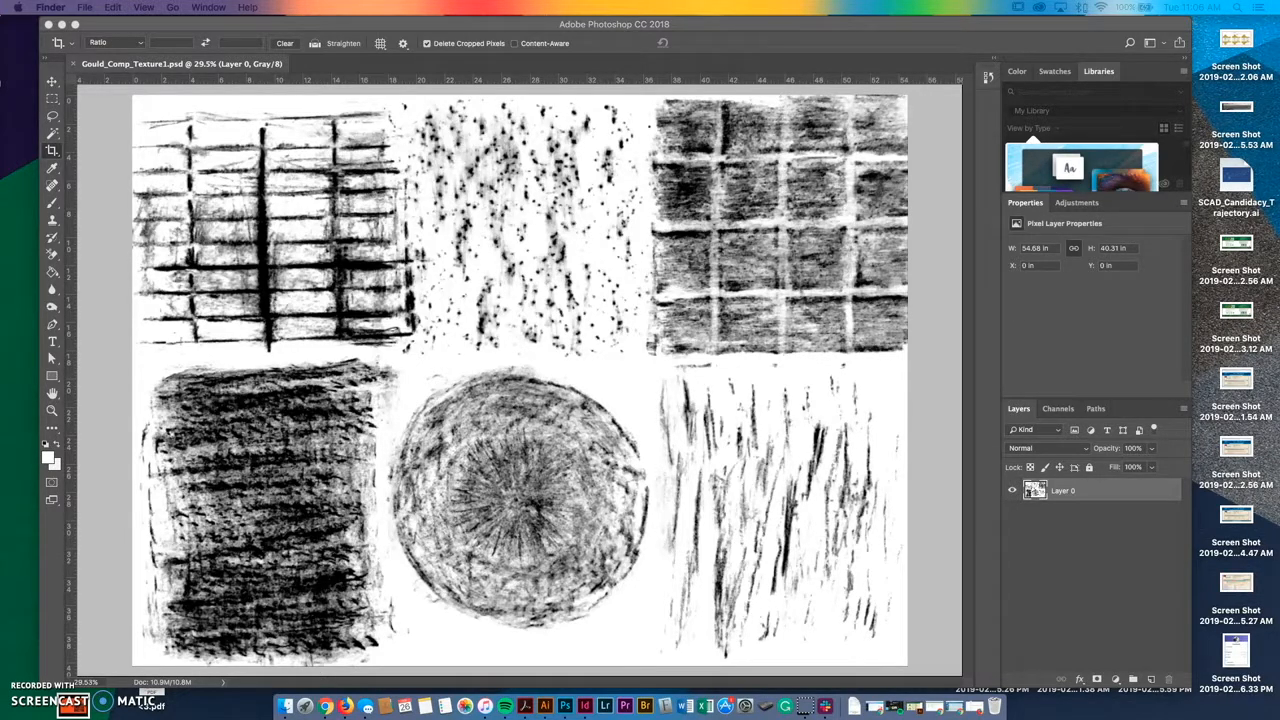
left_click_drag(2, 146, 689, 157)
left_click_drag(690, 369, 565, 695)
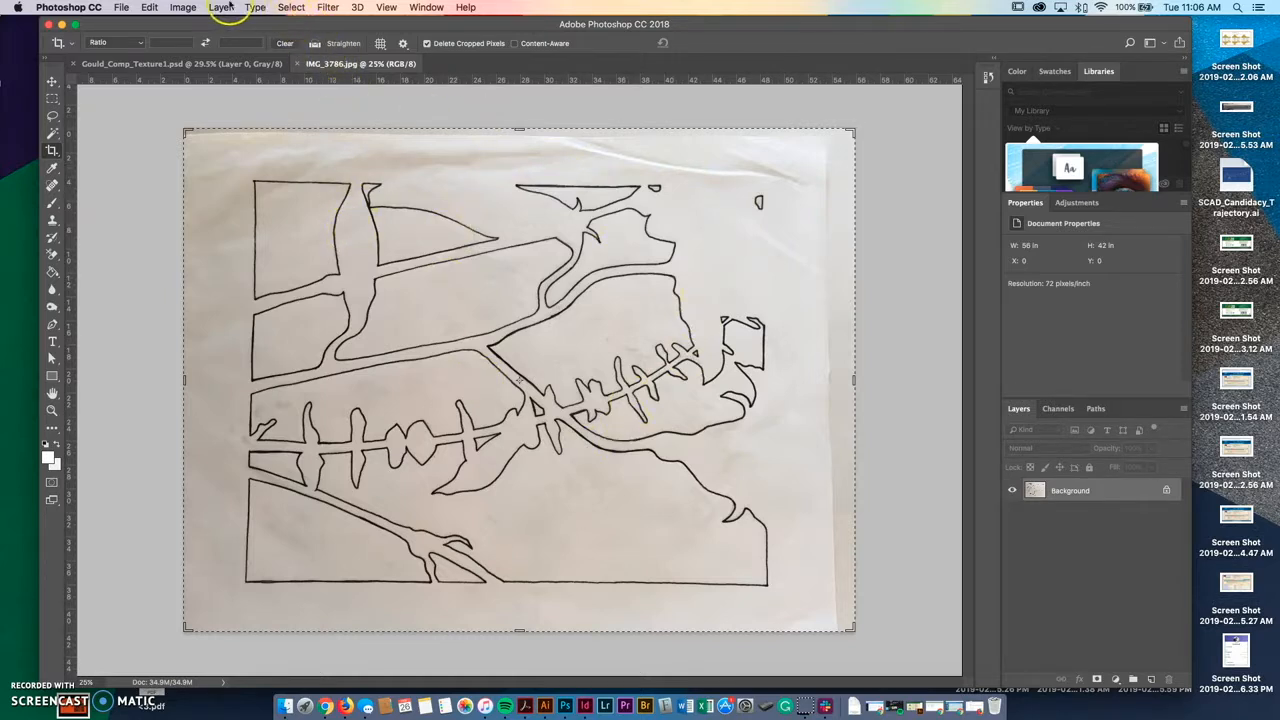
- Rotate the line drawing image 90° counter clockwise
left_click(148, 7)
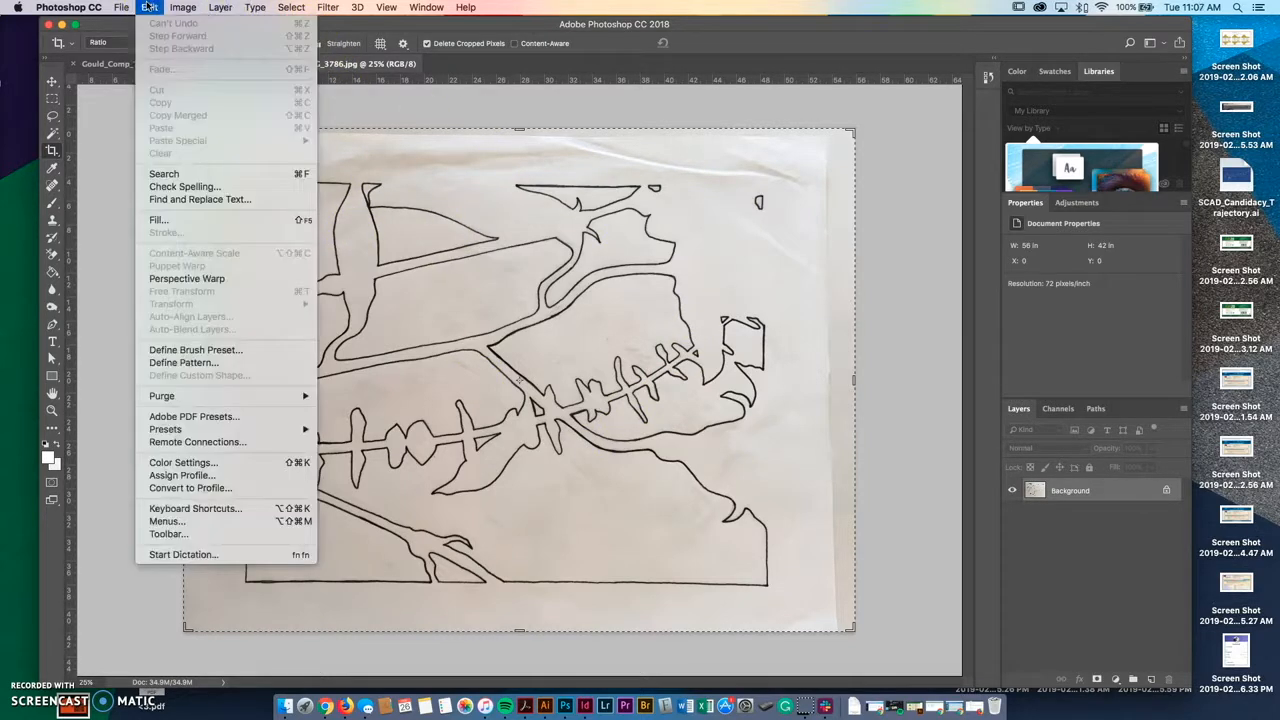
left_click(181, 8)
left_click(181, 8)
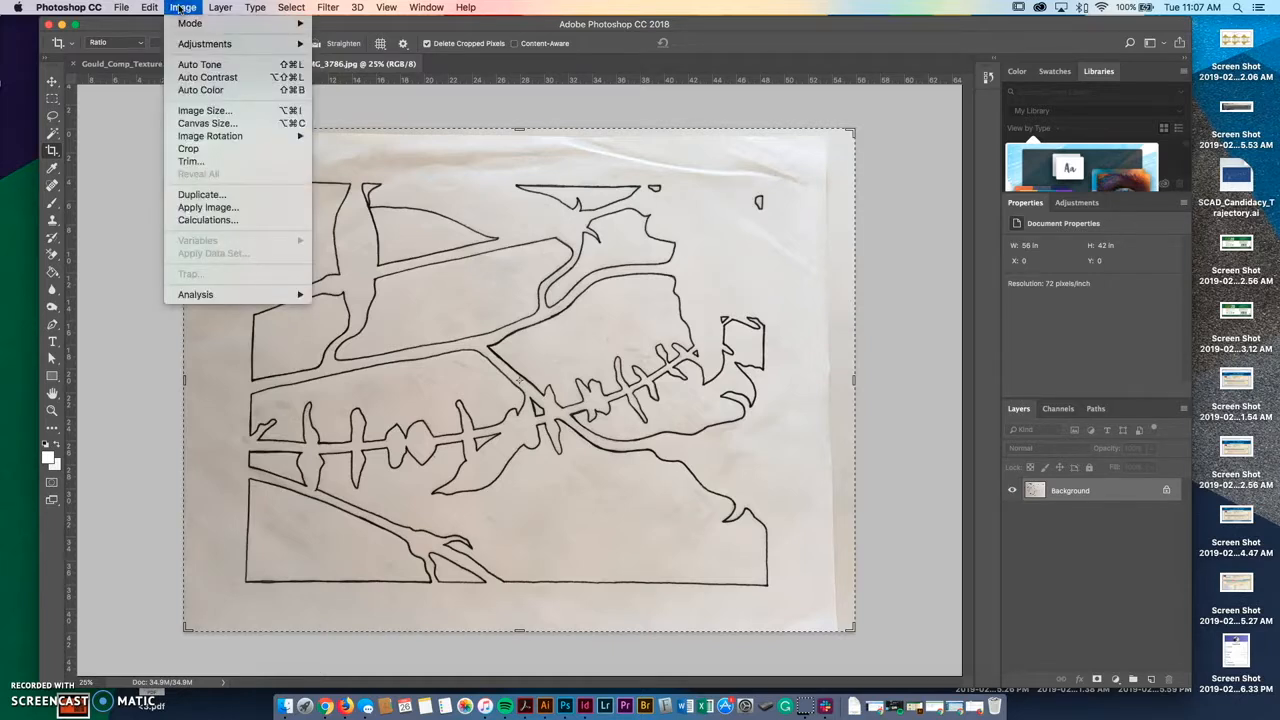
left_click(235, 135)
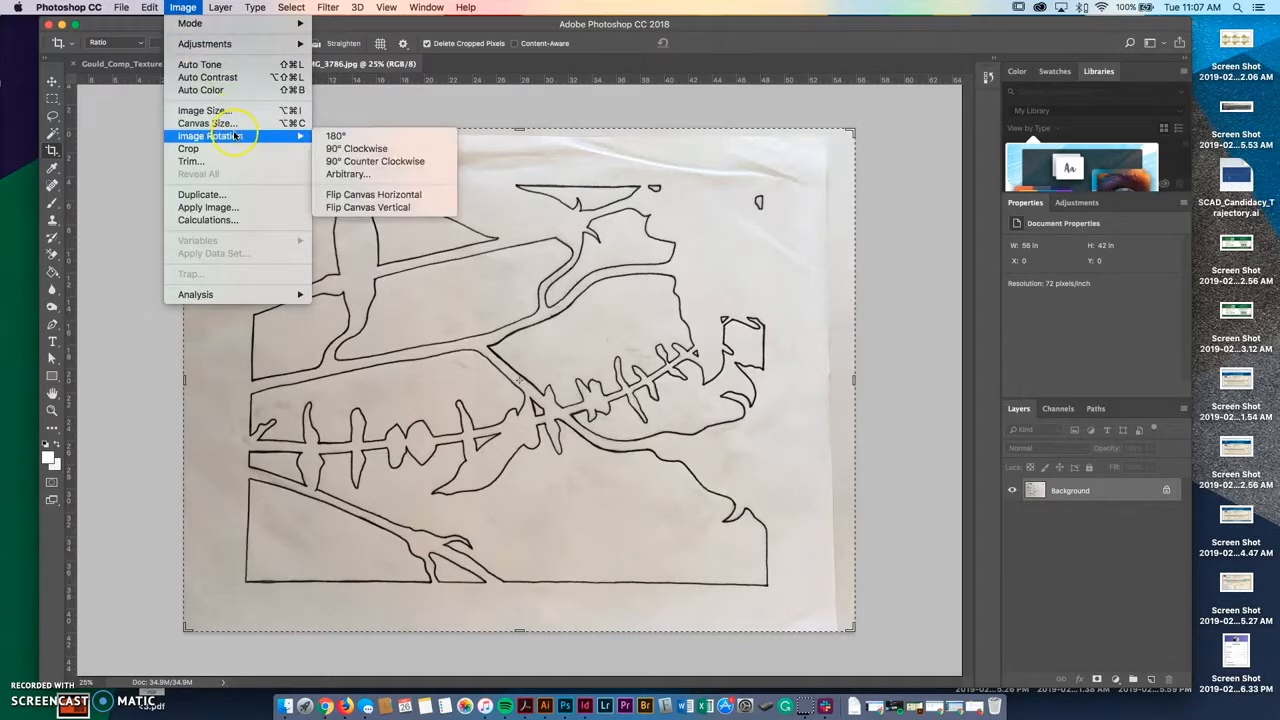
left_click(404, 163)
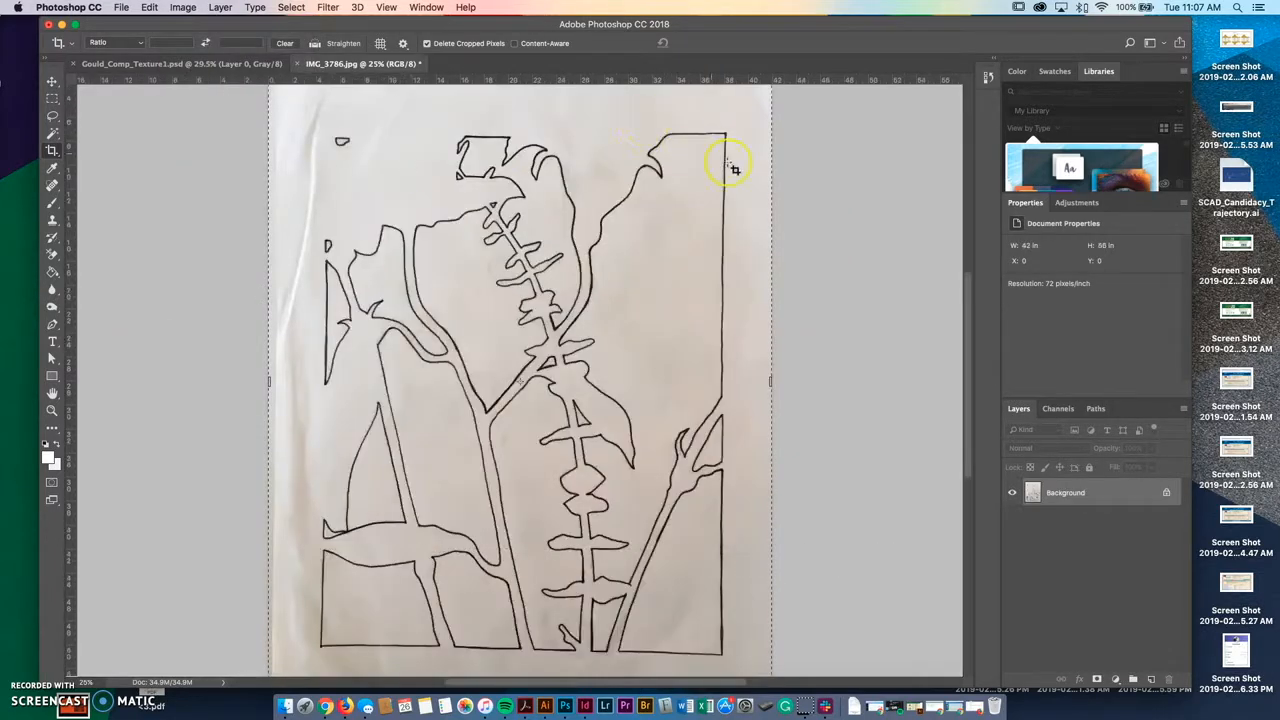
key("super+minus")
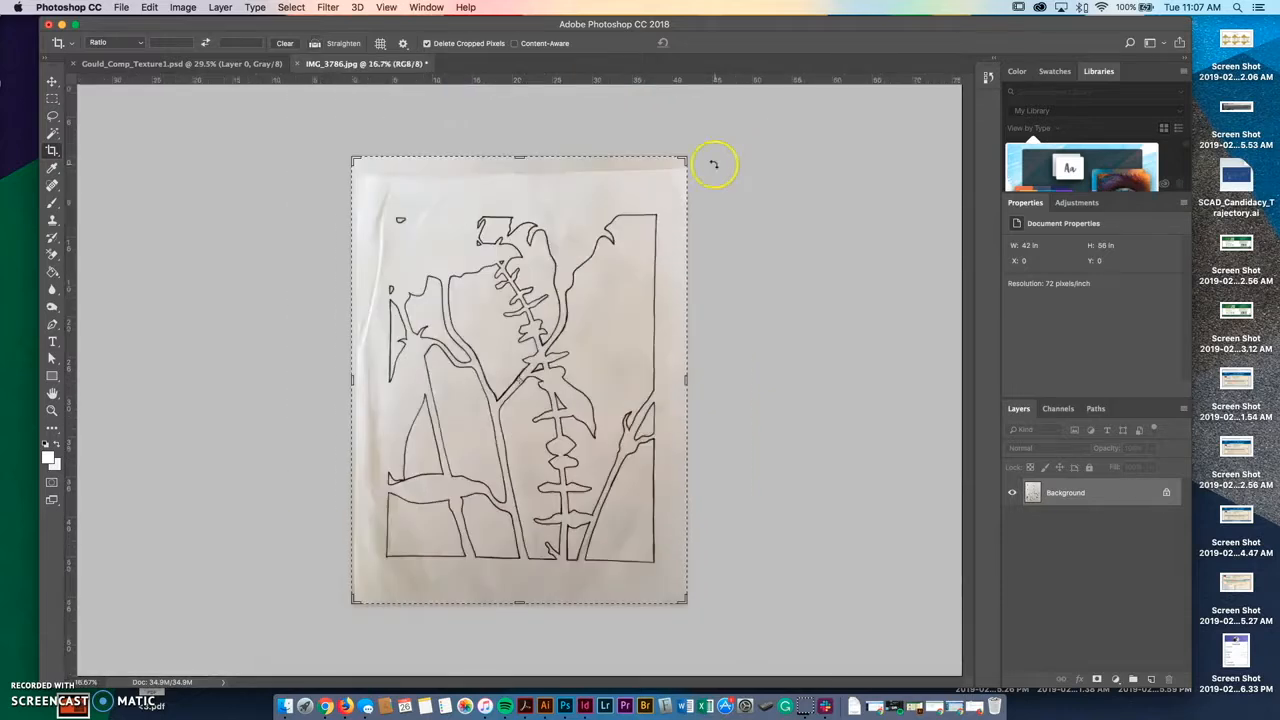
- Crop the photo closely around the drawing's outer frame, to about 35.2 by 44.6 in, and unlock the Background layer
left_click(52, 81)
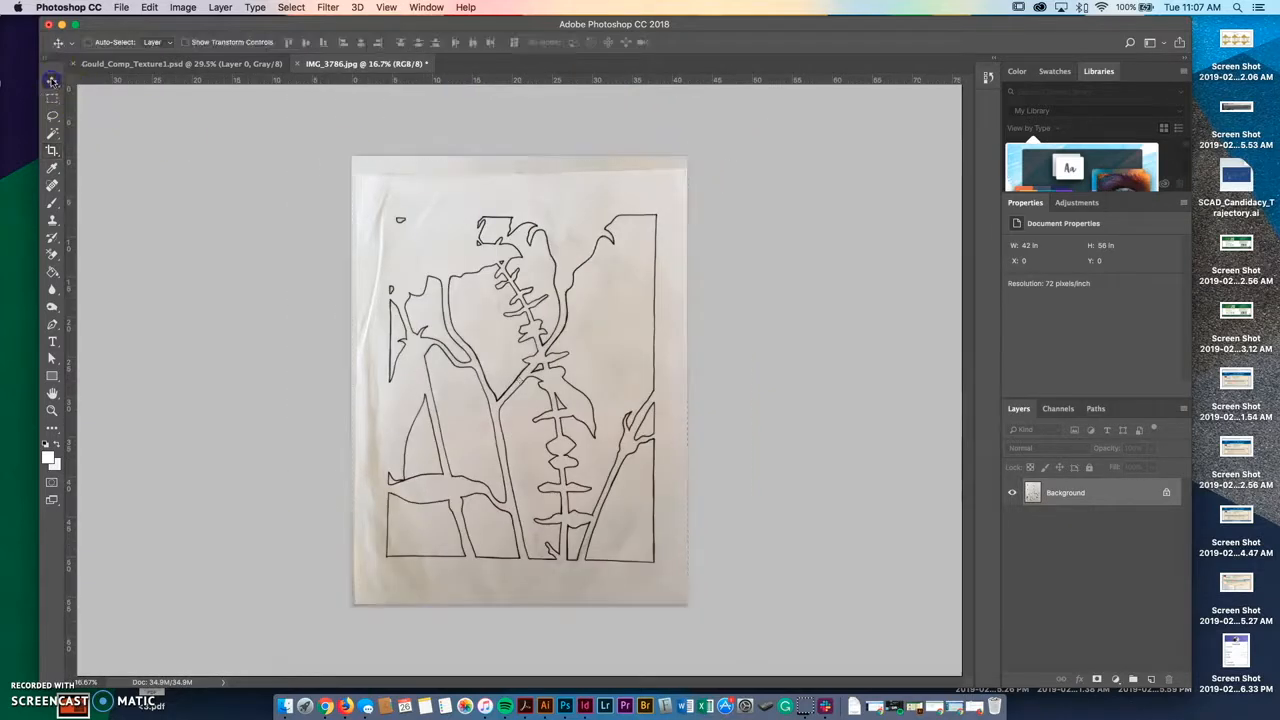
left_click(51, 151)
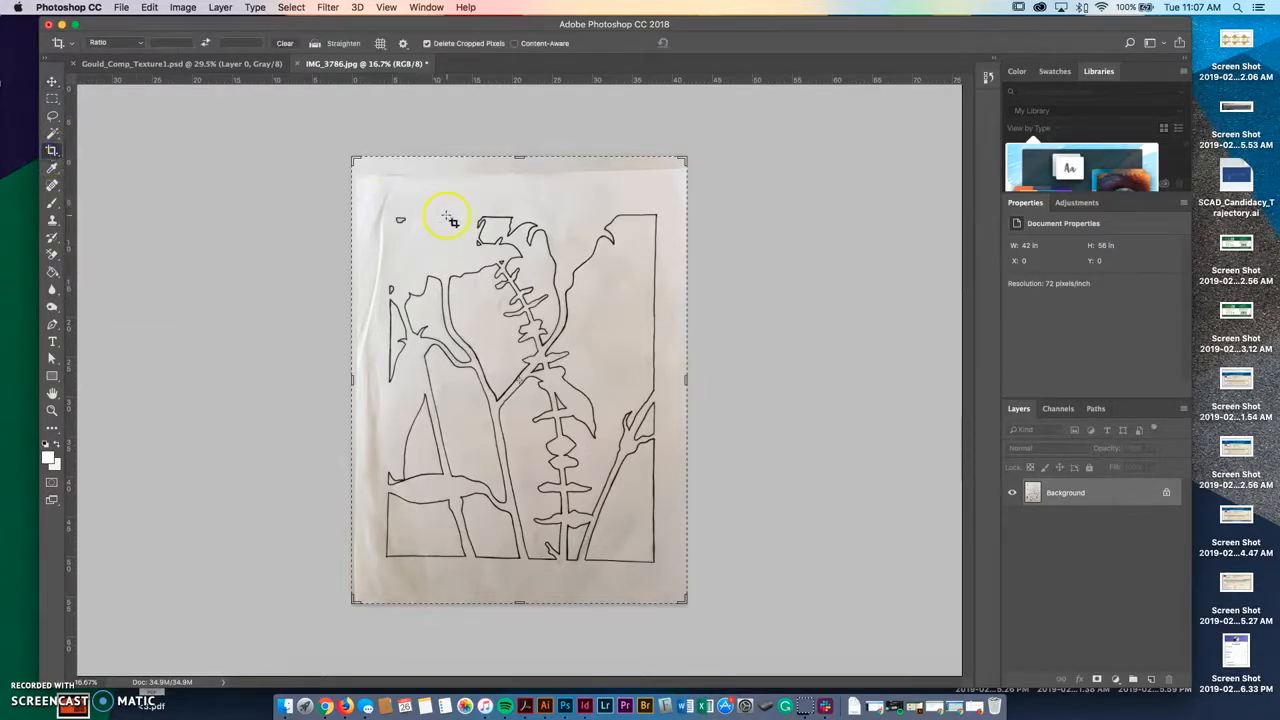
left_click_drag(352, 158, 367, 181)
left_click_drag(666, 578, 658, 558)
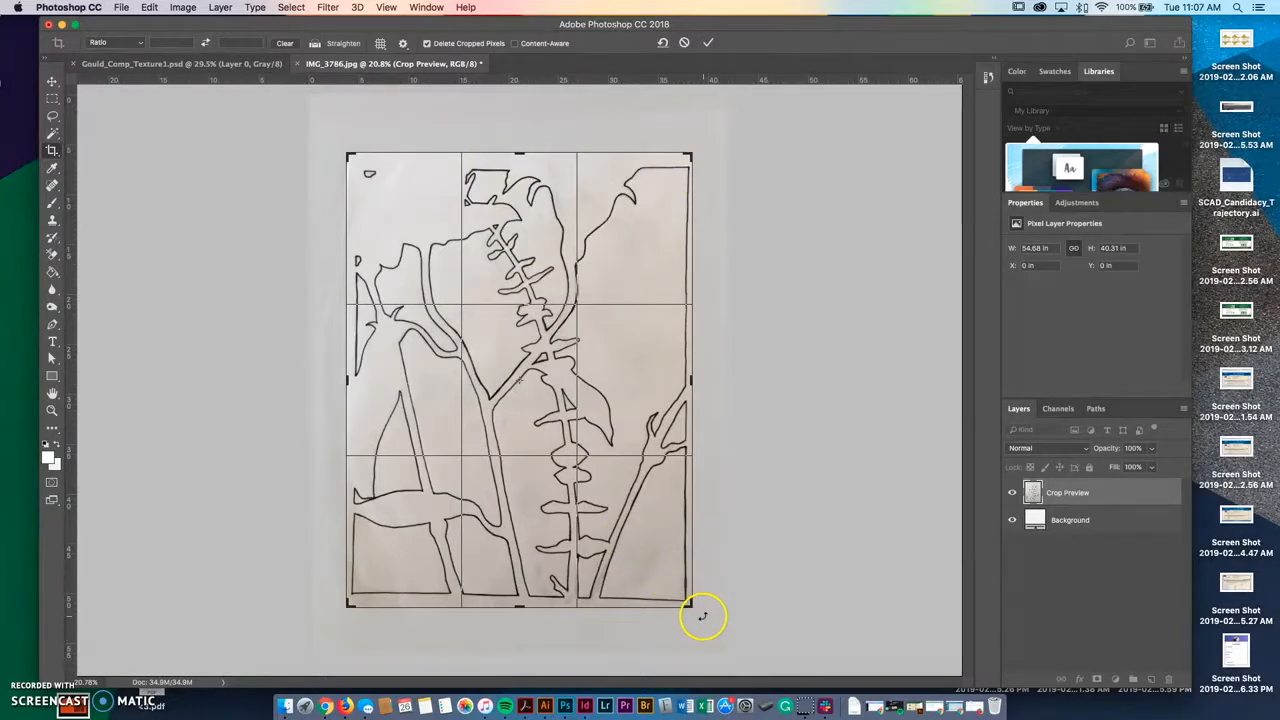
left_click_drag(707, 624, 694, 604)
key("super+r")
left_click_drag(348, 158, 348, 159)
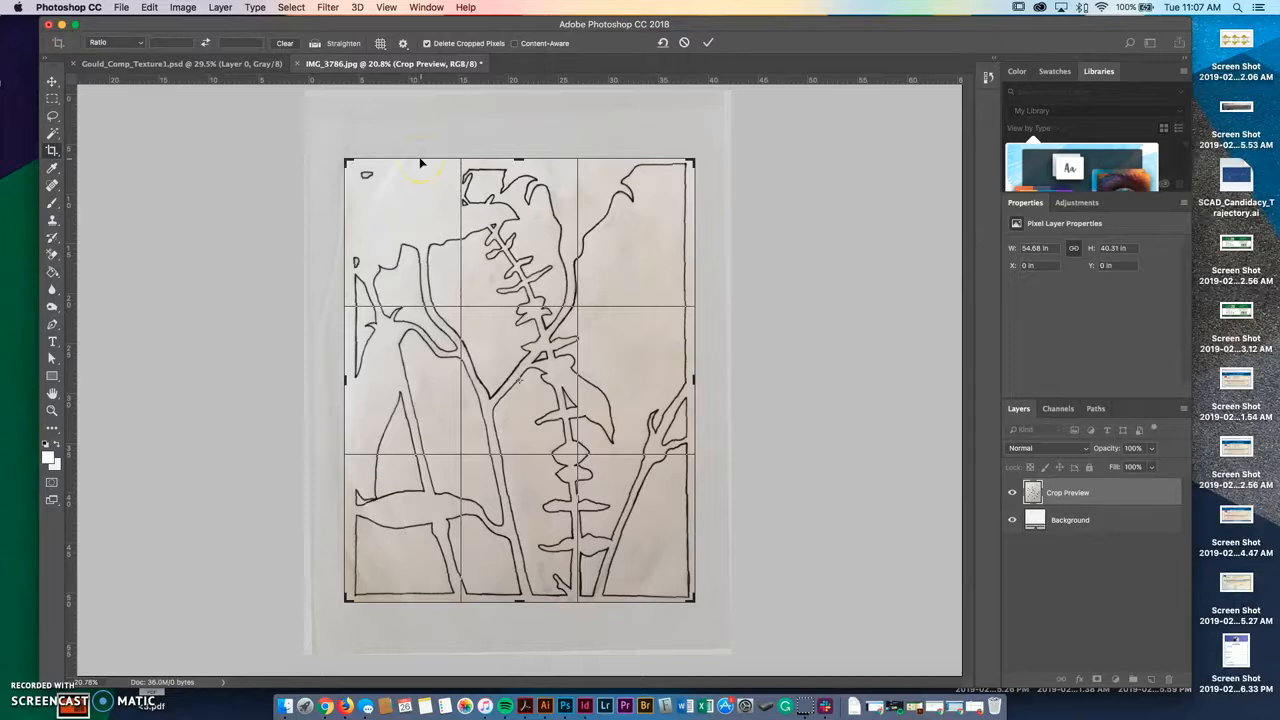
key("Return")
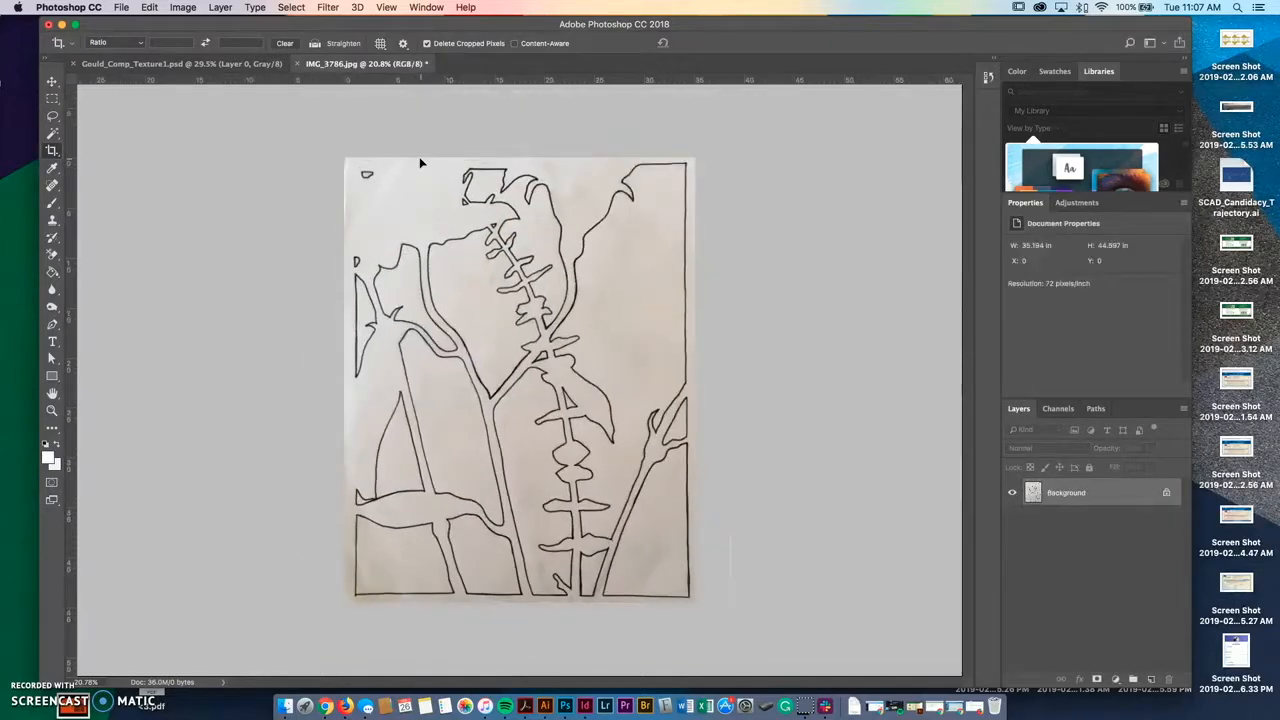
key("v")
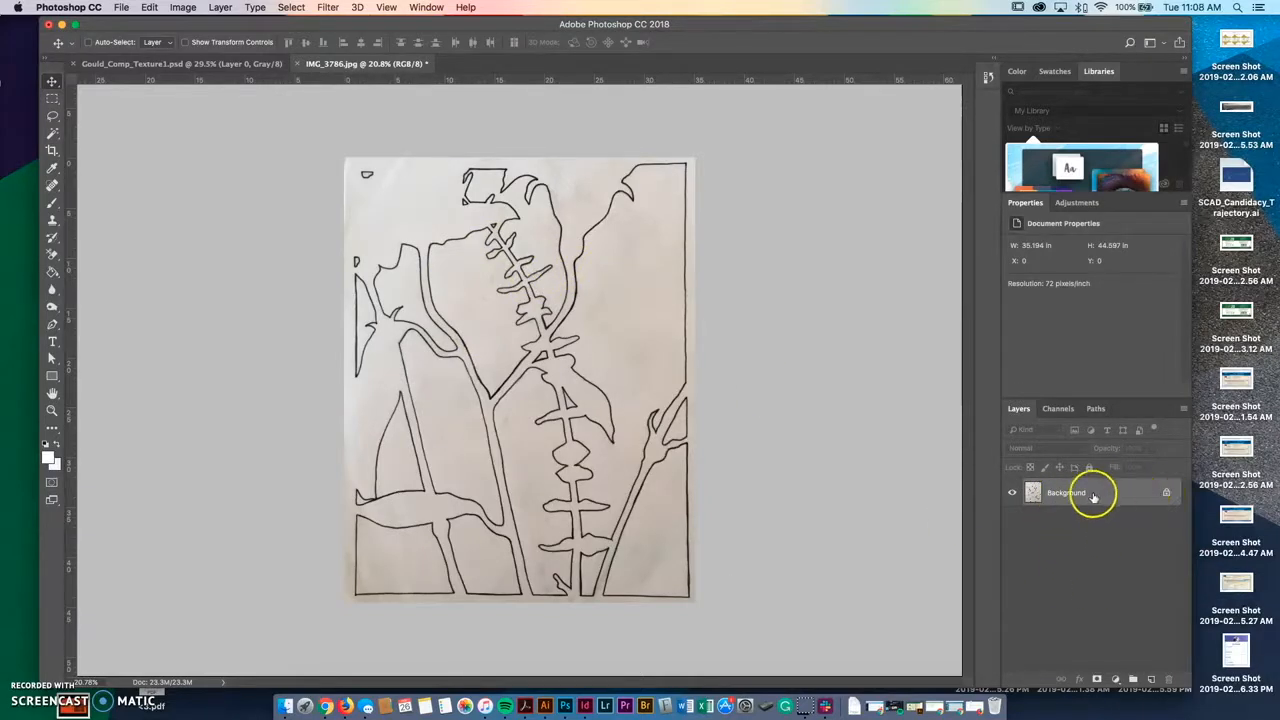
left_click(1166, 495)
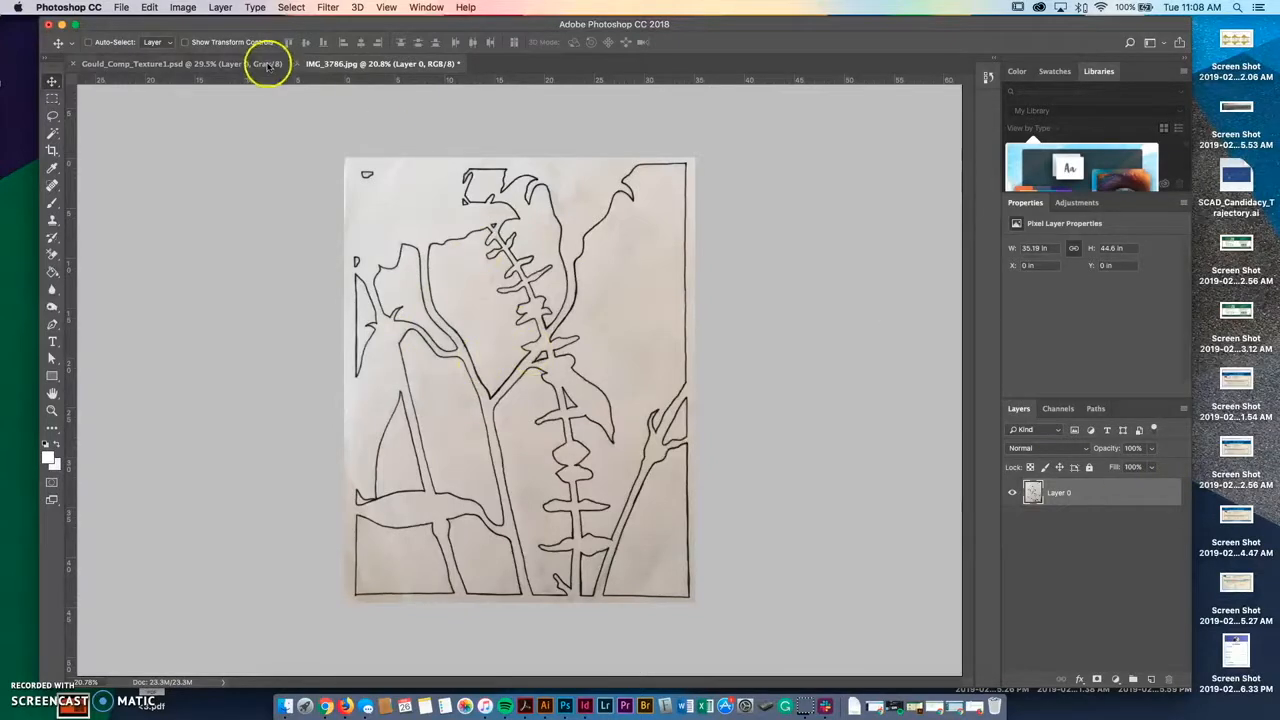
- Start a Levels adjustment on the drawing and set its white point by sampling the blank paper in the large right-hand area
left_click(183, 7)
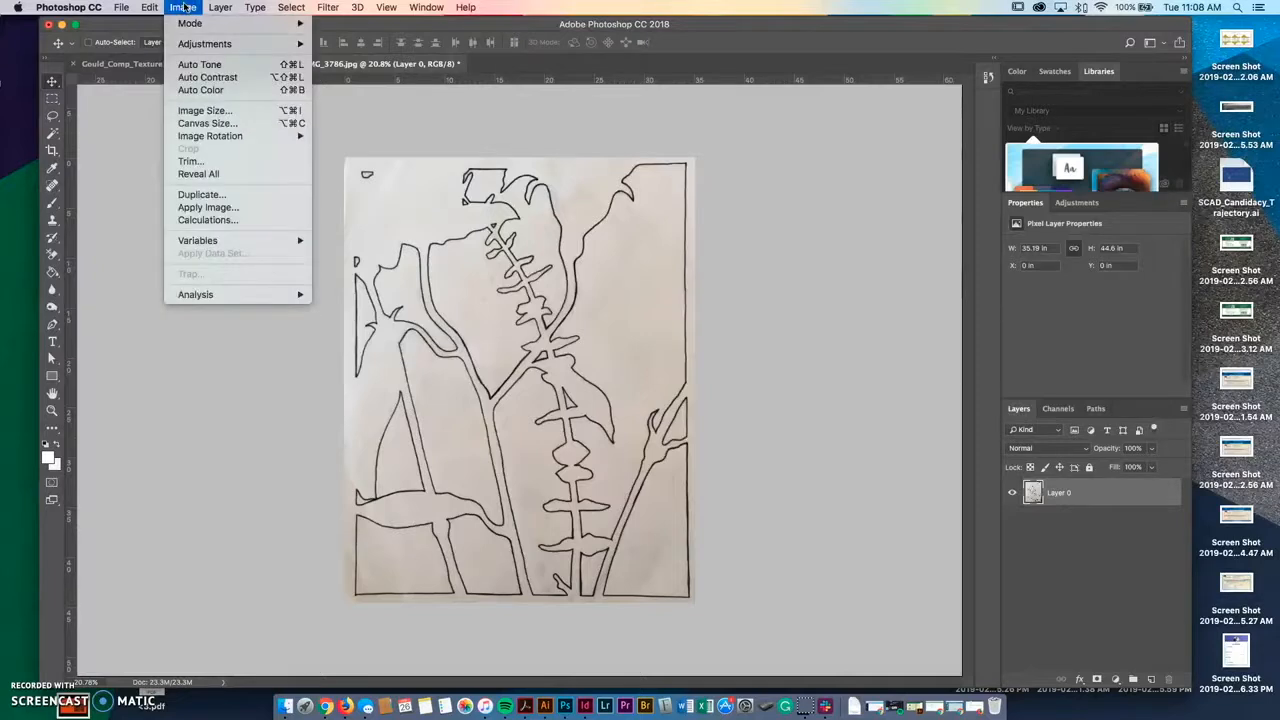
mouse_move(205, 43)
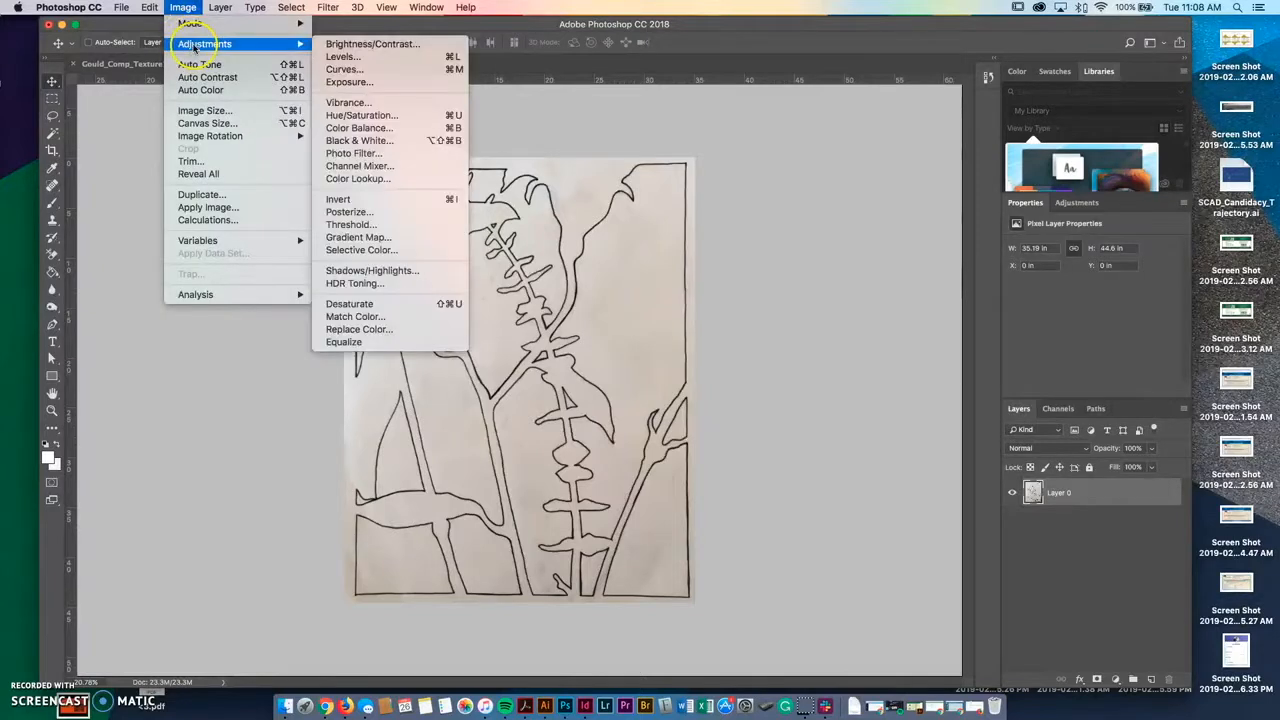
left_click(353, 57)
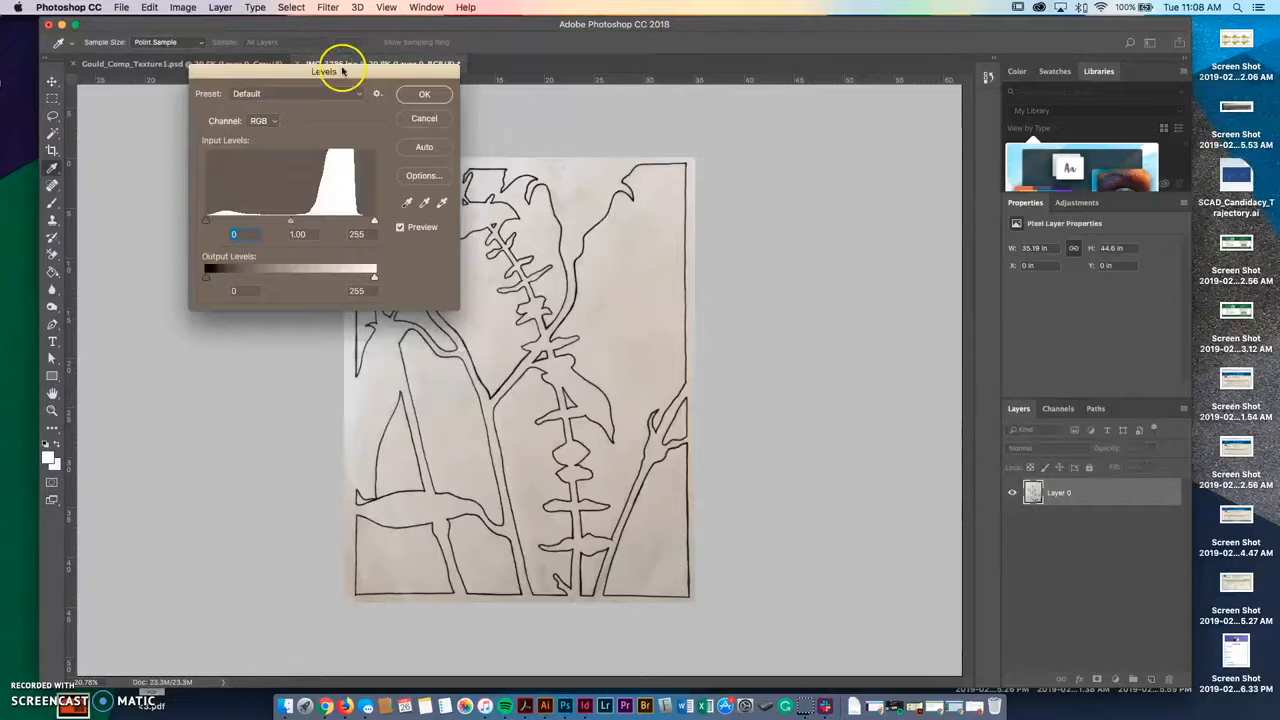
left_click_drag(334, 60, 878, 113)
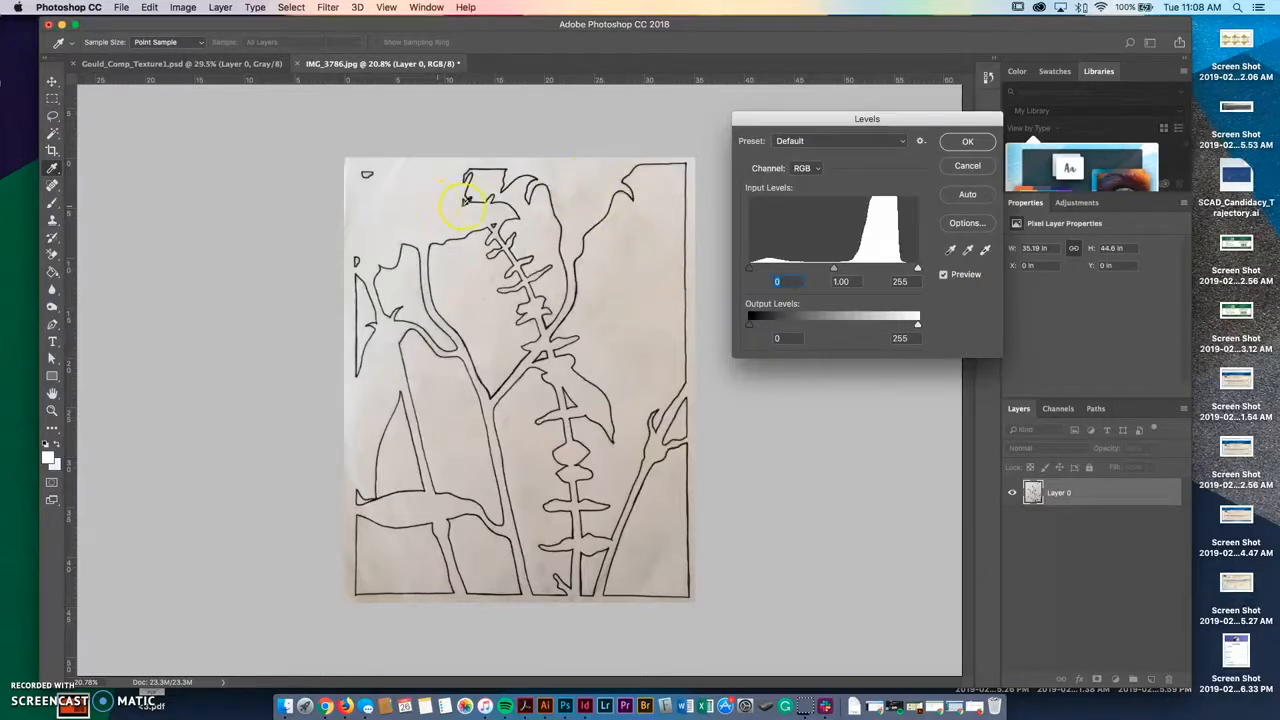
left_click(986, 253)
left_click(630, 276)
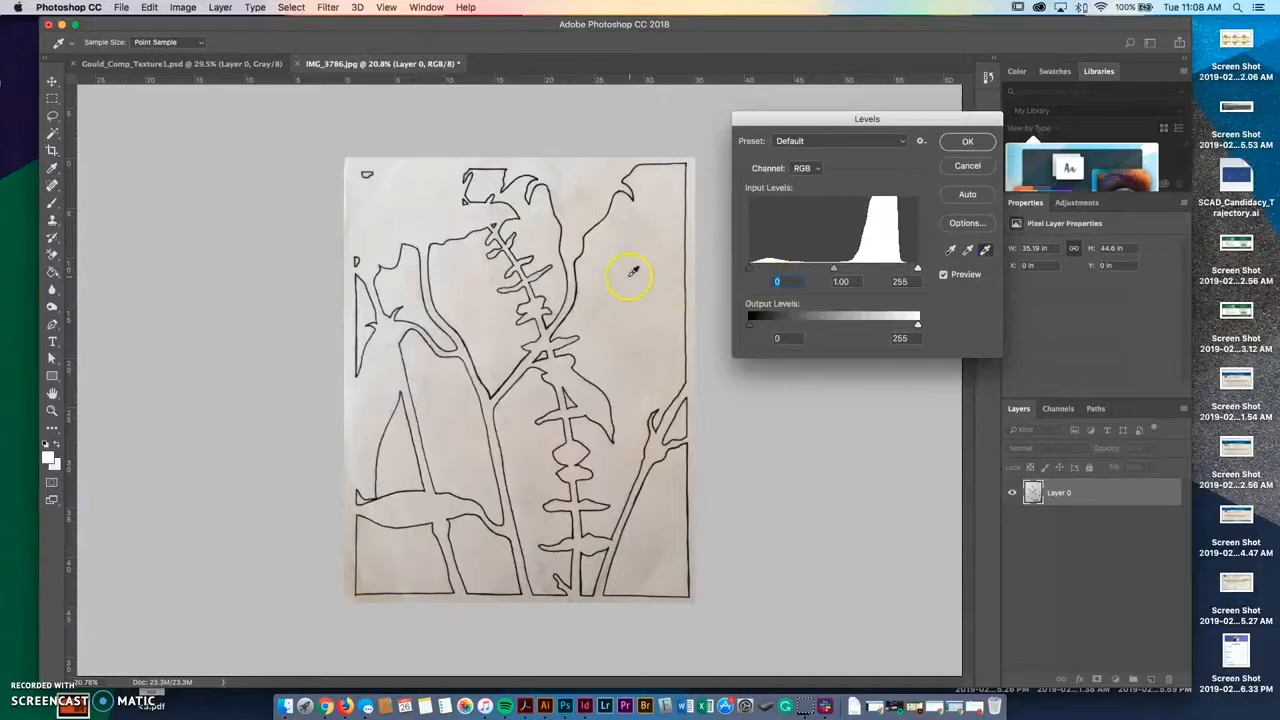
left_click(655, 316)
left_click(643, 338)
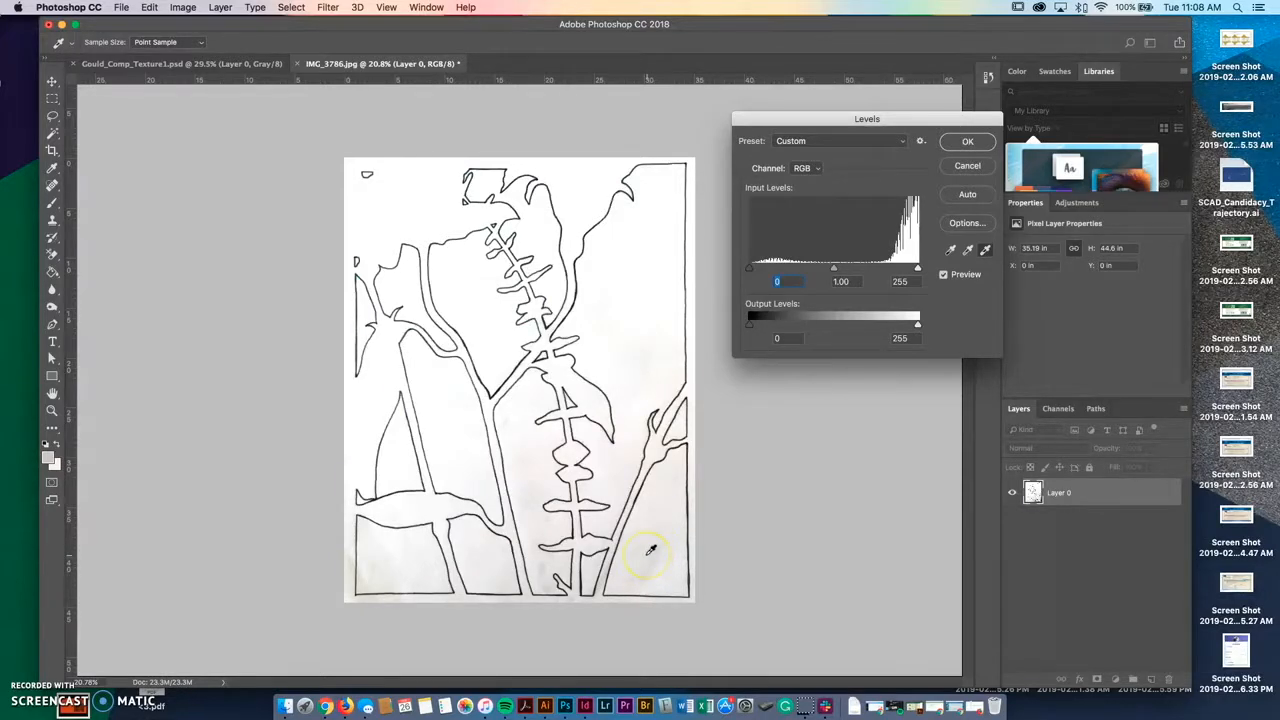
- Preview the Levels clipping and resample the white point from the shaded paper in the lower half of the drawing
key("alt")
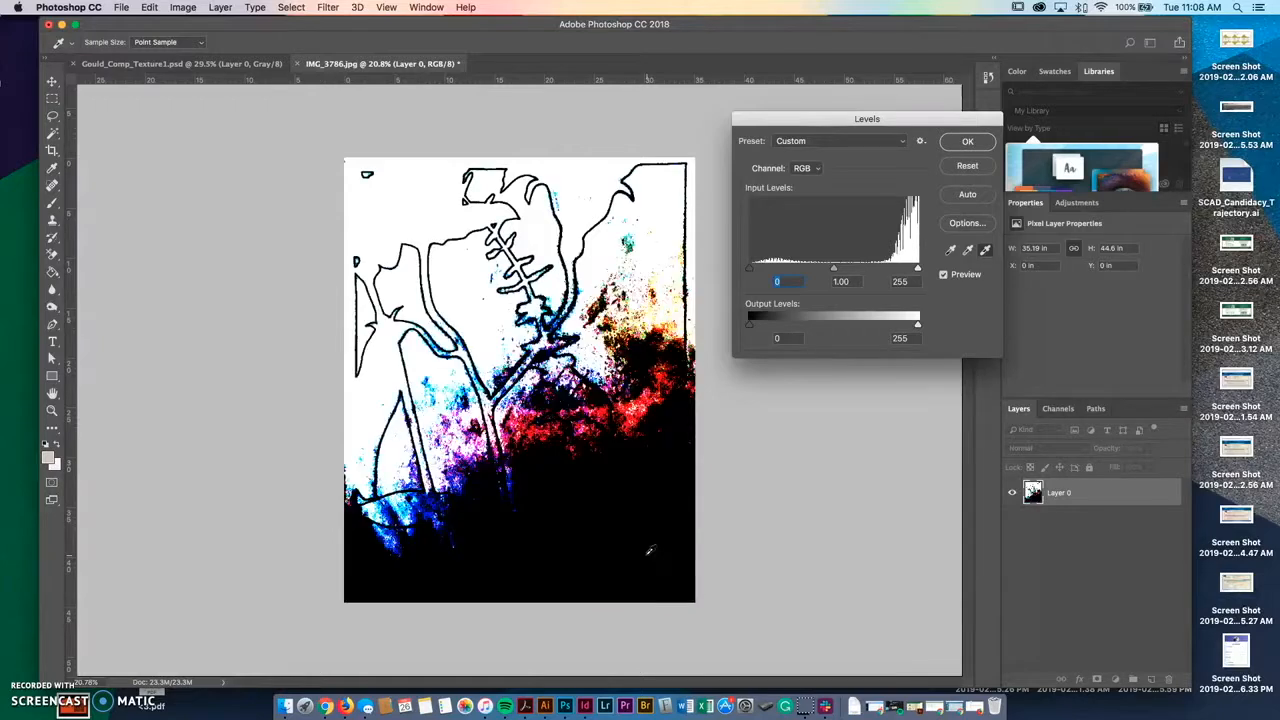
key("alt")
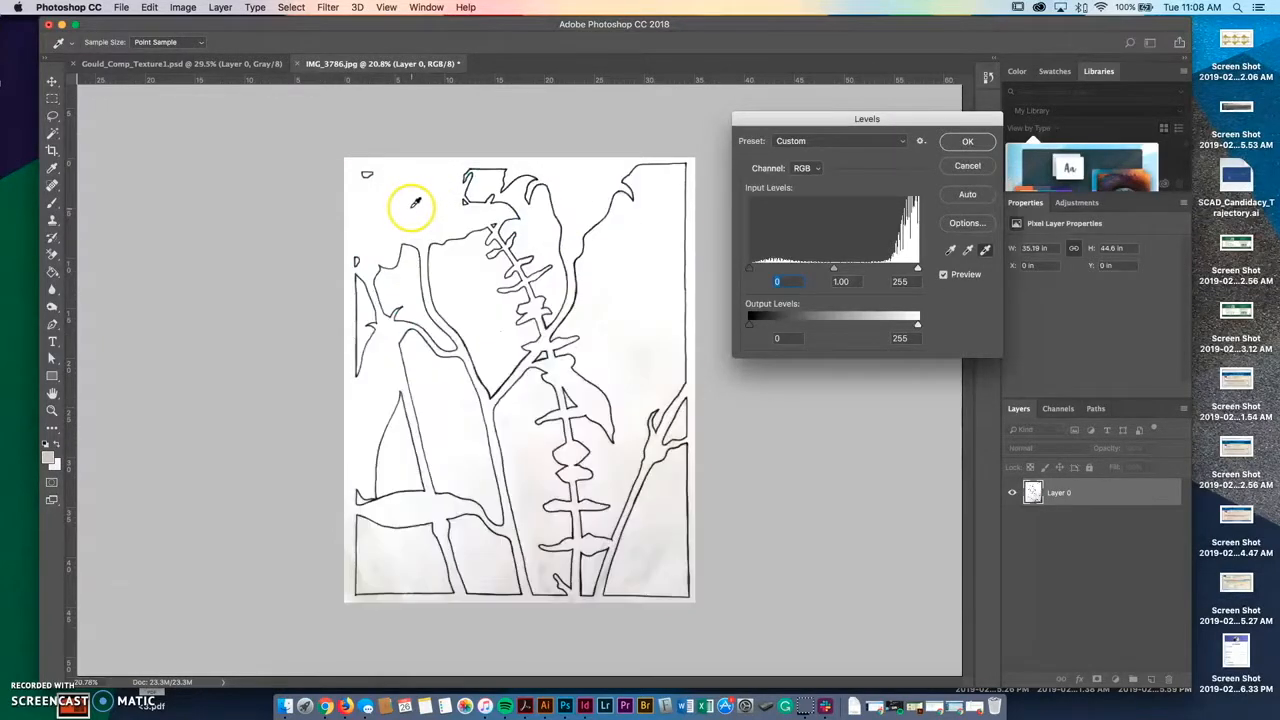
key("alt")
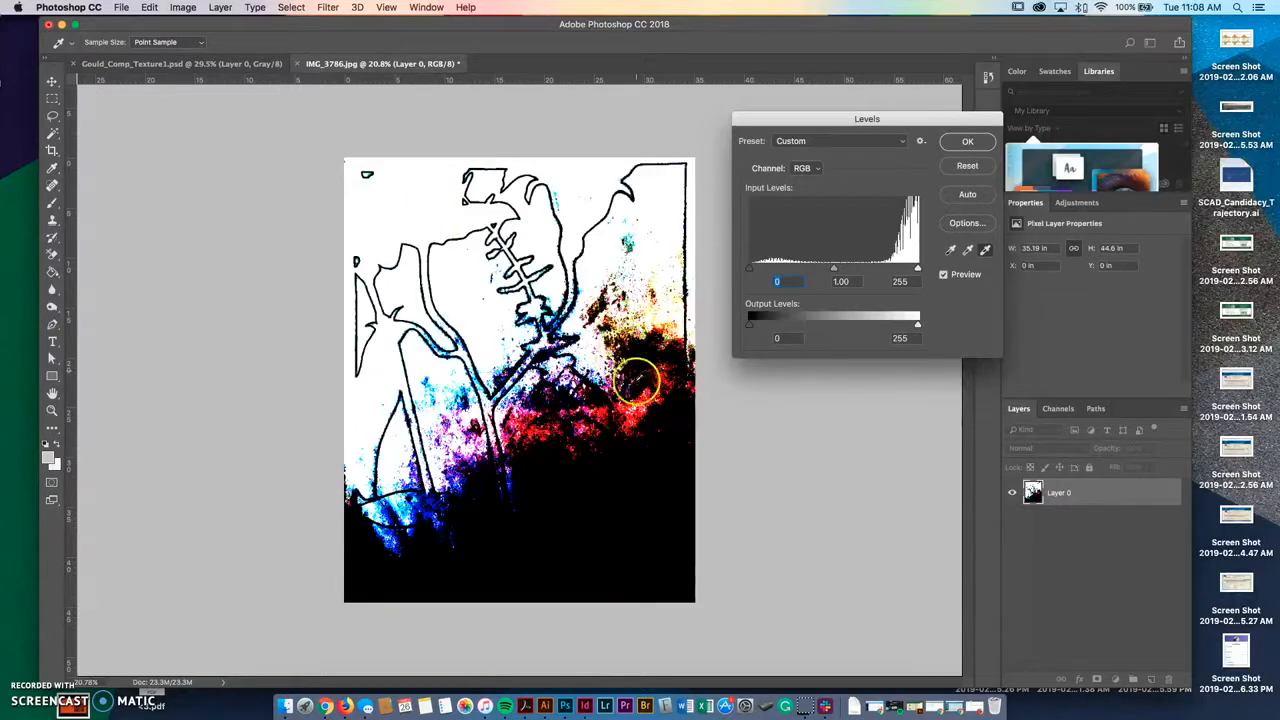
key("alt")
key("alt")
key("alt")
key("alt")
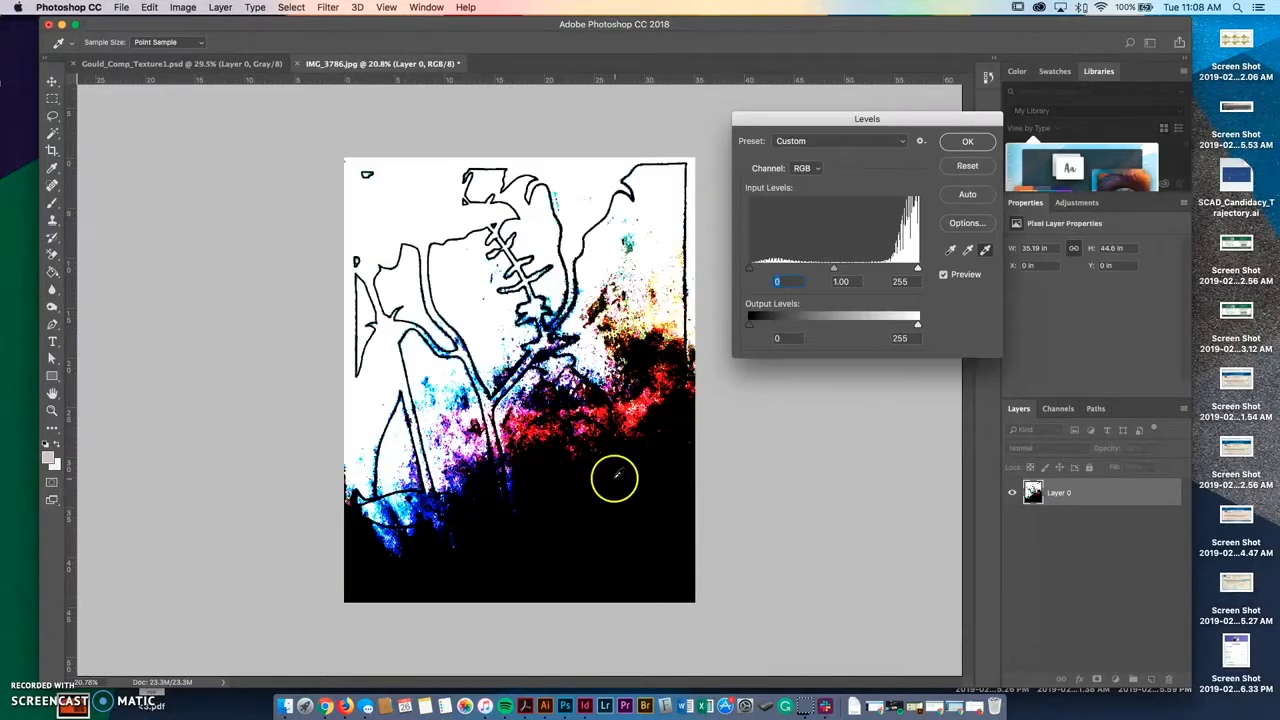
key("alt")
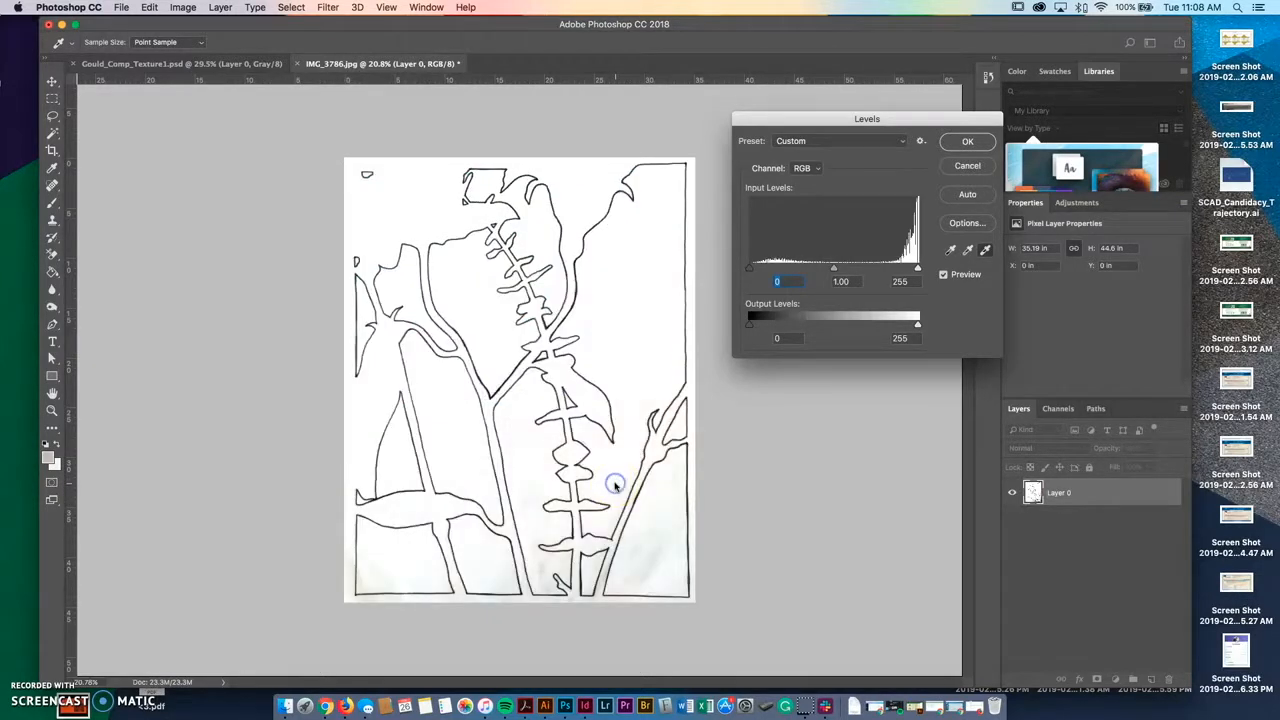
key("alt")
key("alt")
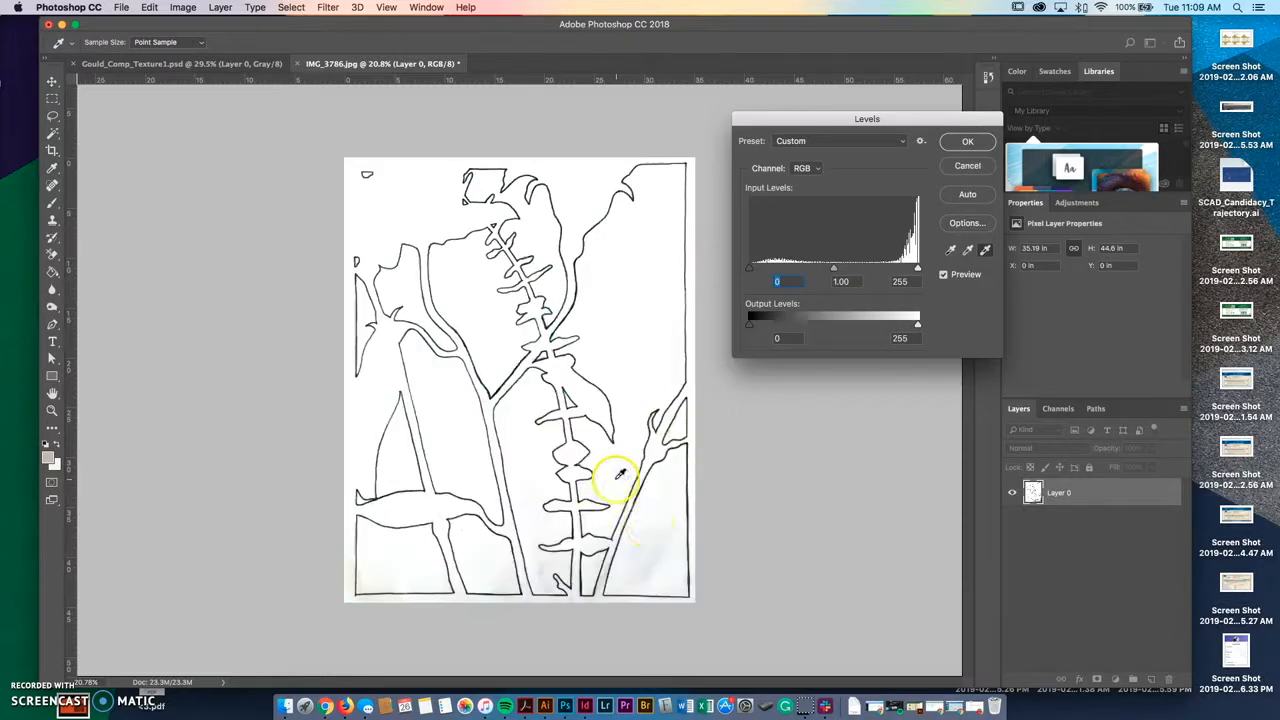
key("alt")
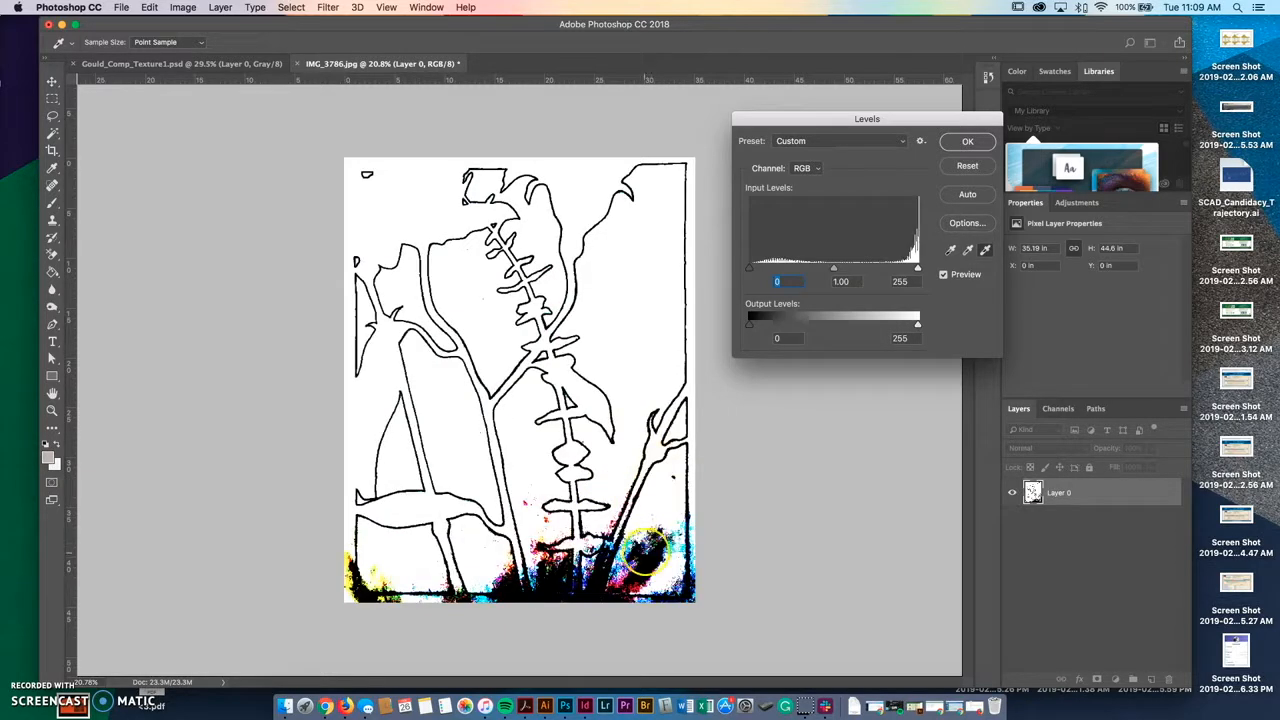
- Resample the white point from the darkest remaining paper patches near the drawing's lower right corner and lower stems
left_click(641, 566)
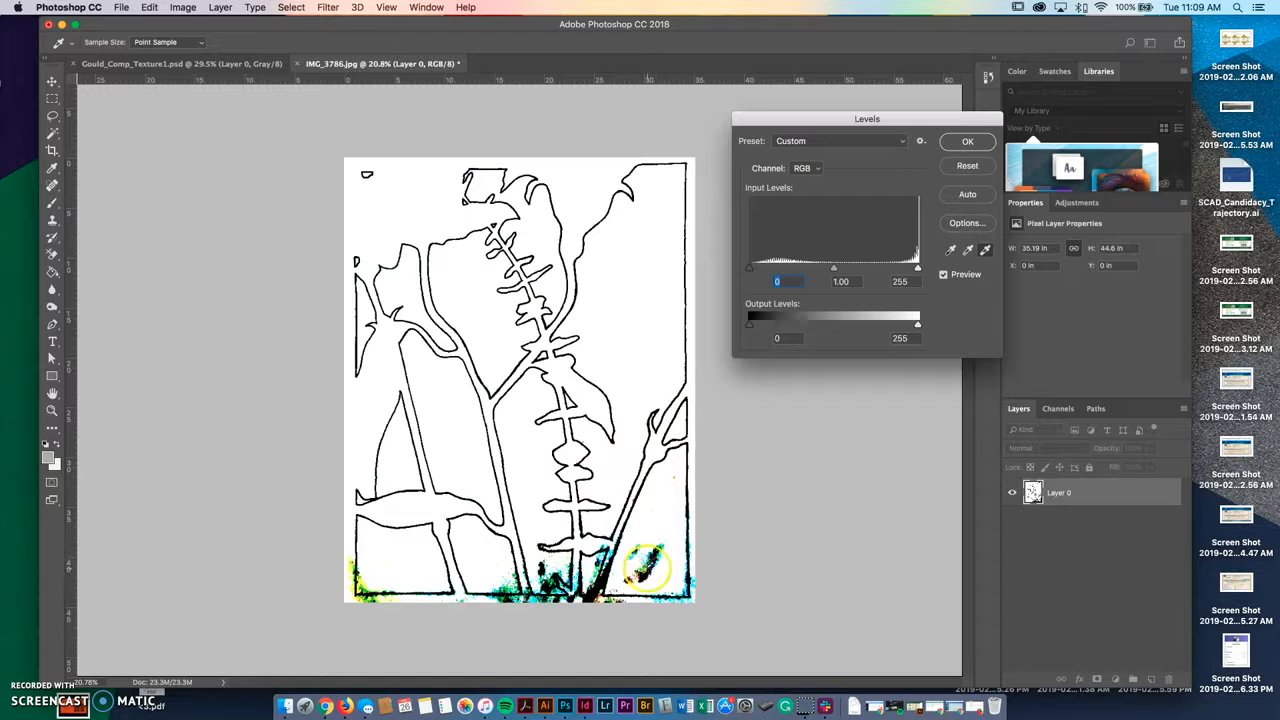
key("alt")
left_click(650, 558)
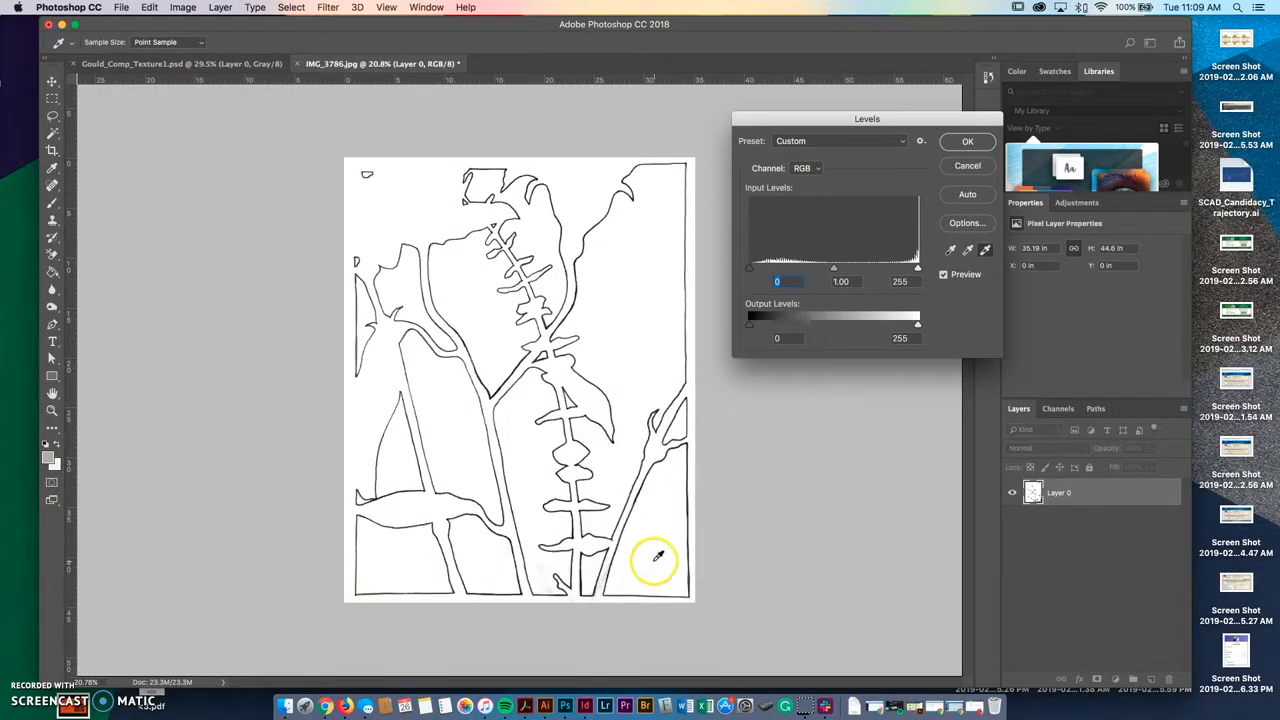
left_click(653, 562, "alt")
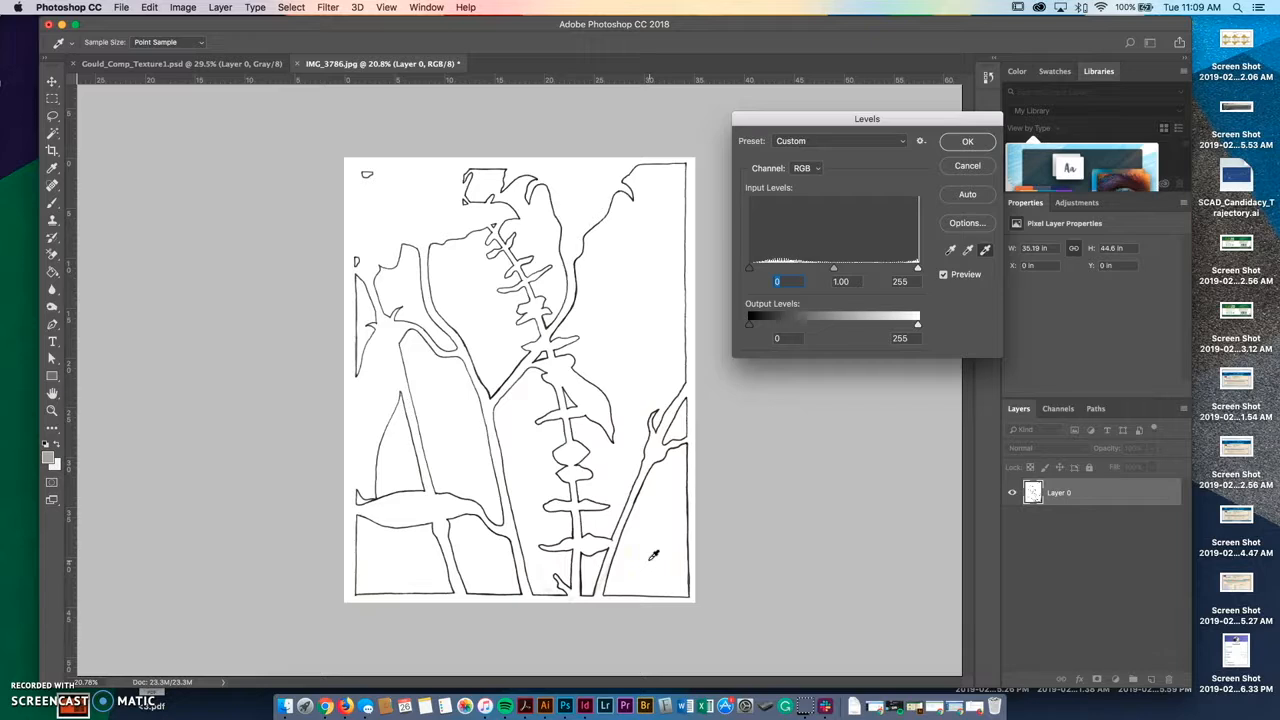
key("alt")
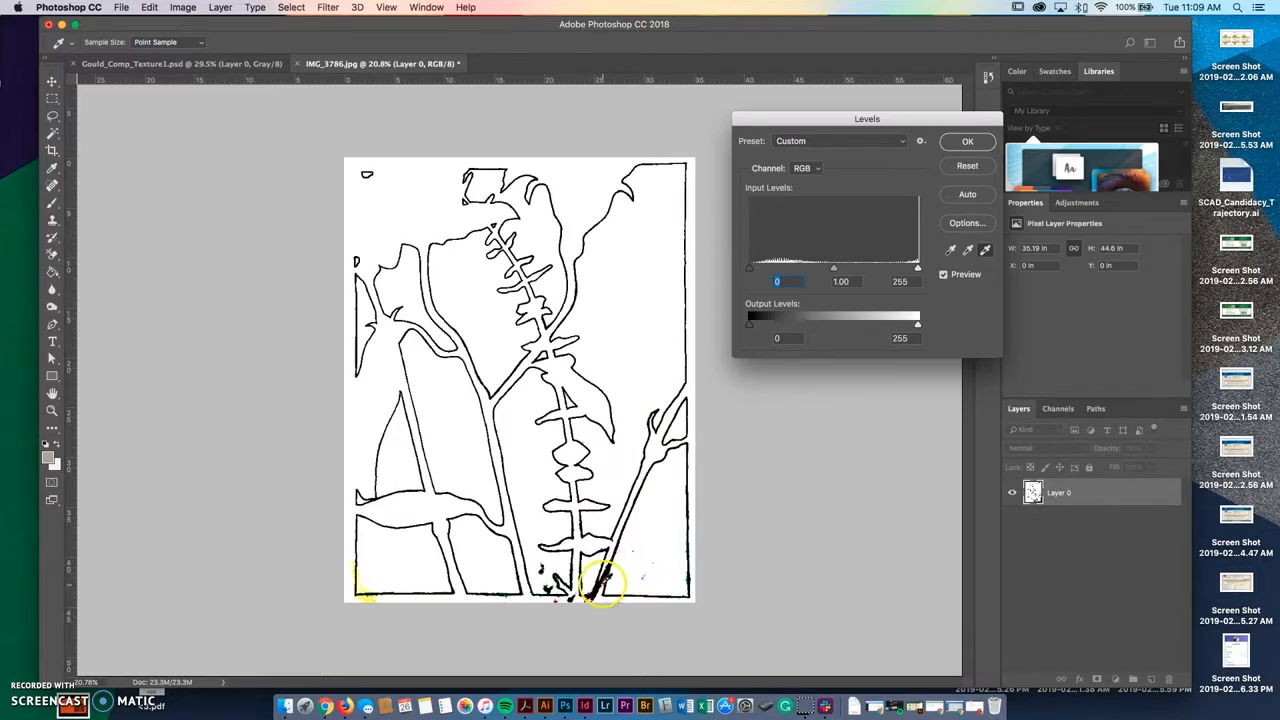
left_click(603, 582, "alt")
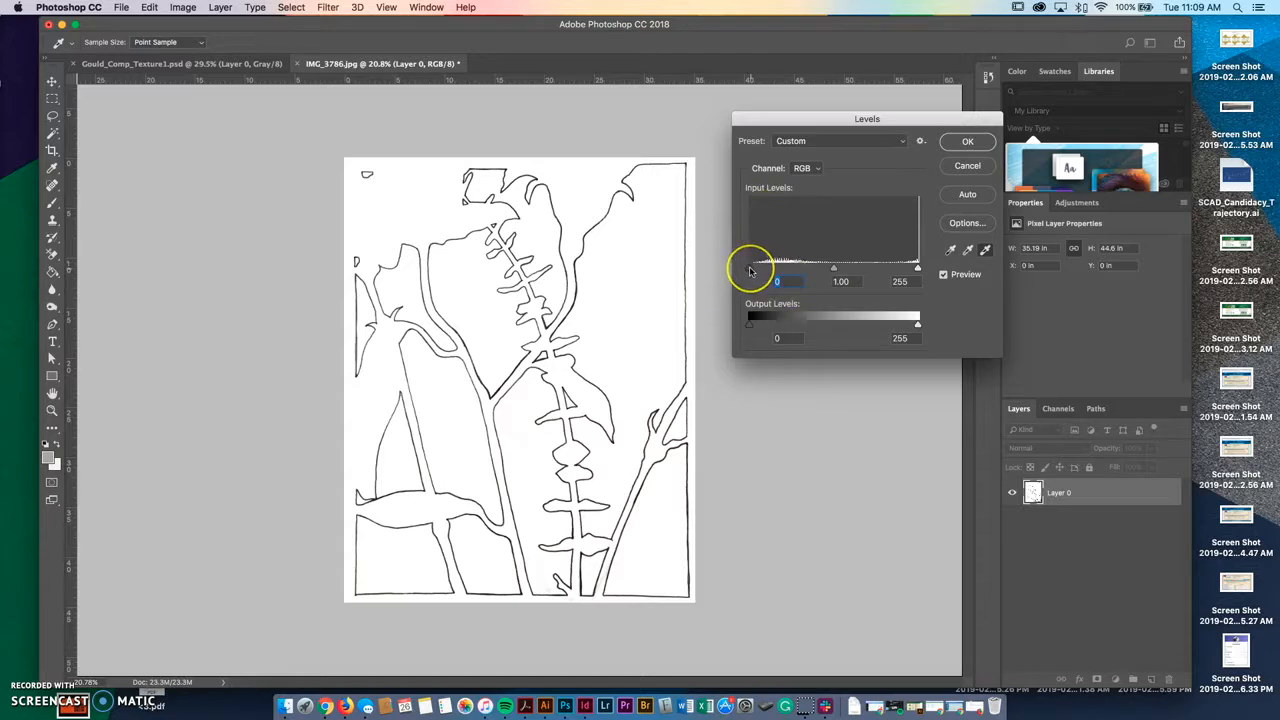
- Set the Levels input black to 62 and midtones to 0.70 to darken the lines, and apply the adjustment
left_click_drag(750, 272, 758, 273)
mouse_move(777, 279)
left_mouse_down()
mouse_move(757, 257)
mouse_move(790, 260)
mouse_move(766, 266)
mouse_move(781, 270)
left_mouse_up()
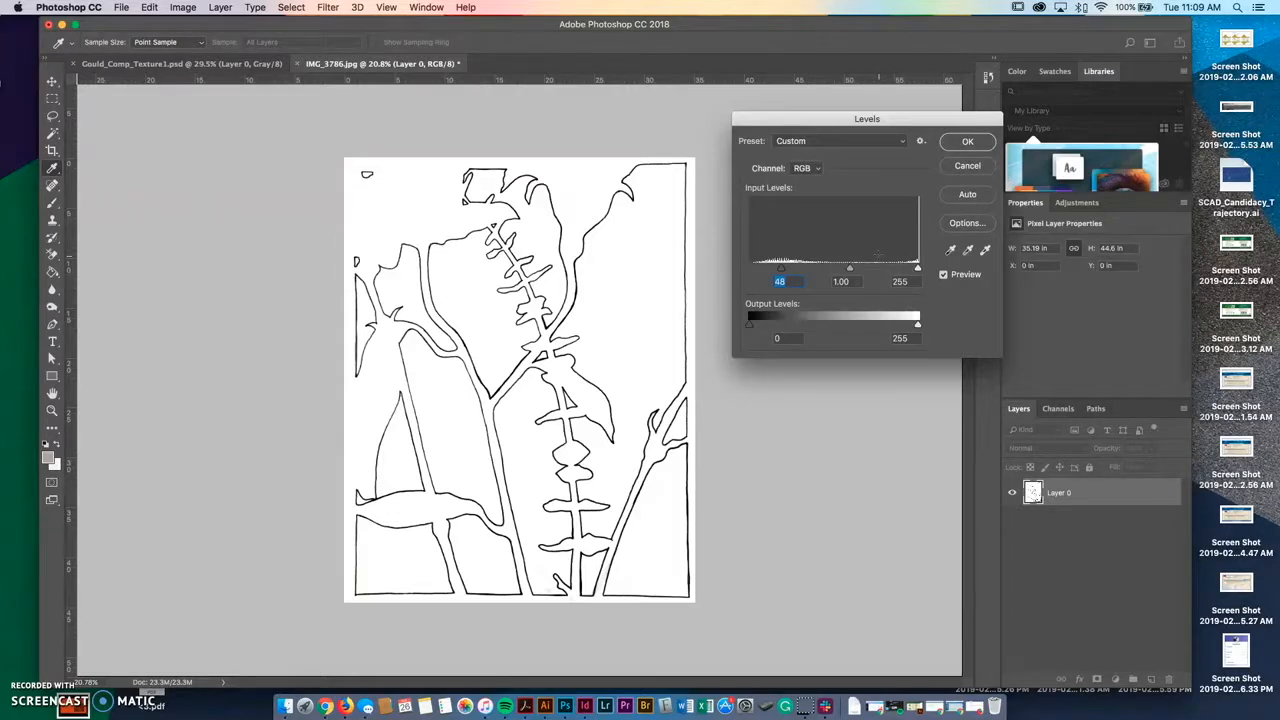
left_click_drag(780, 266, 869, 268)
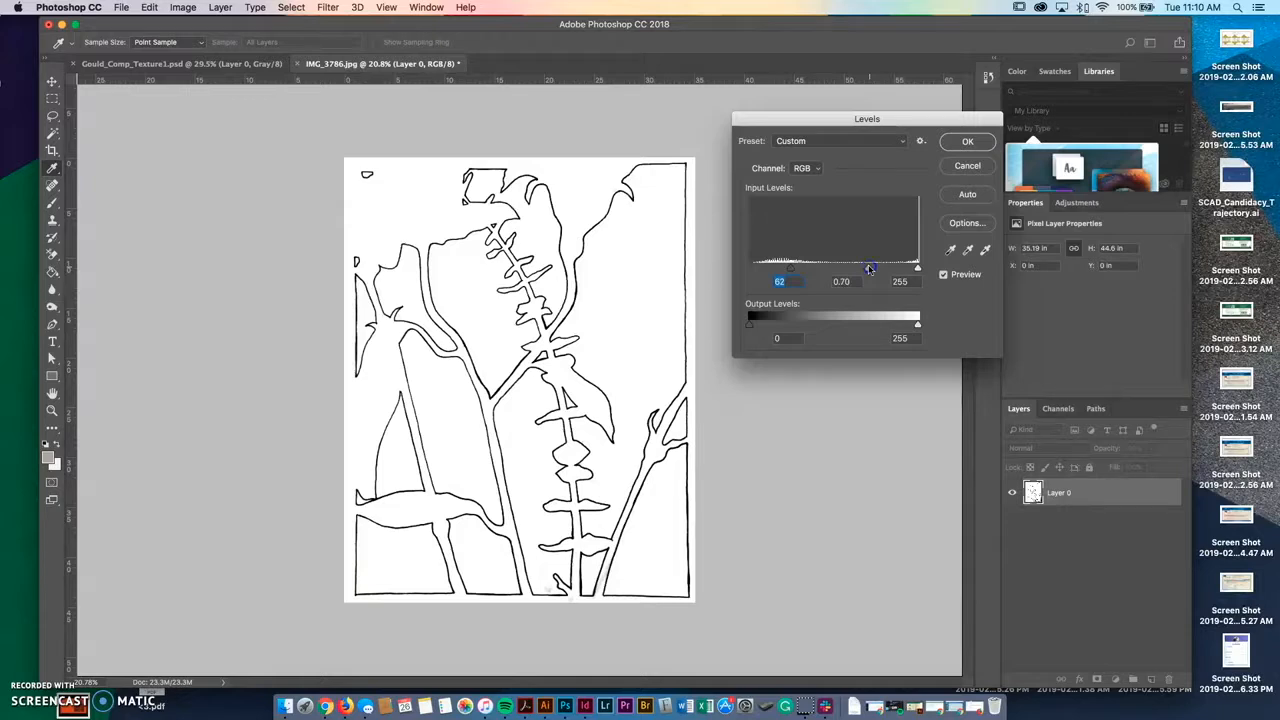
left_click(968, 140)
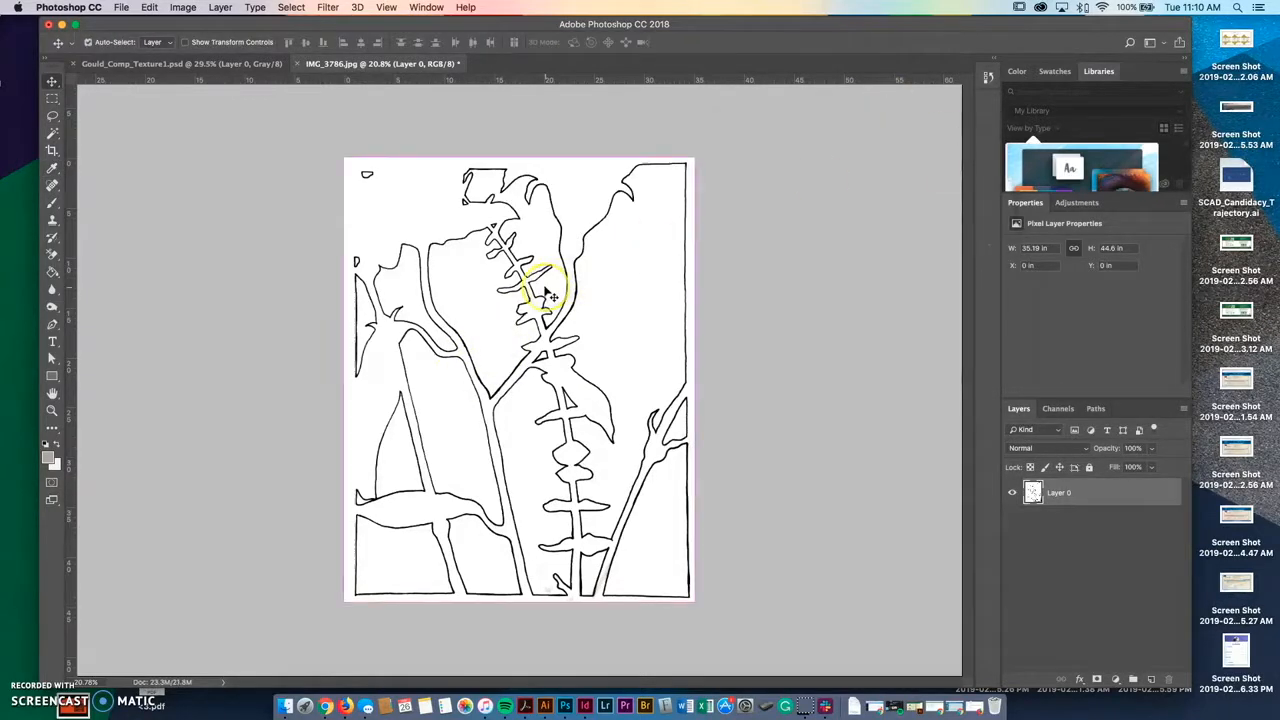
- Select all the white areas of the drawing at once with the Magic Wand tool, with Contiguous turned off
key("super+0")
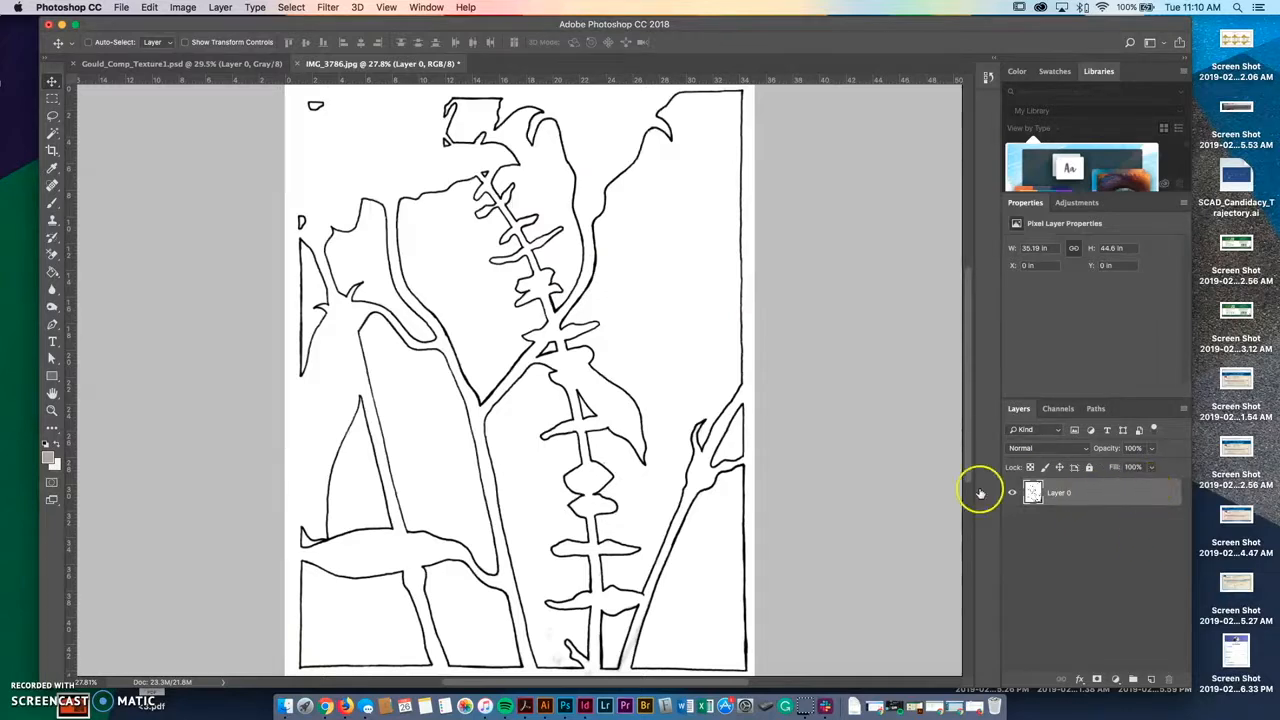
left_click(54, 136)
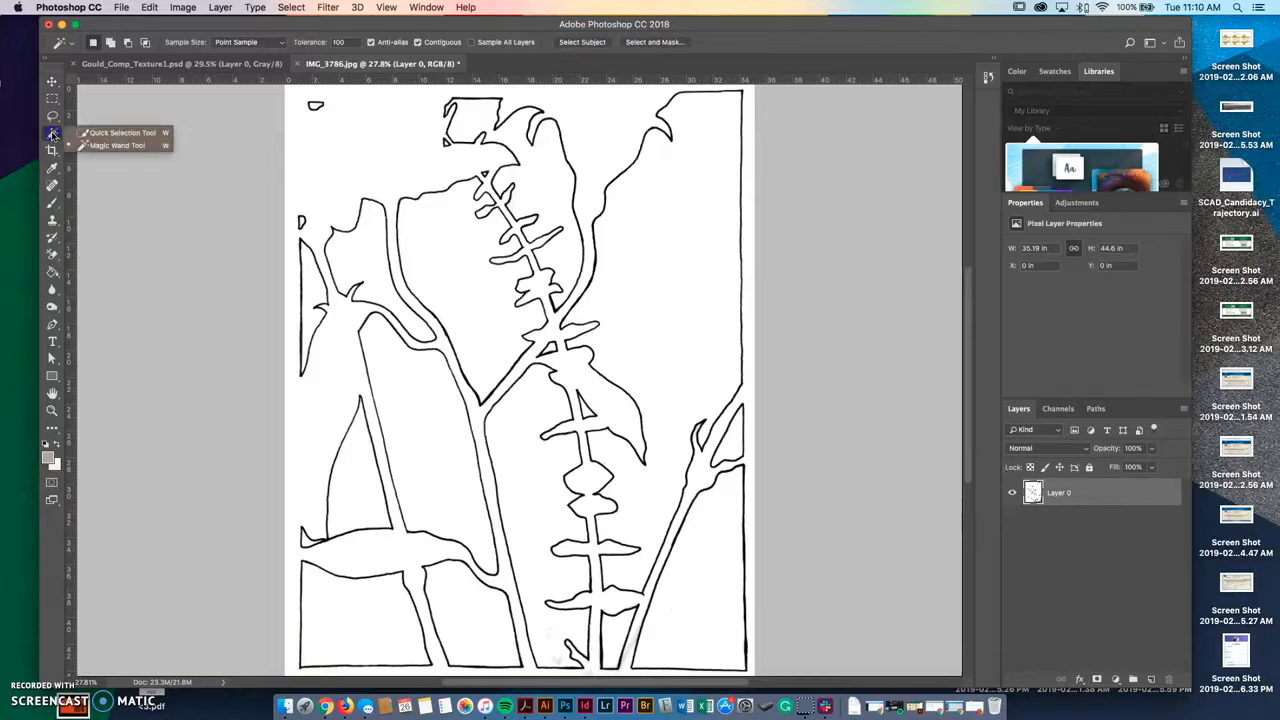
left_click(95, 145)
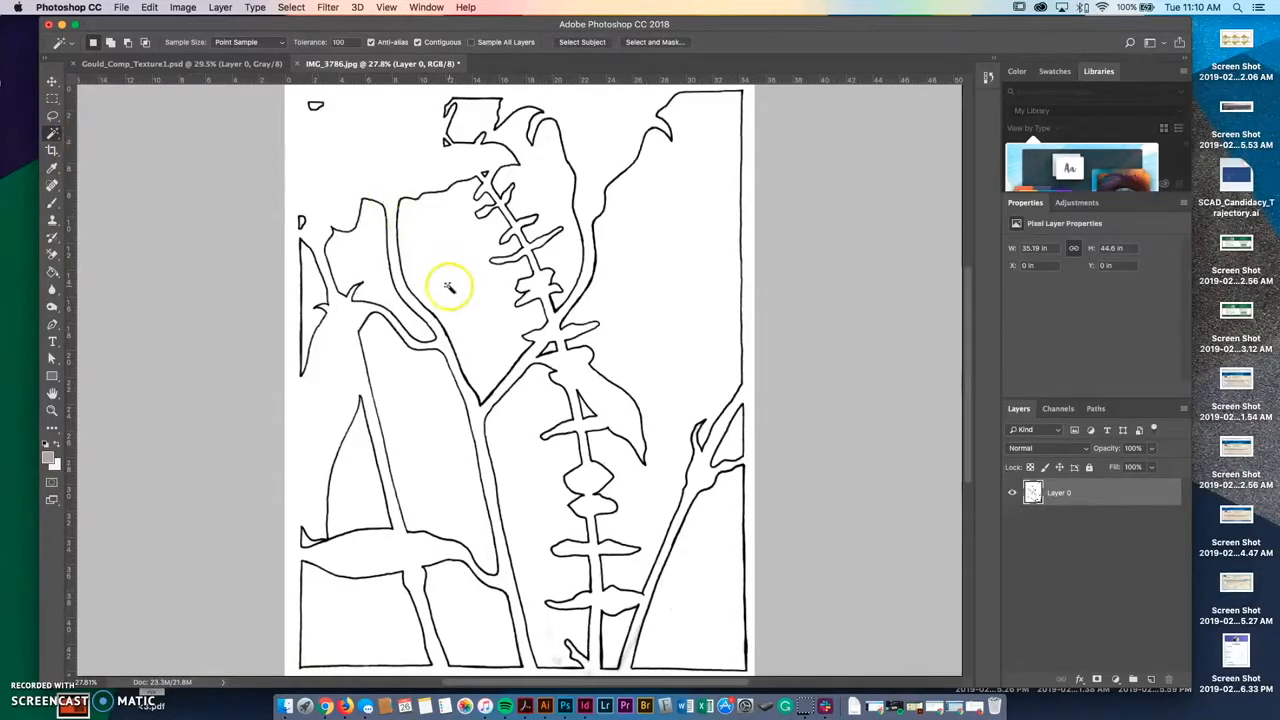
left_click(418, 42)
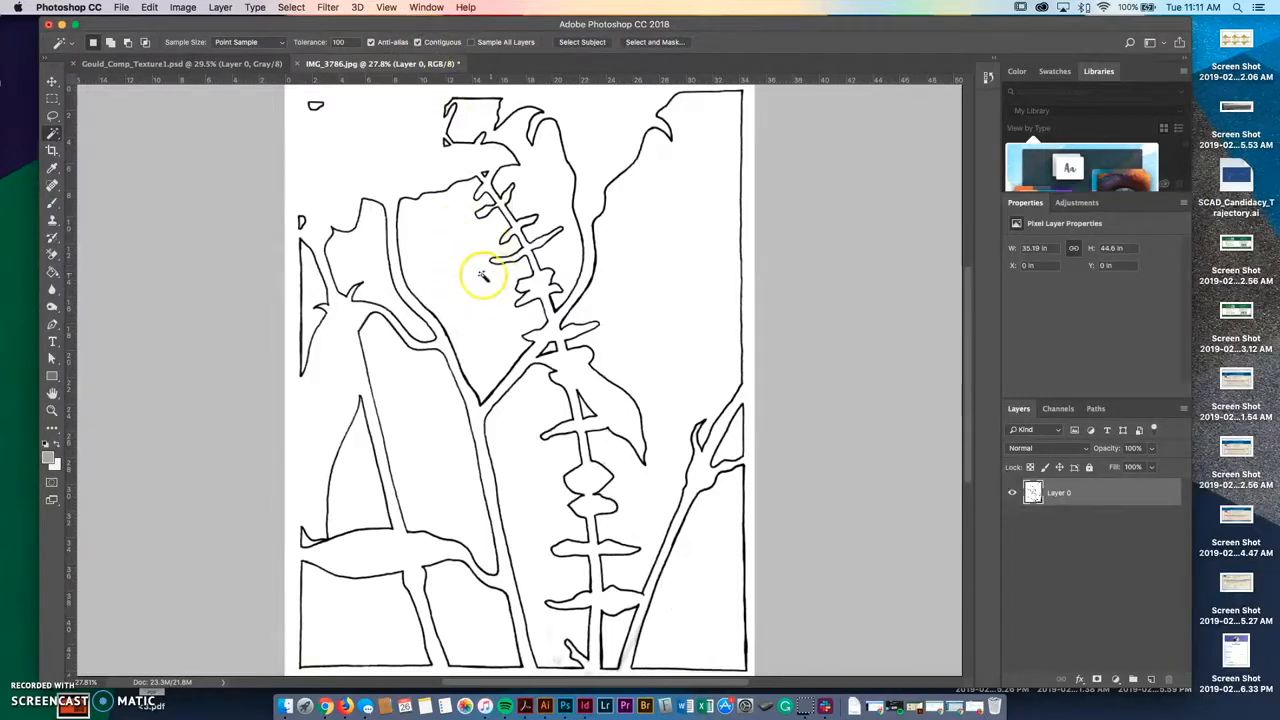
left_click(460, 272)
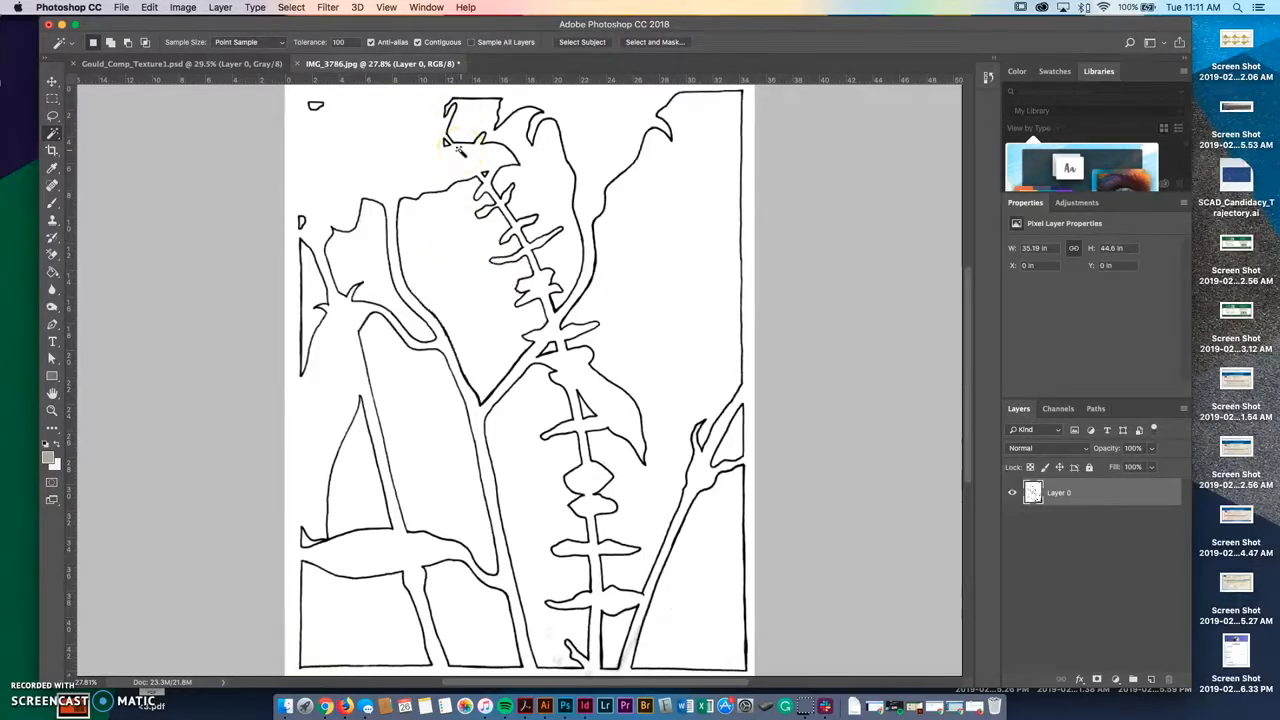
left_click(418, 42)
left_click(452, 226)
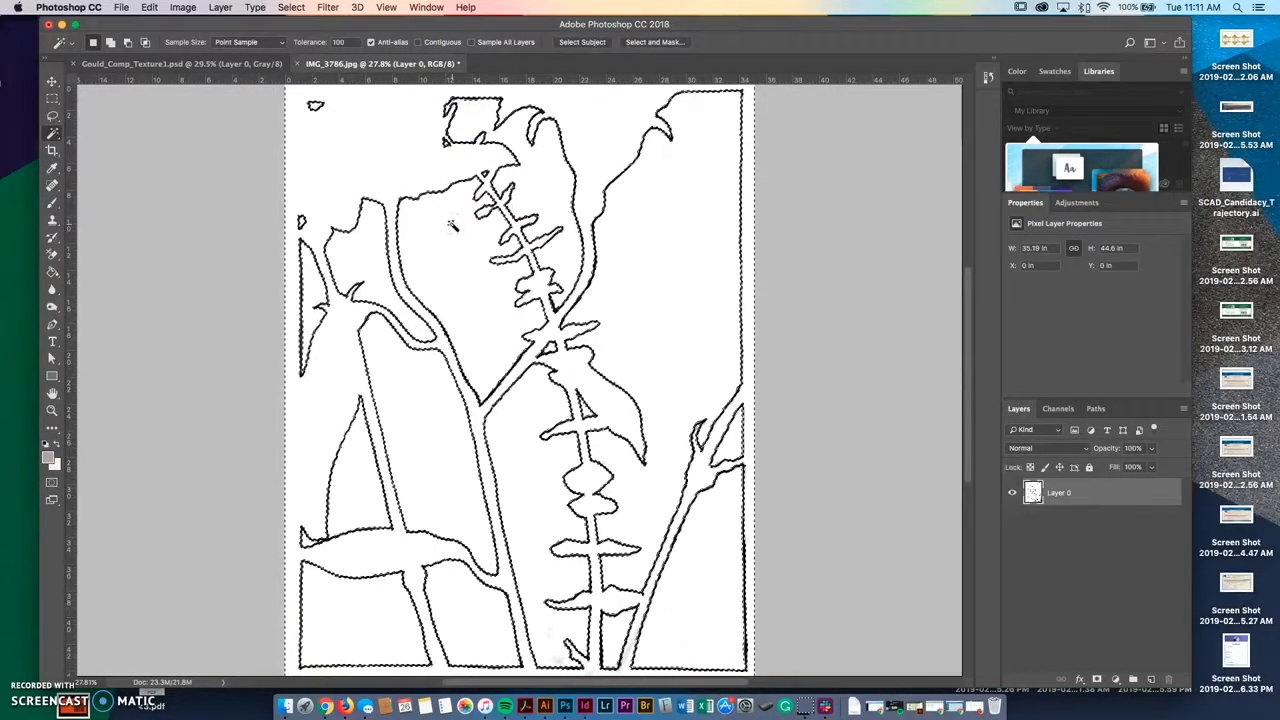
left_click(468, 194)
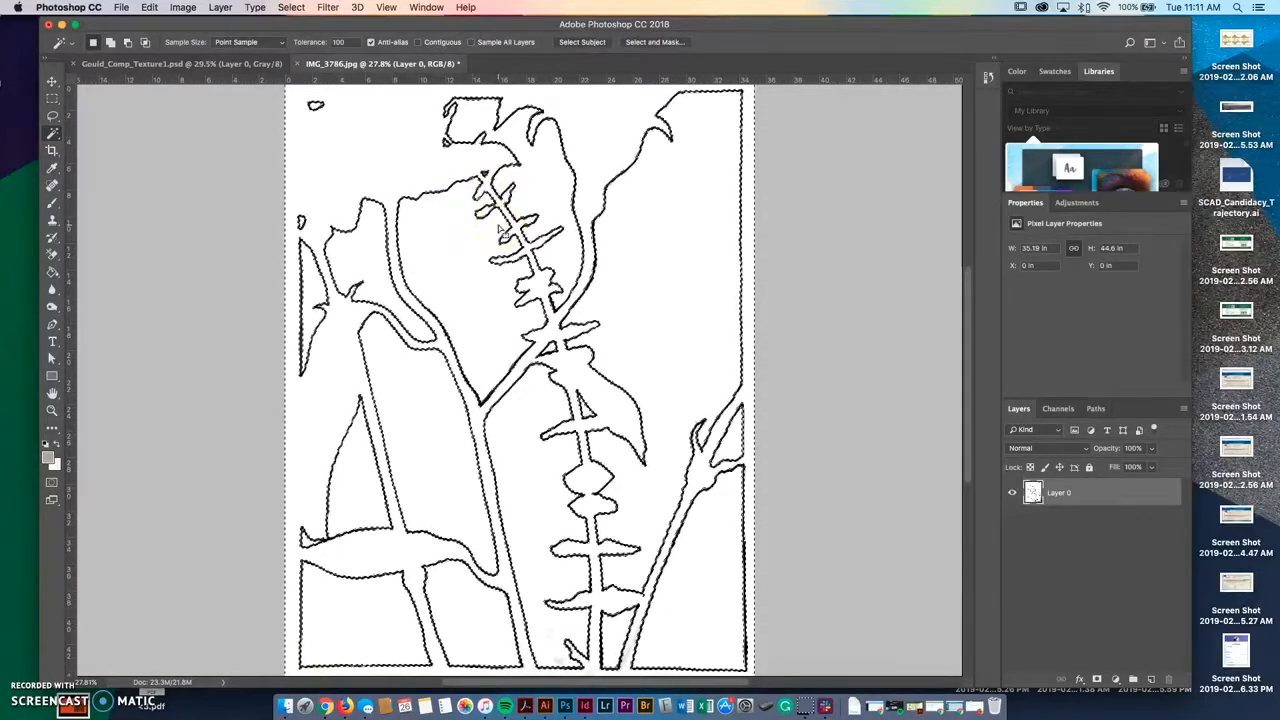
- Clear the current selection, turn Contiguous on for the Magic Wand, and select the enclosed area beside the central stem's upper half
key("super+d")
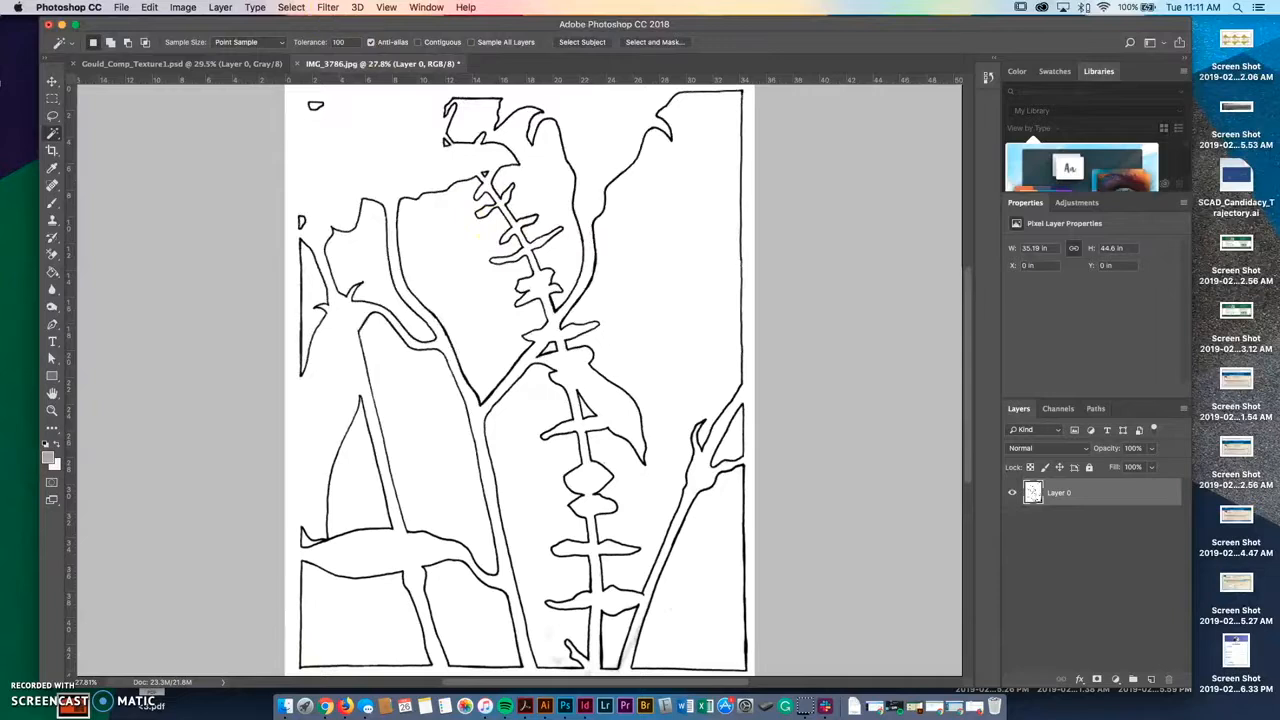
left_click(291, 7)
left_click(308, 46)
left_click(428, 122)
left_click(416, 42)
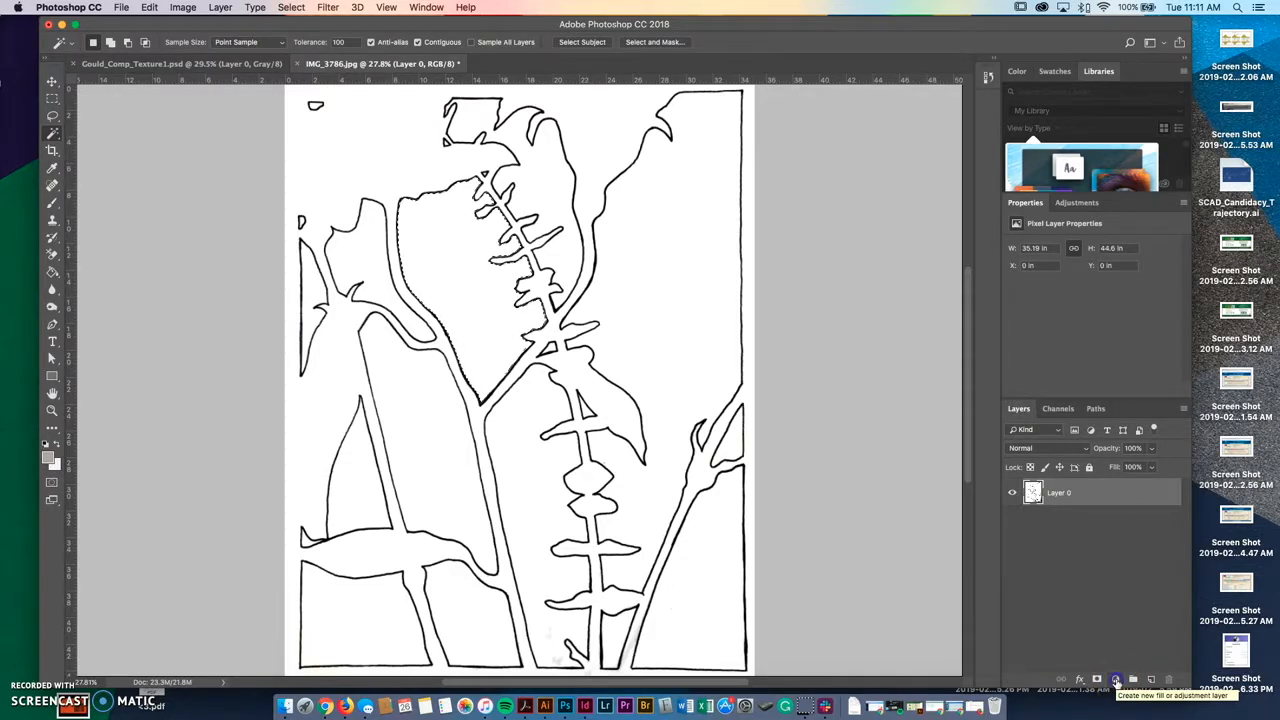
- Fill the selected upper-middle area with a dark blue Solid Color fill layer, hex 28658b
left_click(1116, 679)
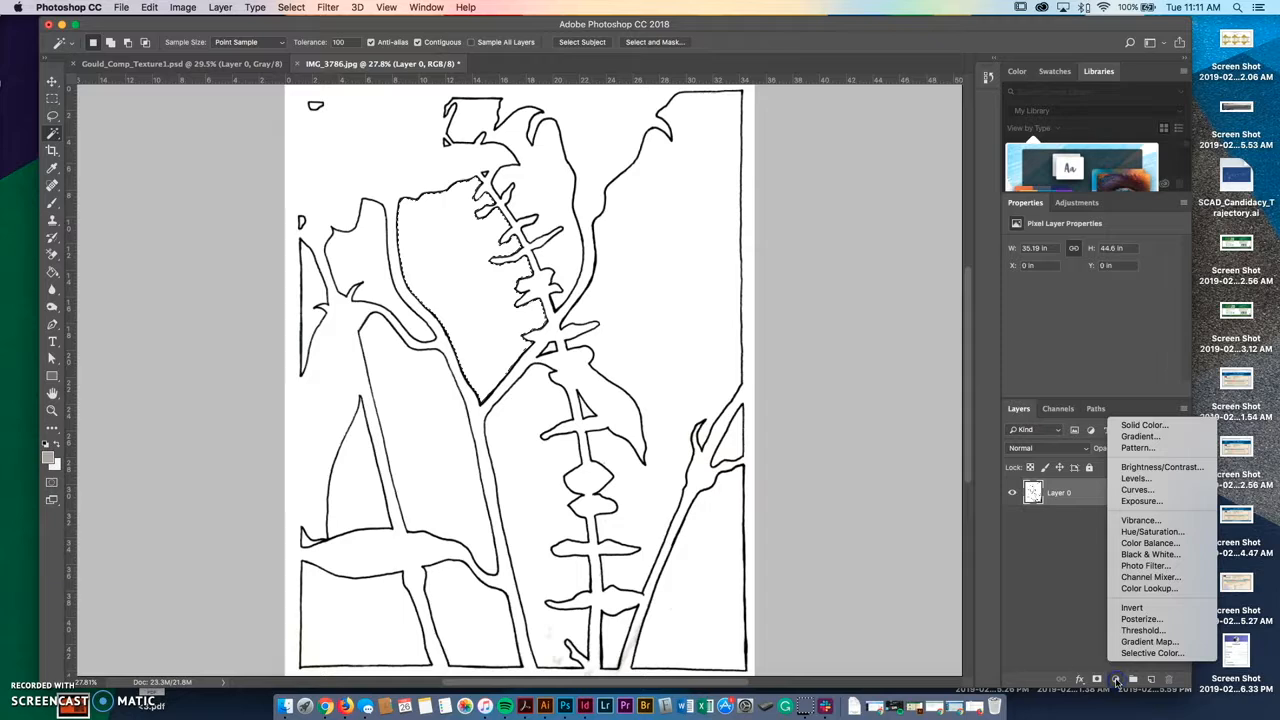
left_click(1162, 425)
left_click(199, 170)
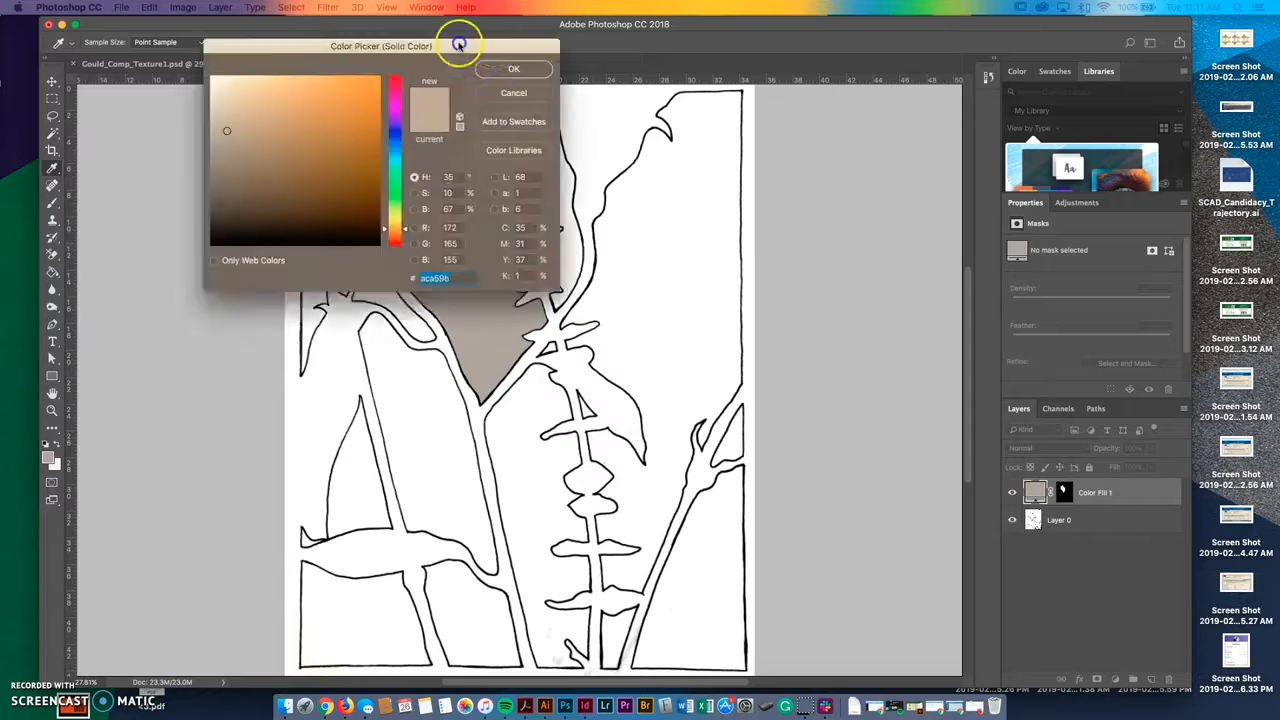
left_click_drag(457, 34, 960, 134)
mouse_move(860, 199)
left_mouse_down()
mouse_move(846, 177)
mouse_move(865, 187)
left_mouse_up()
left_click_drag(896, 270, 903, 243)
left_click(851, 214)
left_click(834, 244)
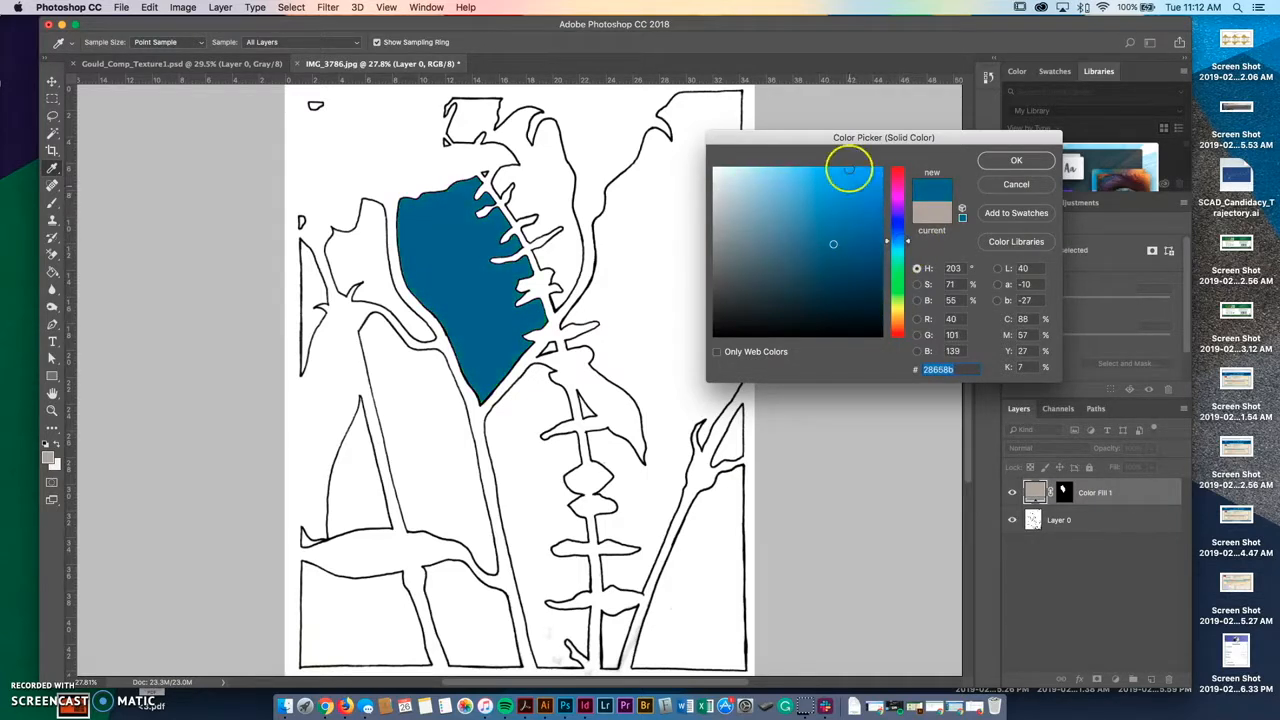
left_click(1018, 162)
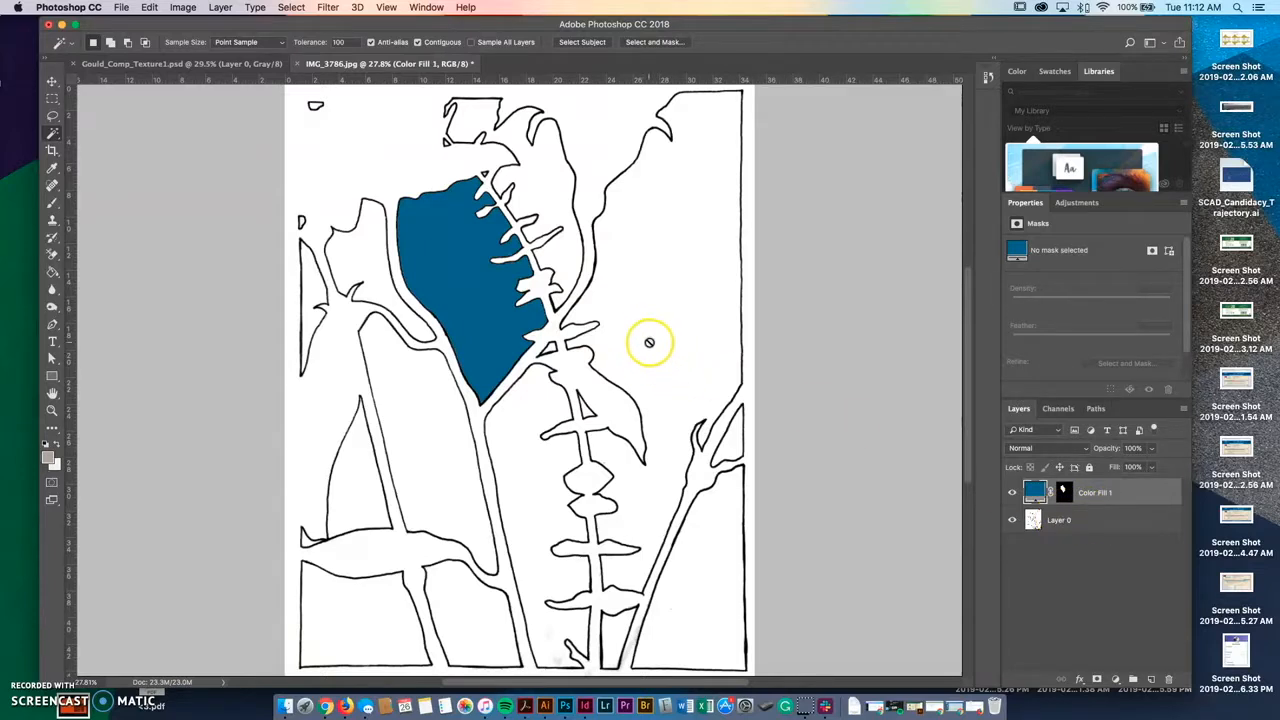
- Select the large area to the right of the central stem on Layer 0 and give it a light orange Solid Color fill layer, hex ebac51
left_click(1104, 520)
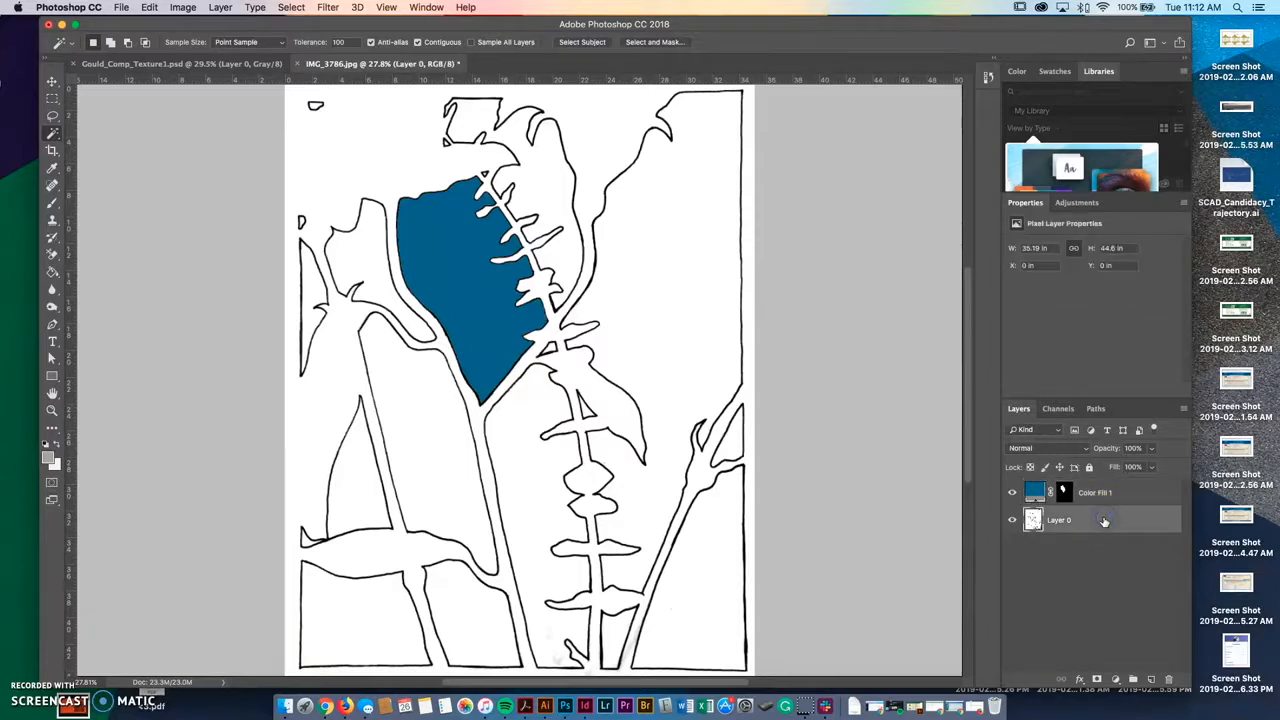
left_click(639, 290)
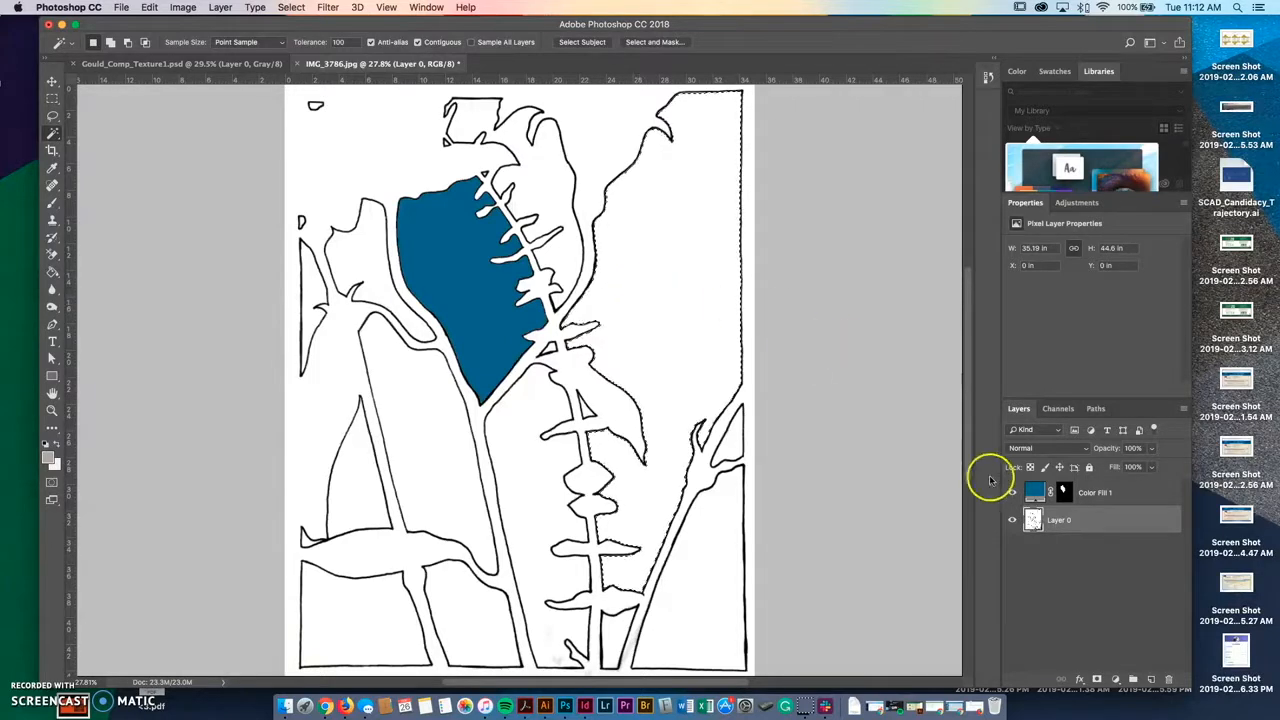
left_click(1115, 679)
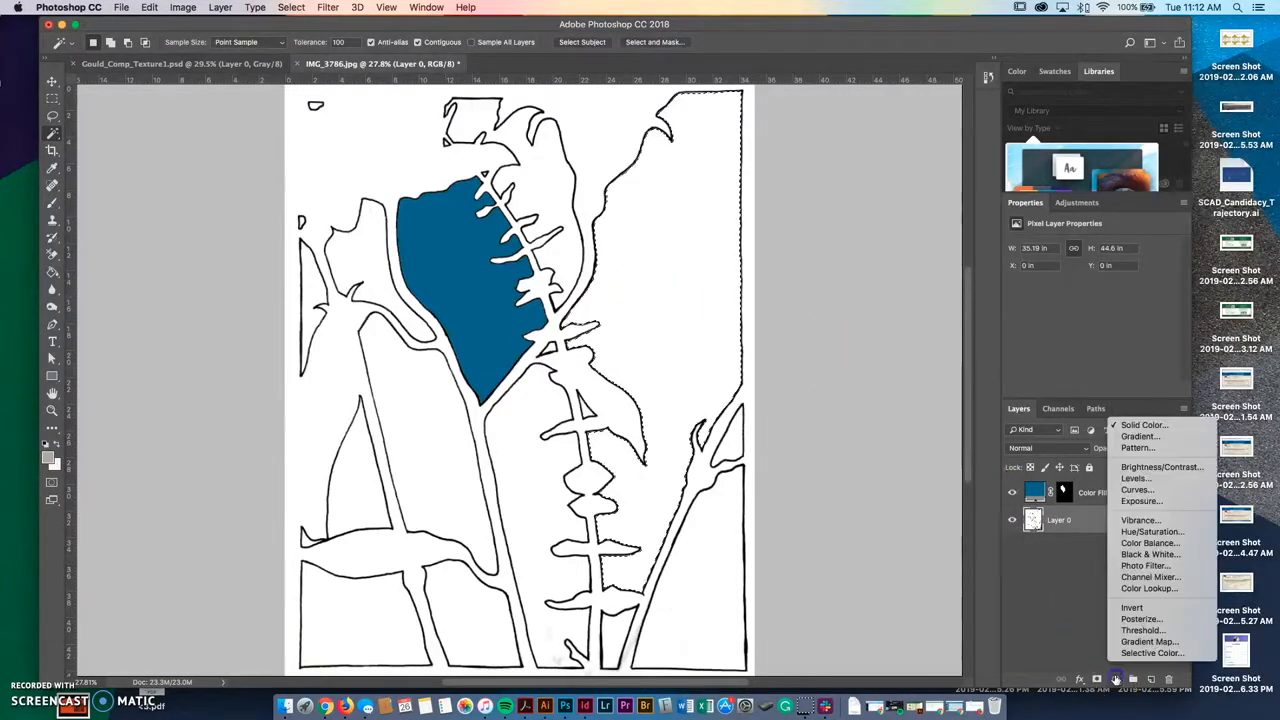
left_click(1141, 426)
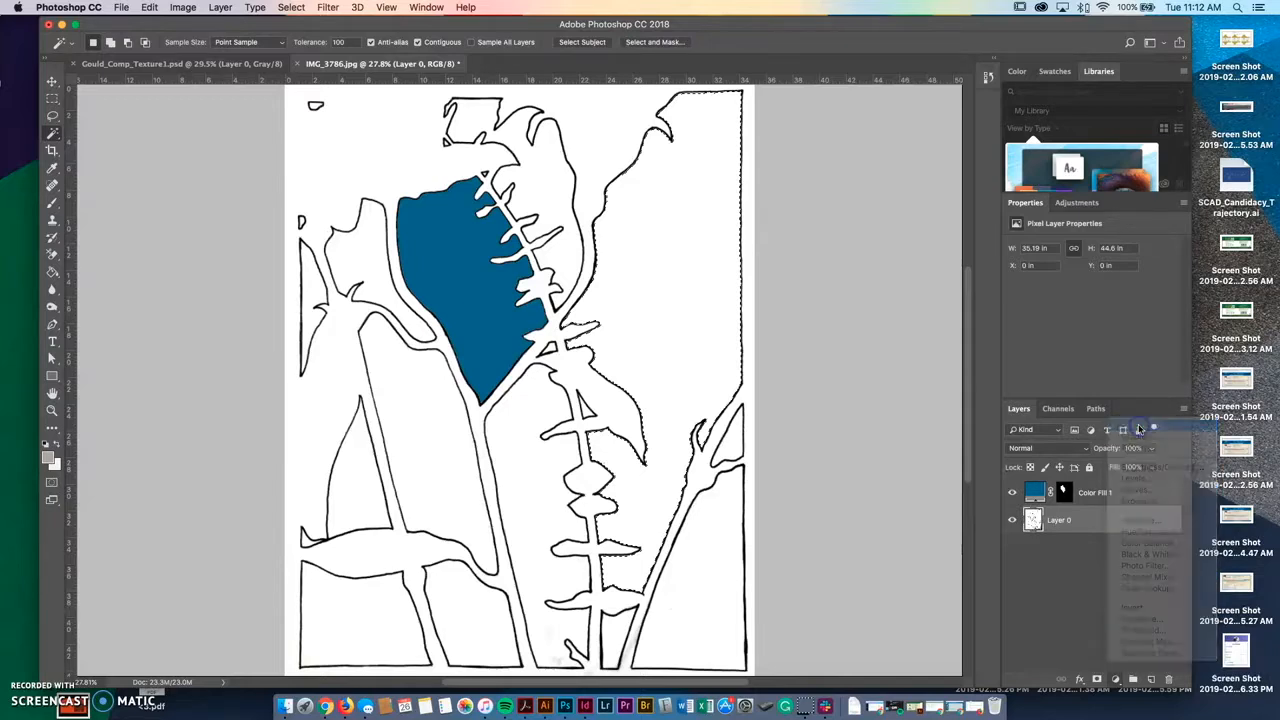
left_click(840, 219)
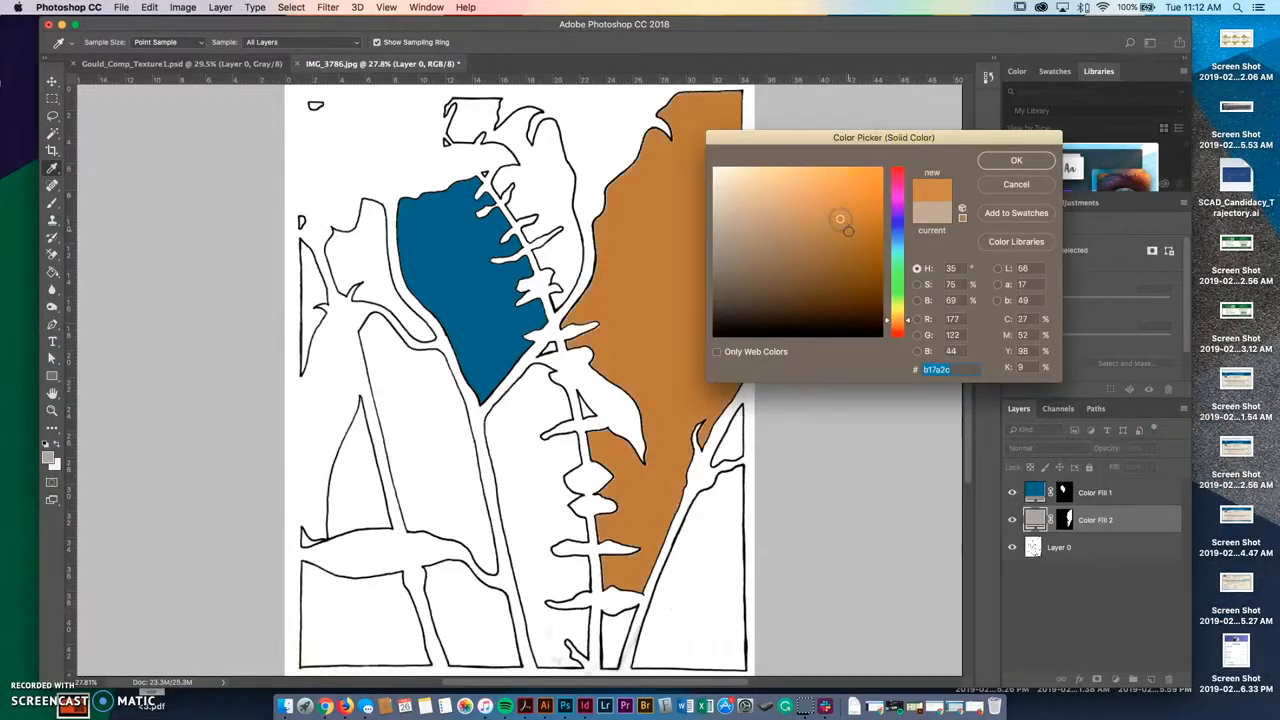
left_click_drag(829, 186, 823, 179)
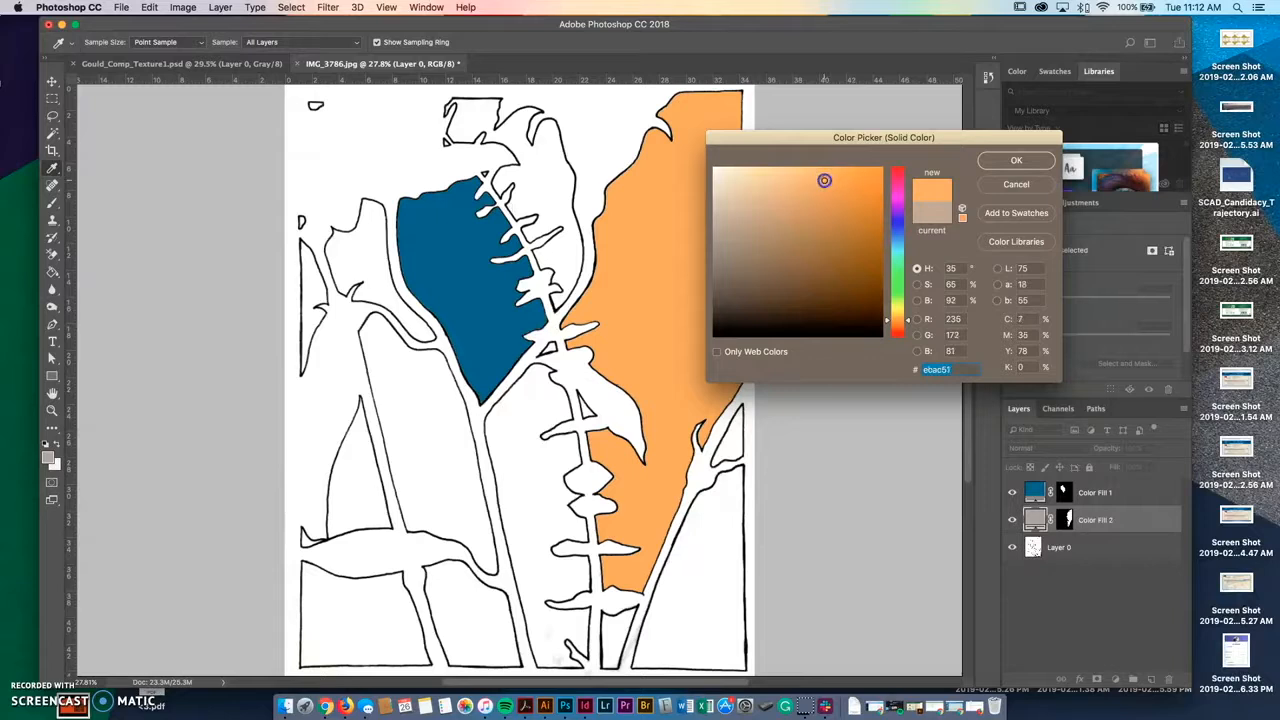
left_click(1022, 162)
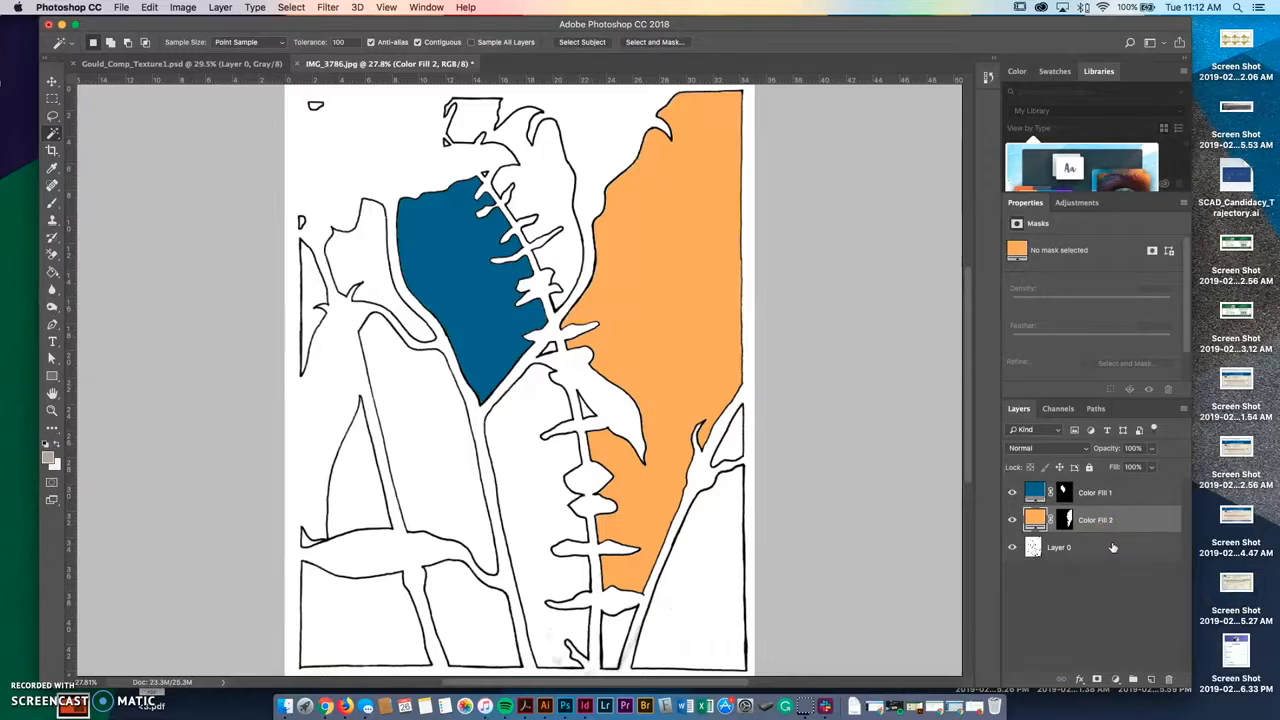
- Select the lower-middle area plus the small triangle above it on Layer 0, and add a red-orange Solid Color fill layer
left_click(1113, 547)
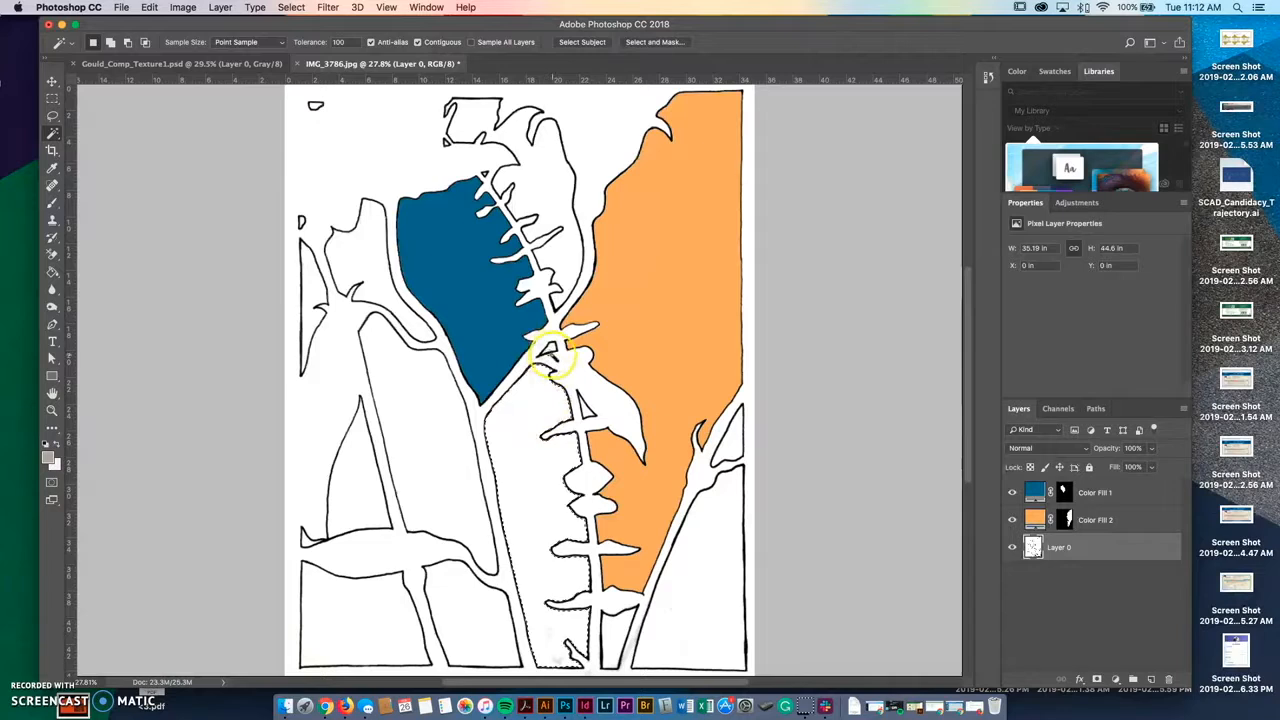
scroll(548, 340, "up", 2)
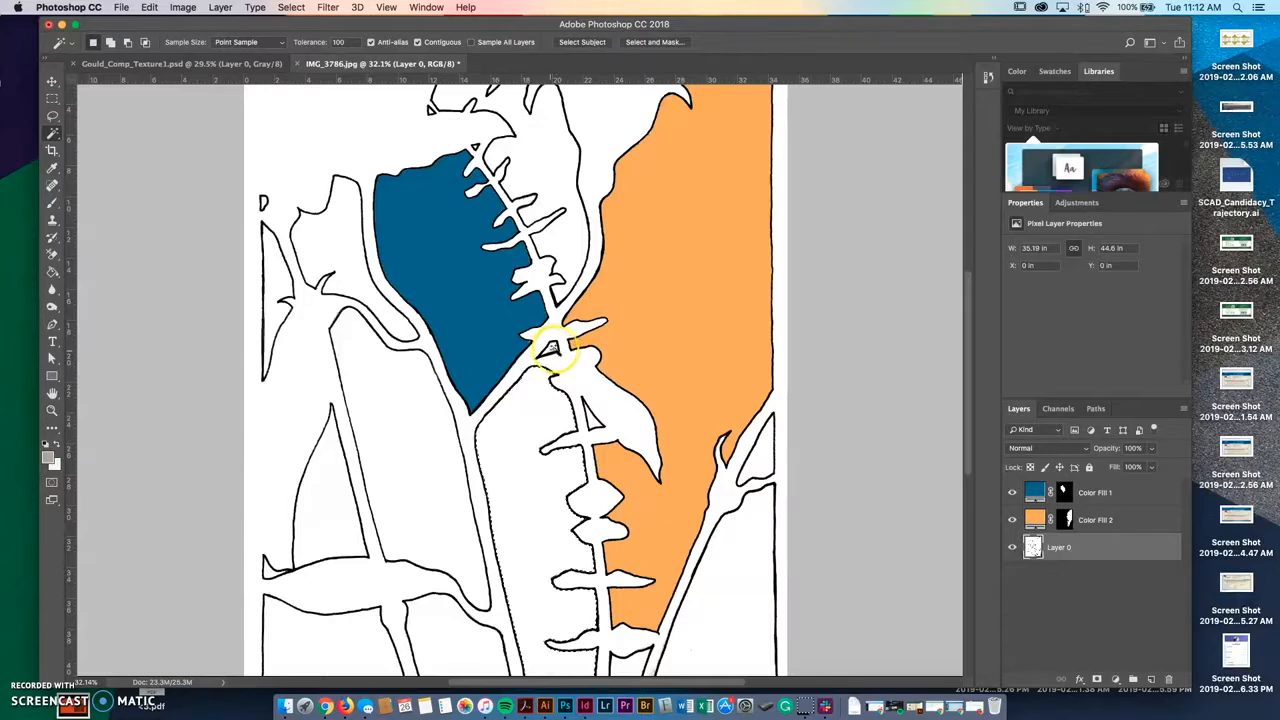
left_click(554, 347, "shift")
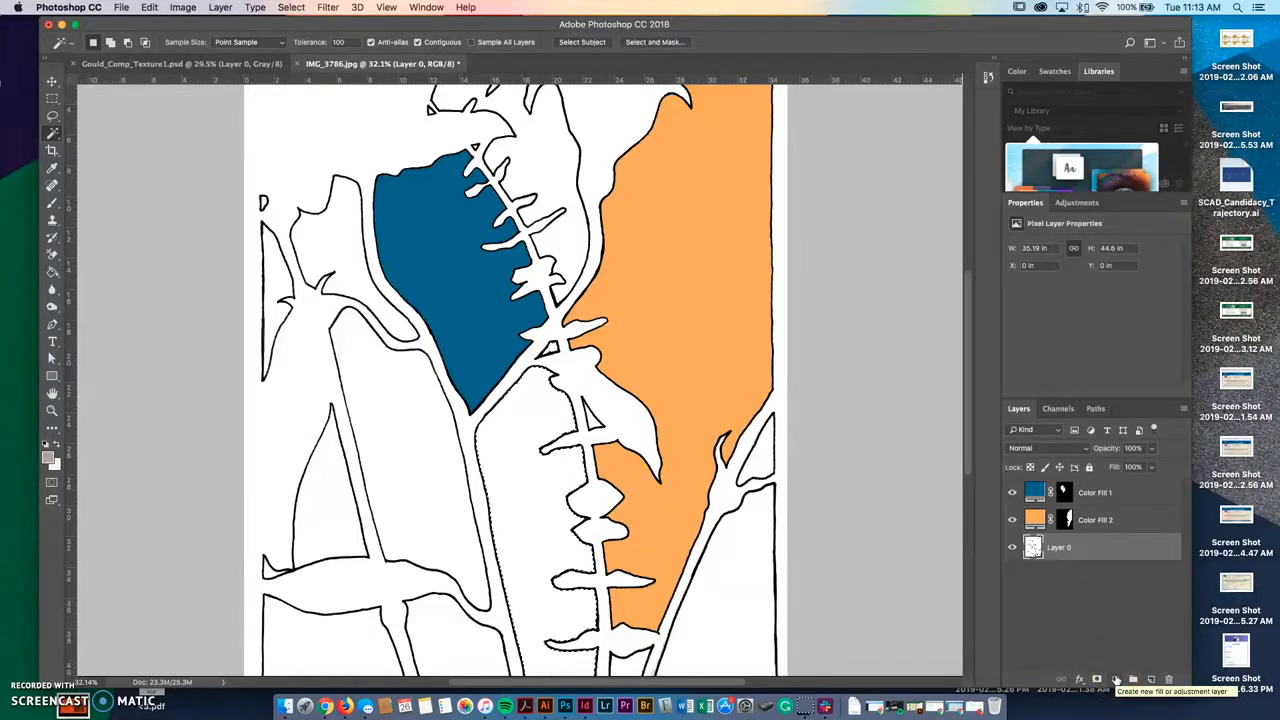
left_click(1117, 680)
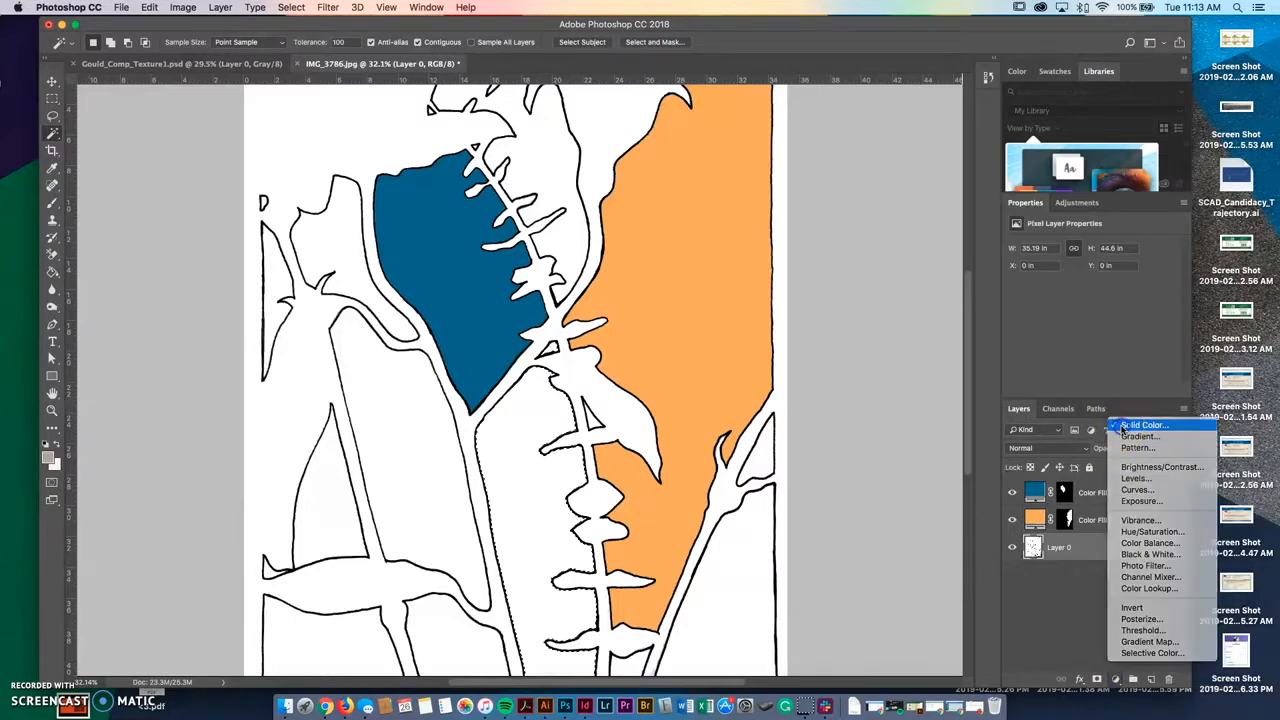
left_click(1155, 418)
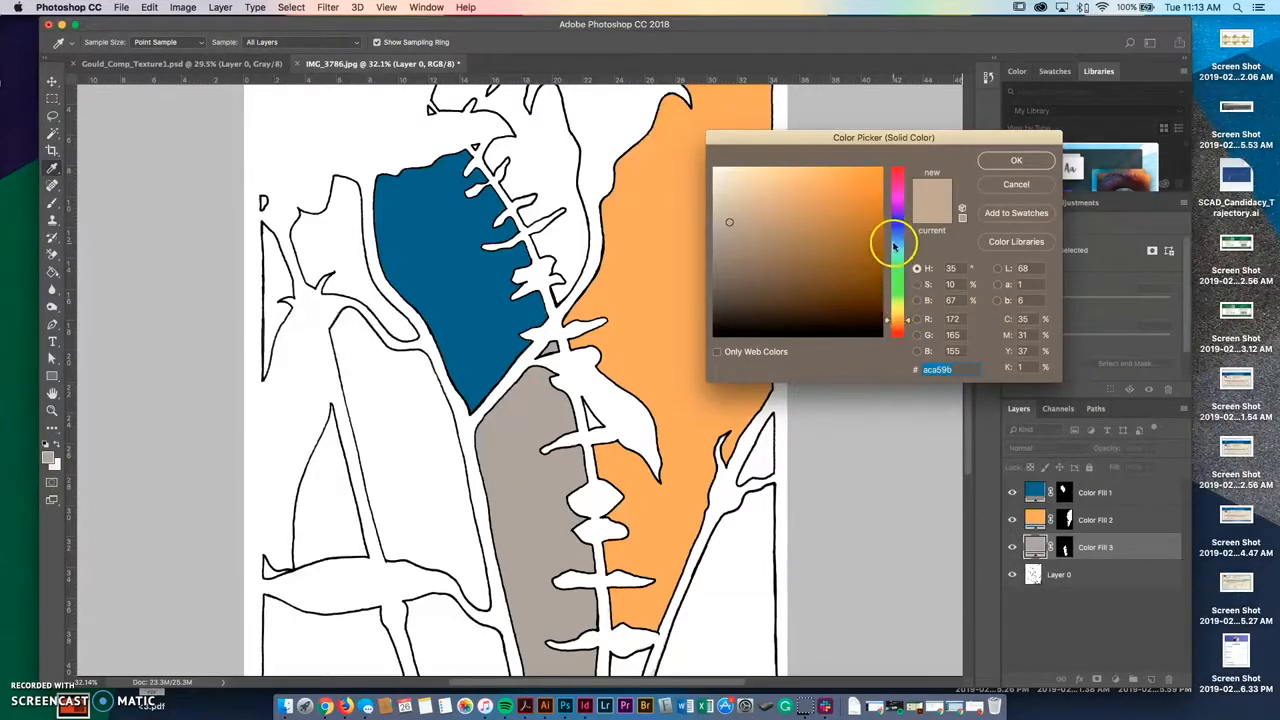
left_click(897, 330)
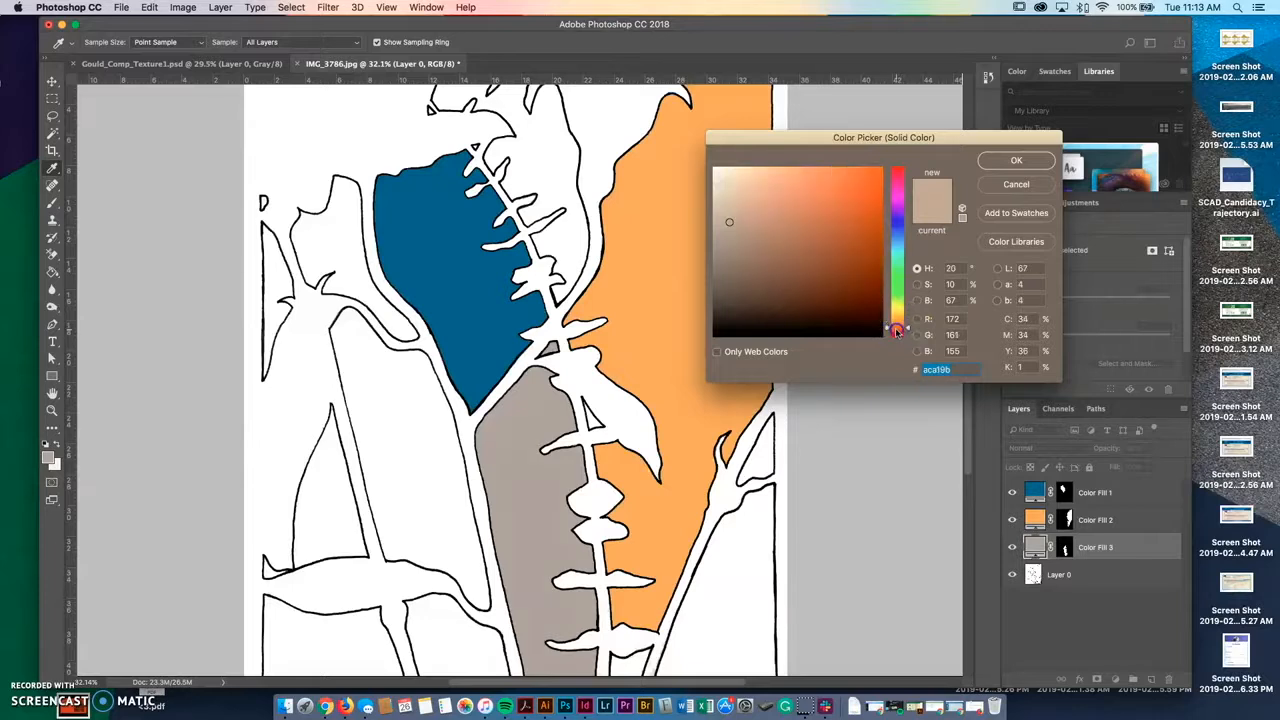
mouse_move(844, 212)
left_mouse_down()
mouse_move(846, 231)
mouse_move(845, 194)
left_mouse_up()
left_click(990, 162)
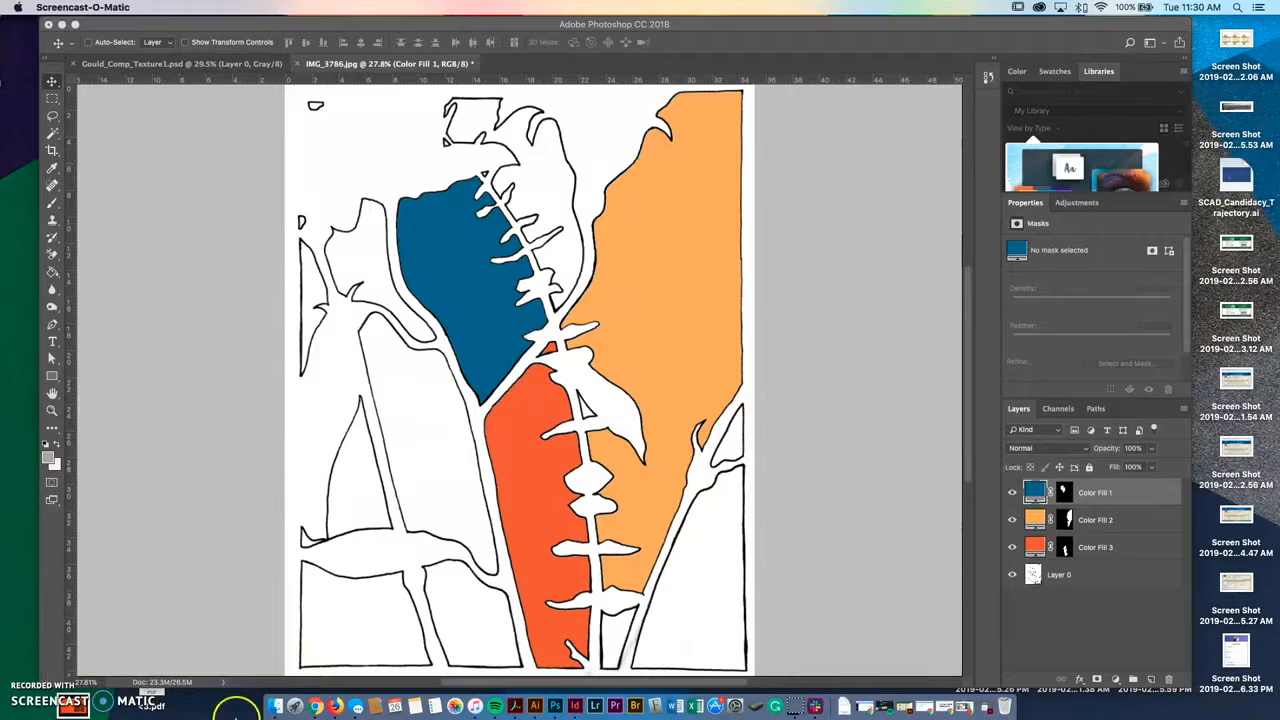
left_click(576, 707)
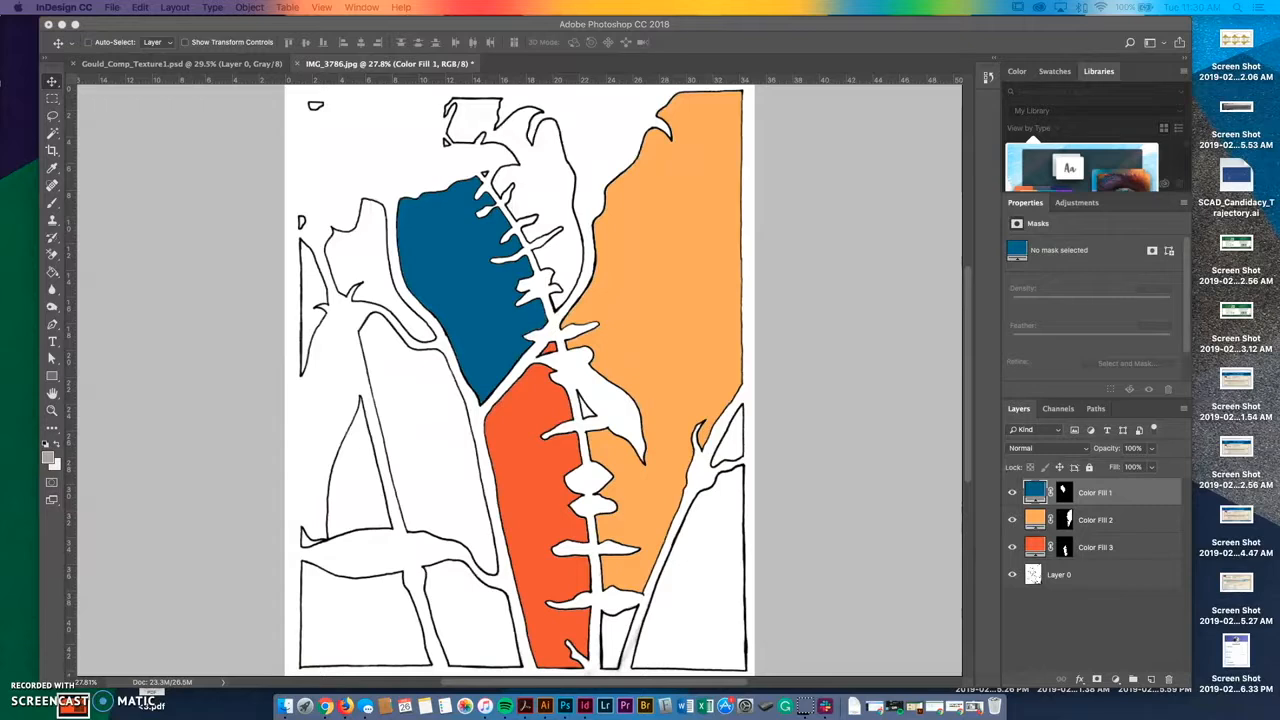
left_click(271, 158)
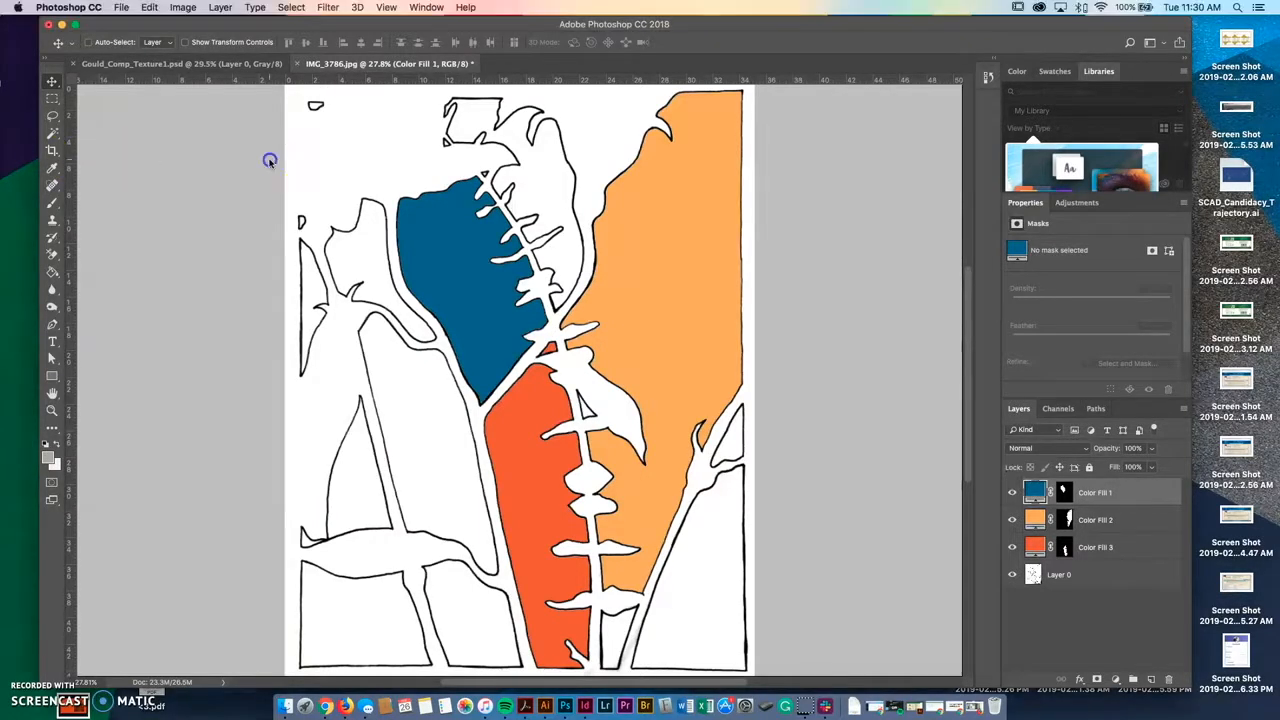
- Place the Comp_Texture1 texture sheet PSD as an embedded object above the color fills in the drawing
left_click(121, 8)
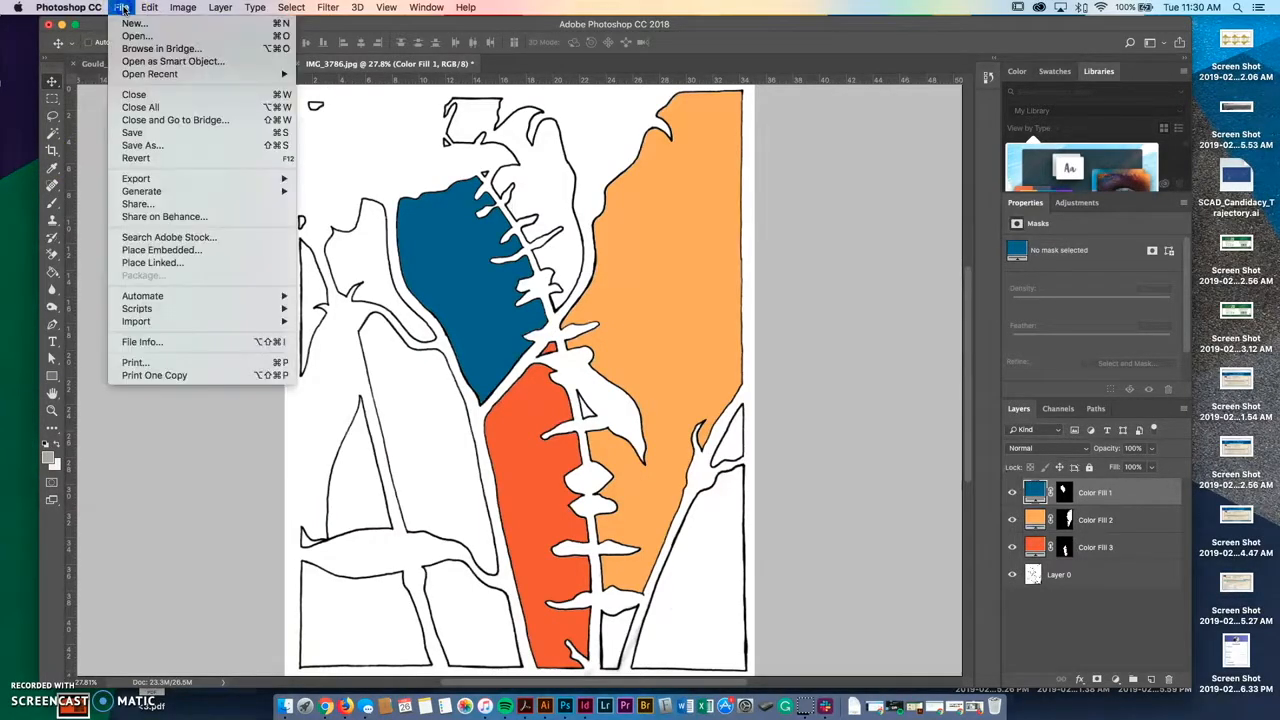
left_click(198, 251)
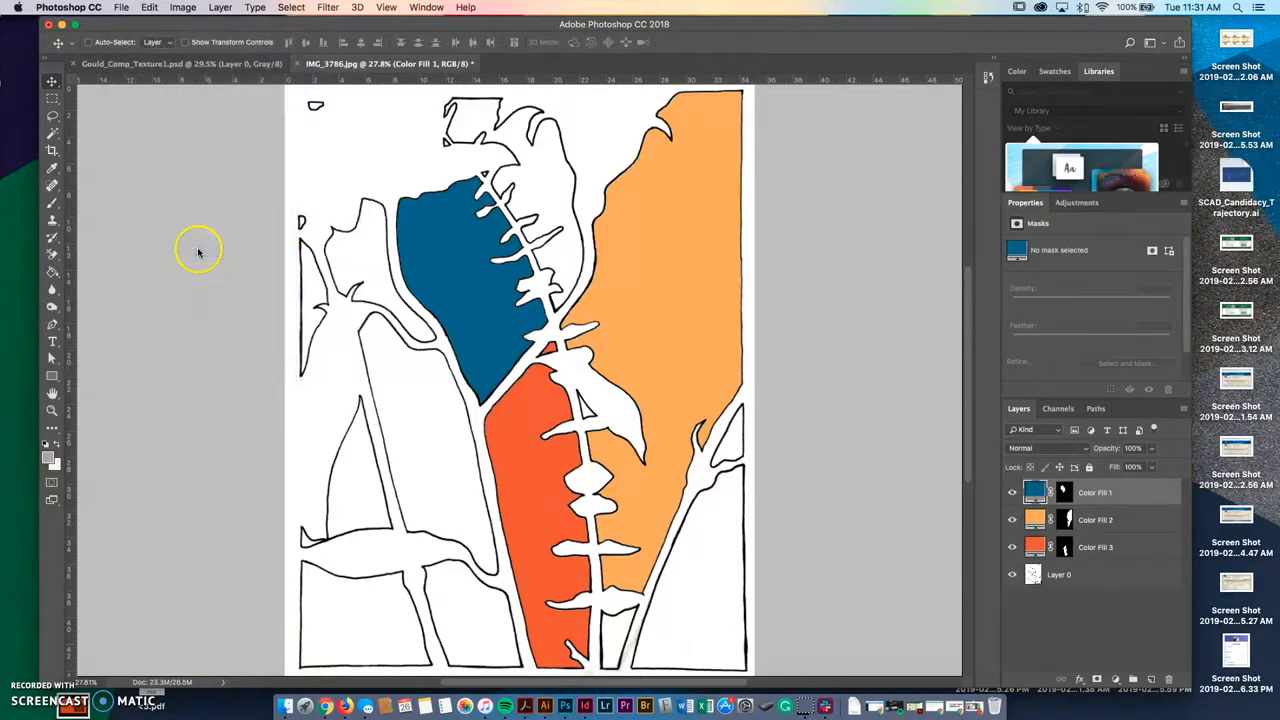
left_click(557, 162)
double_click(557, 162)
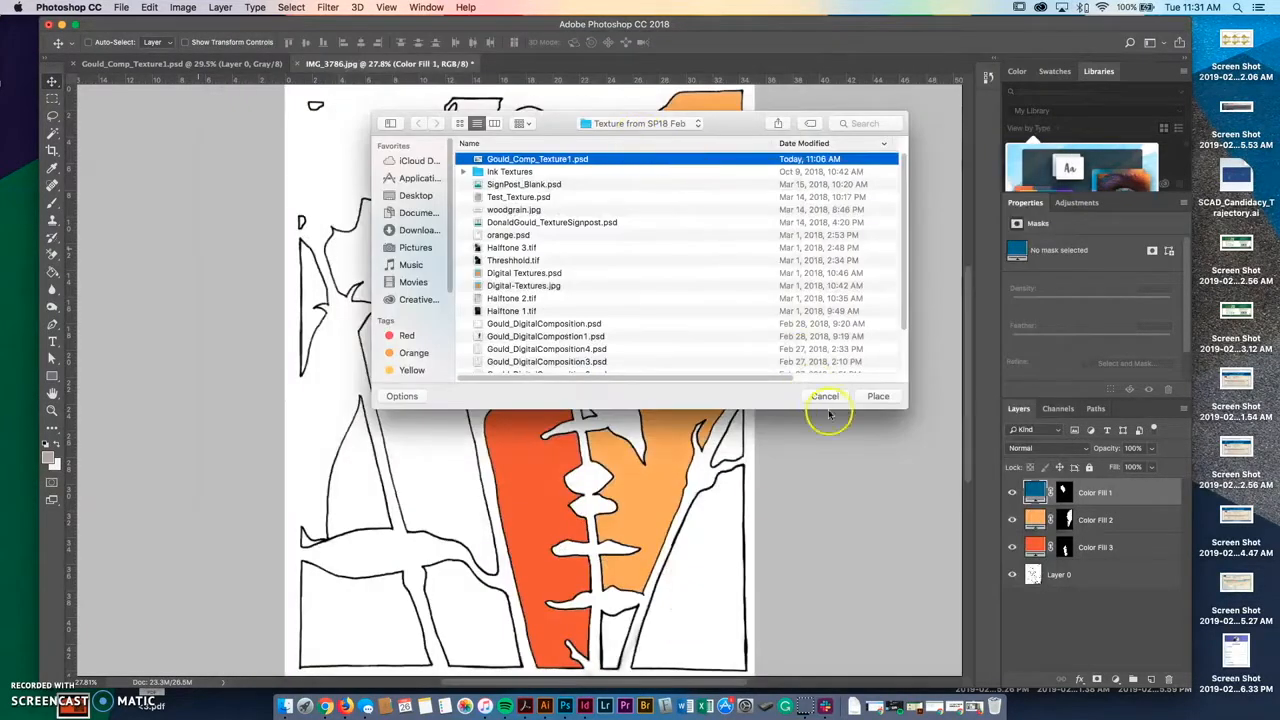
left_click(878, 396)
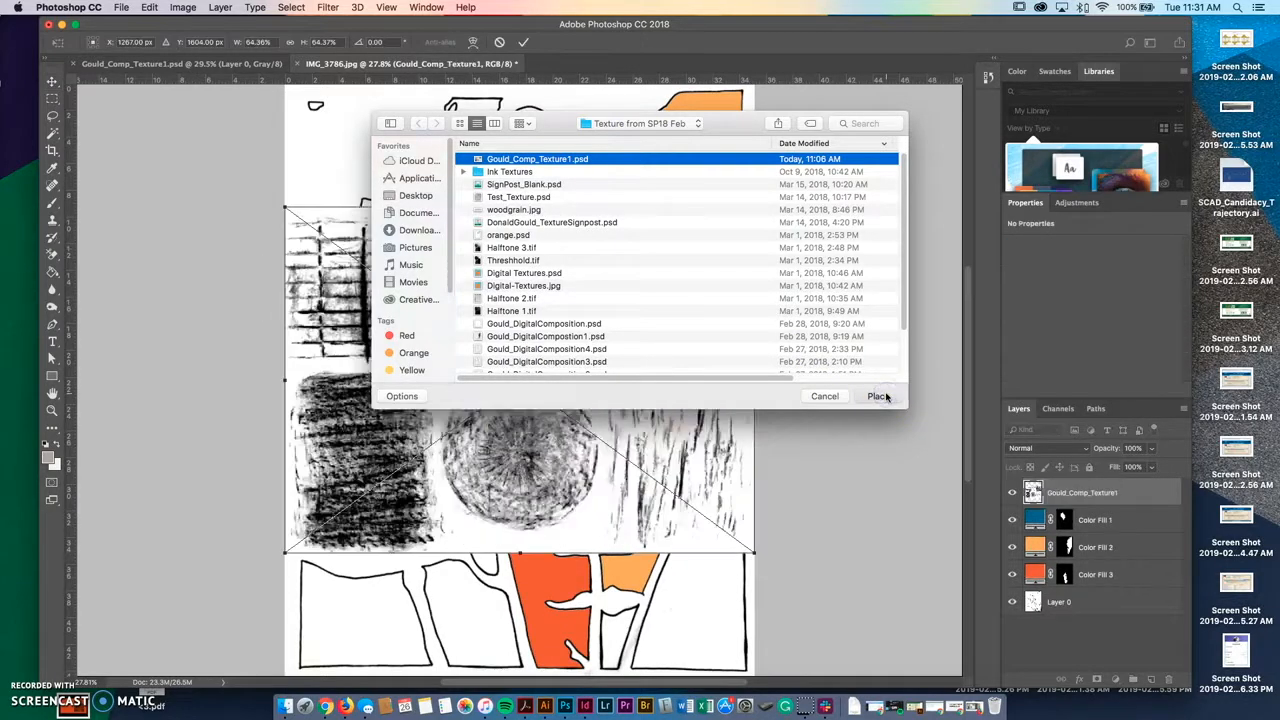
- Scale the placed texture sheet proportionally to about 129% so it overfills the canvas, commit it, and shift it slightly downward
scroll(682, 320, "down", 5)
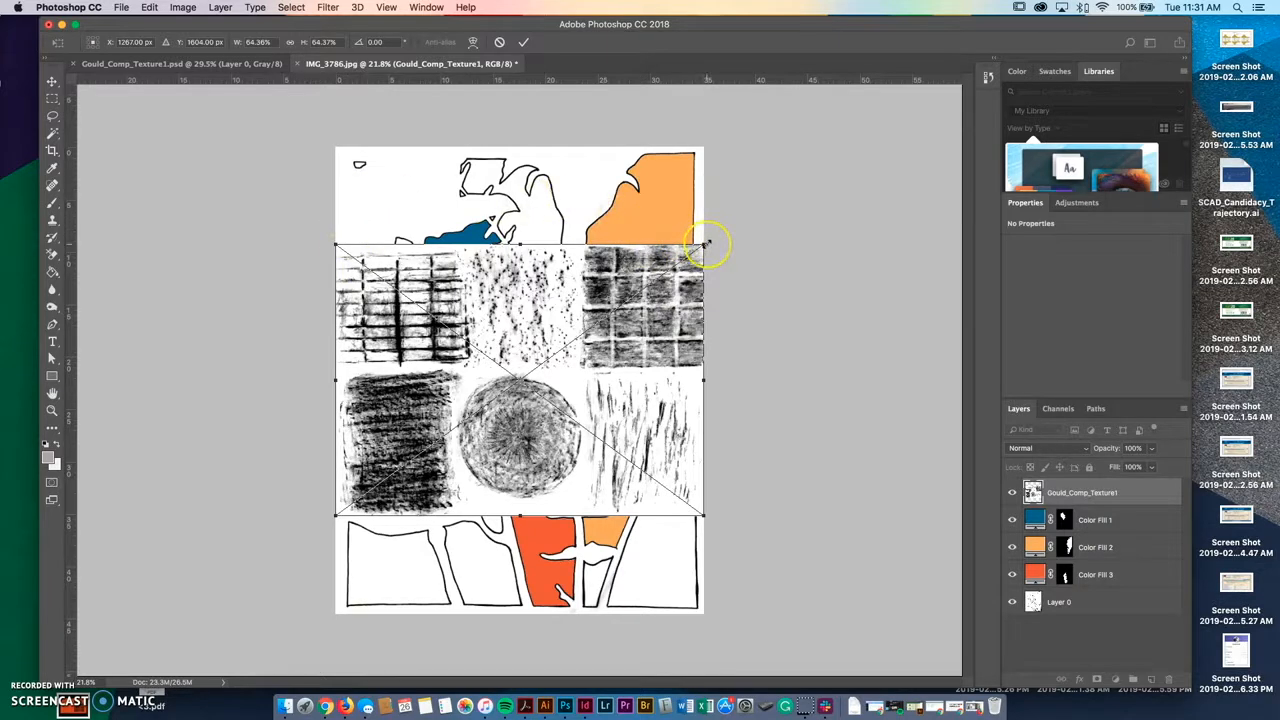
left_click_drag(706, 242, 918, 105)
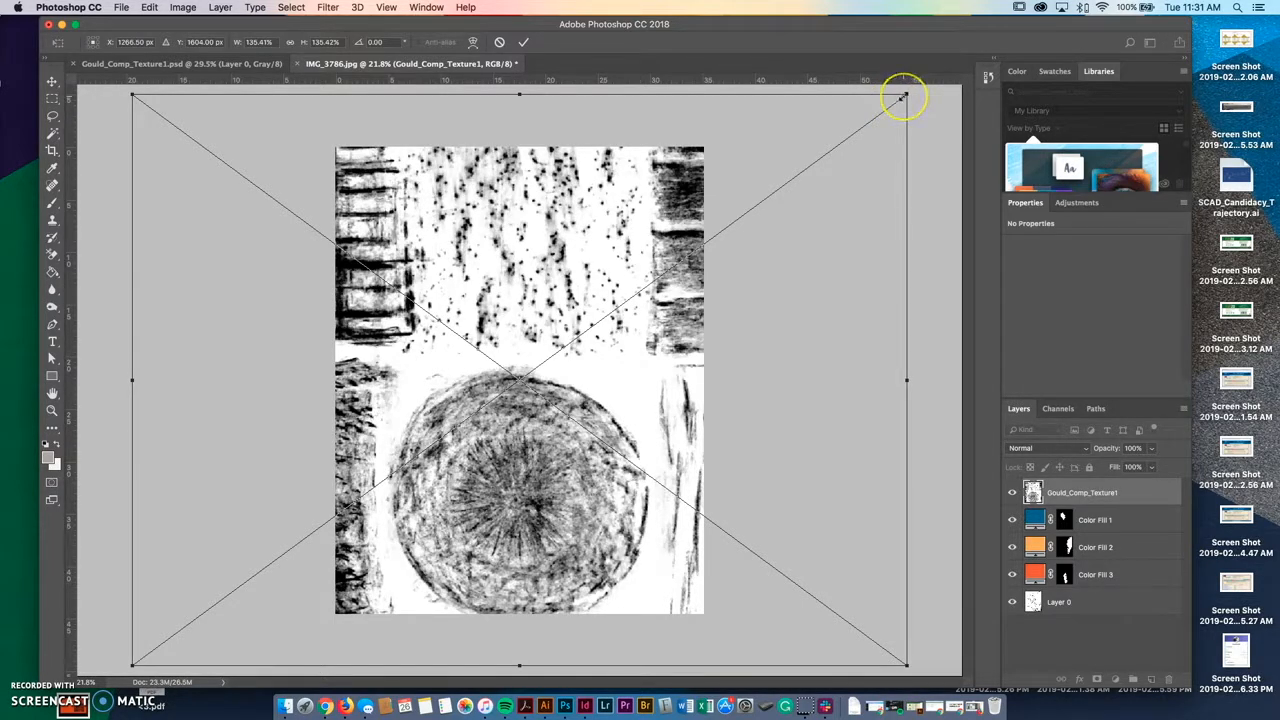
left_click_drag(903, 96, 897, 127)
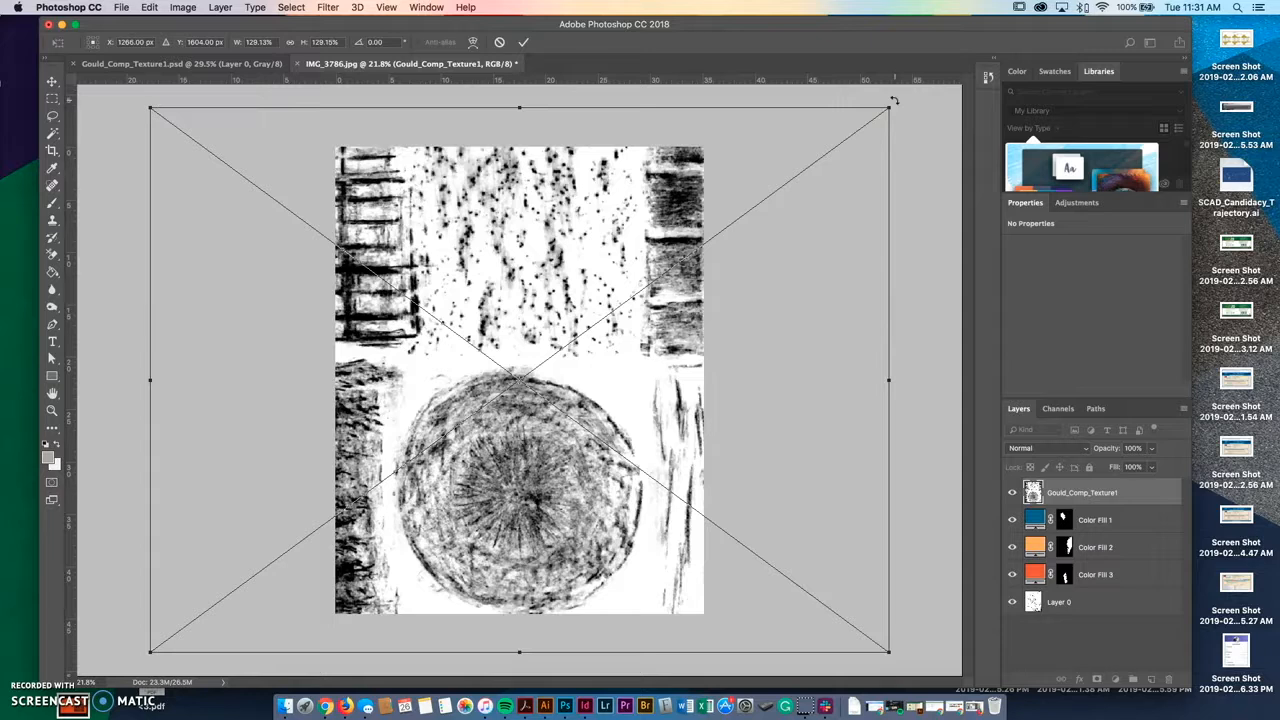
key("Return")
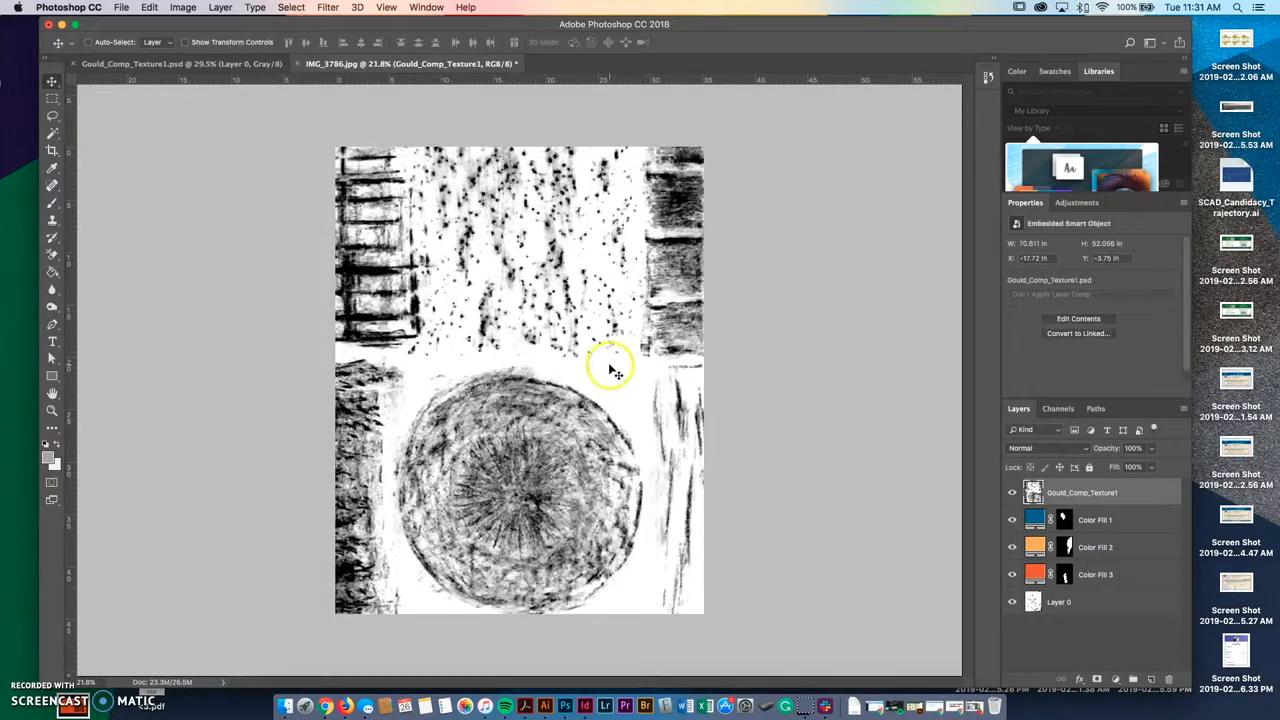
mouse_move(595, 330)
left_mouse_down()
mouse_move(592, 384)
mouse_move(587, 329)
left_mouse_up()
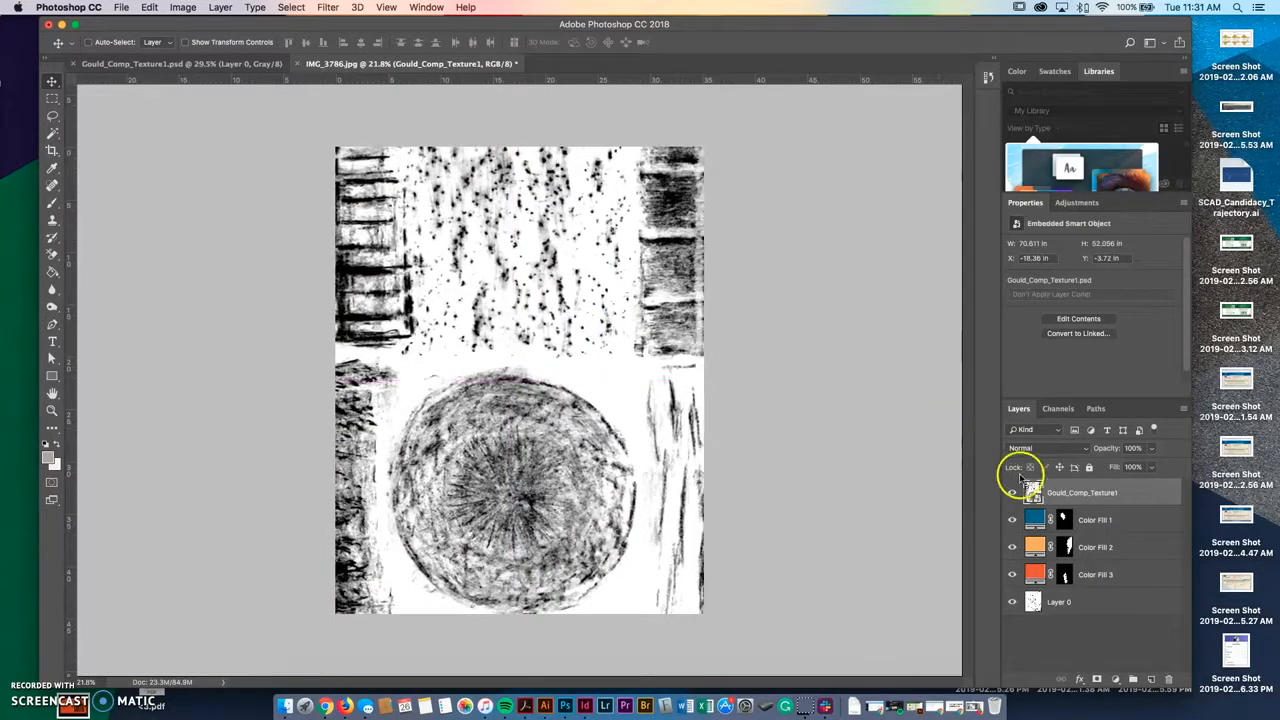
left_click_drag(518, 259, 530, 265)
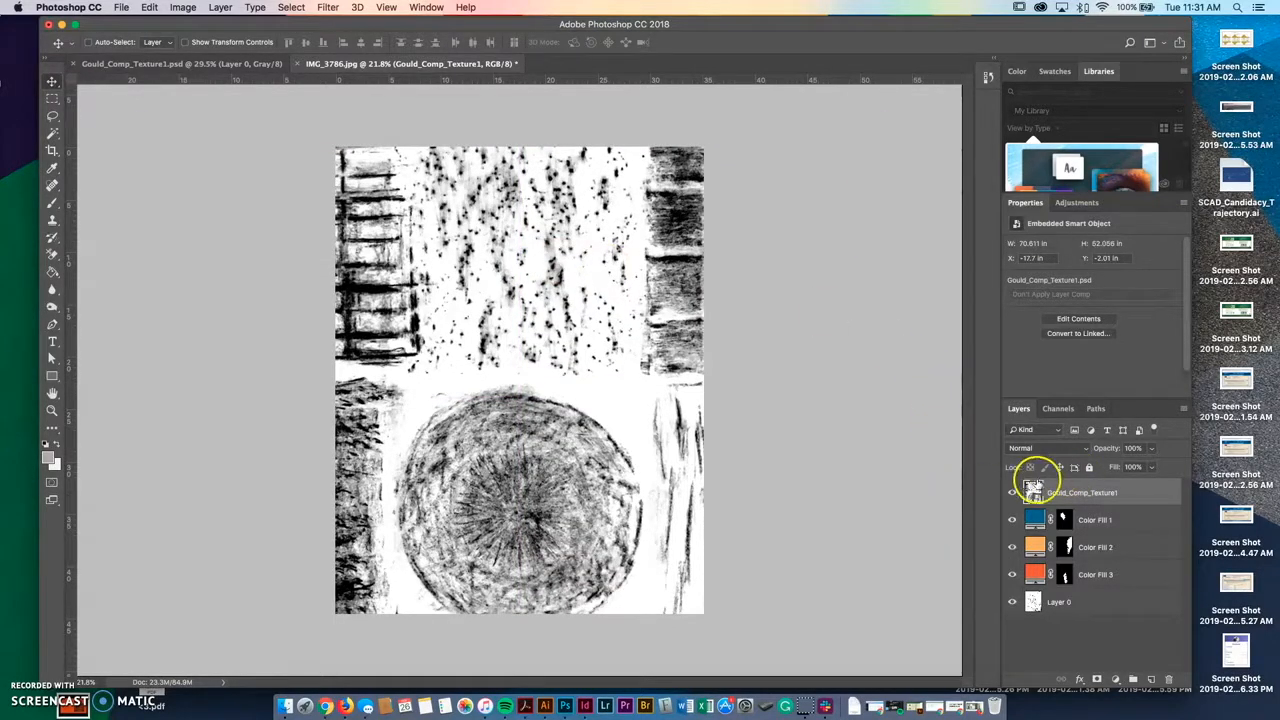
- Hide the texture layer, checking the blue fill layer and the texture by toggling their visibility, and leave only the texture hidden
left_click(1011, 492)
left_click(1012, 520)
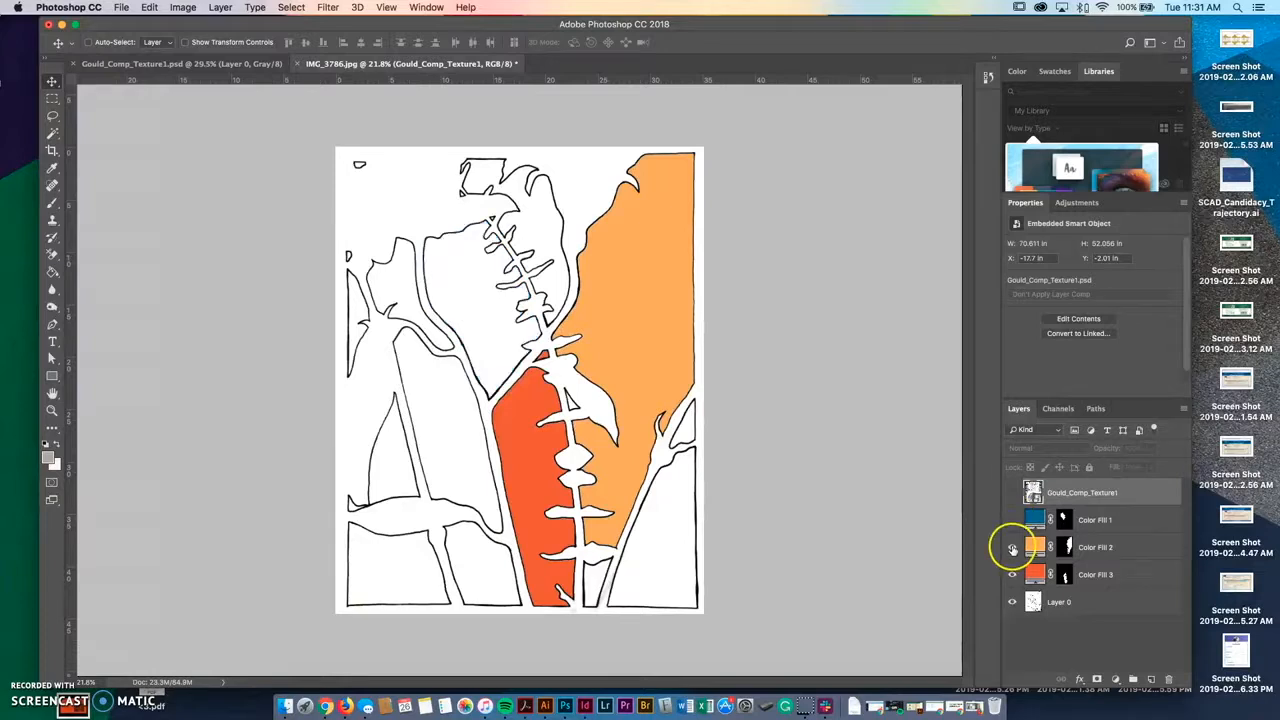
left_click(1012, 520)
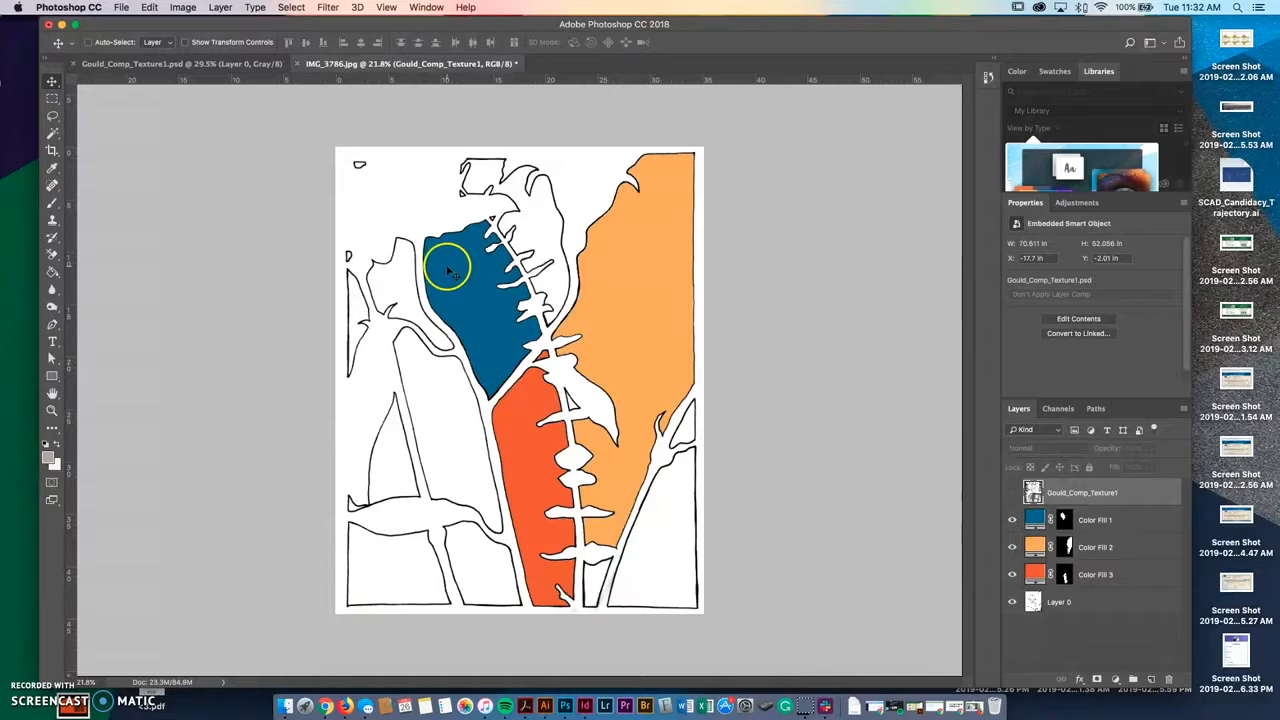
left_click(1012, 494)
left_click(1012, 494)
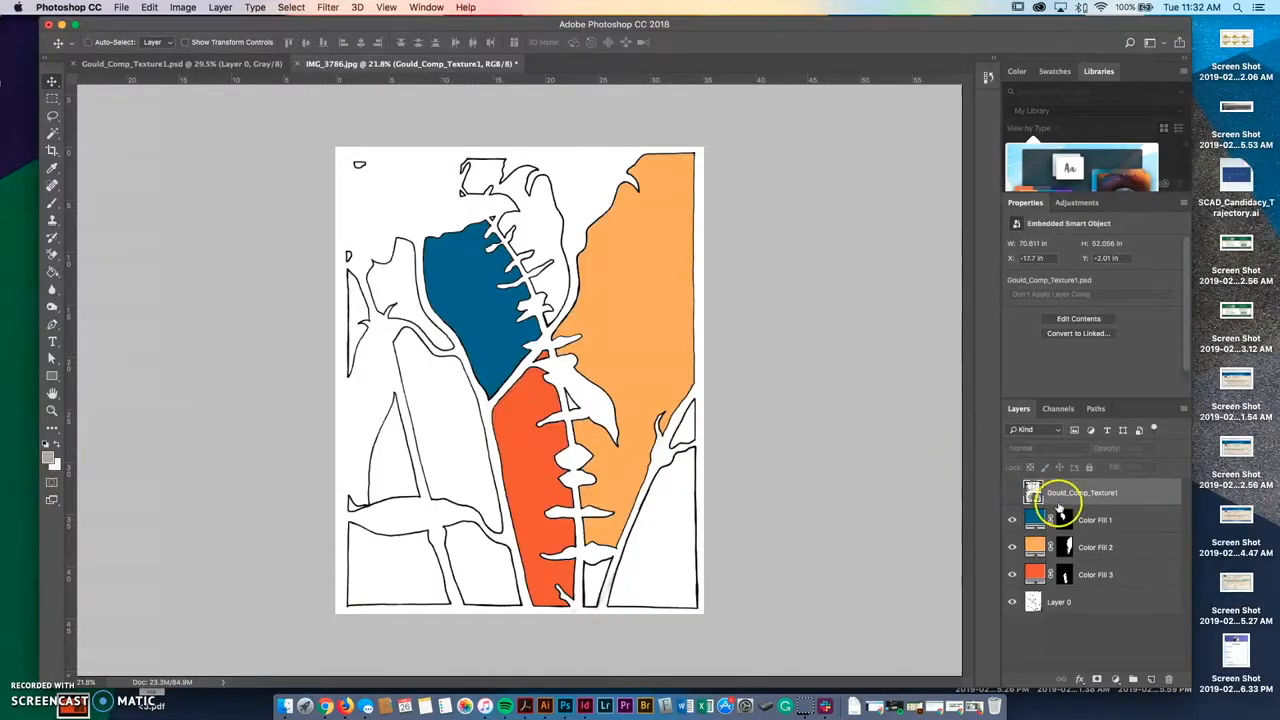
- Show the texture layer and mask it to the blue area, using a Magic Wand selection of that area made on Layer 0
left_click(1107, 606)
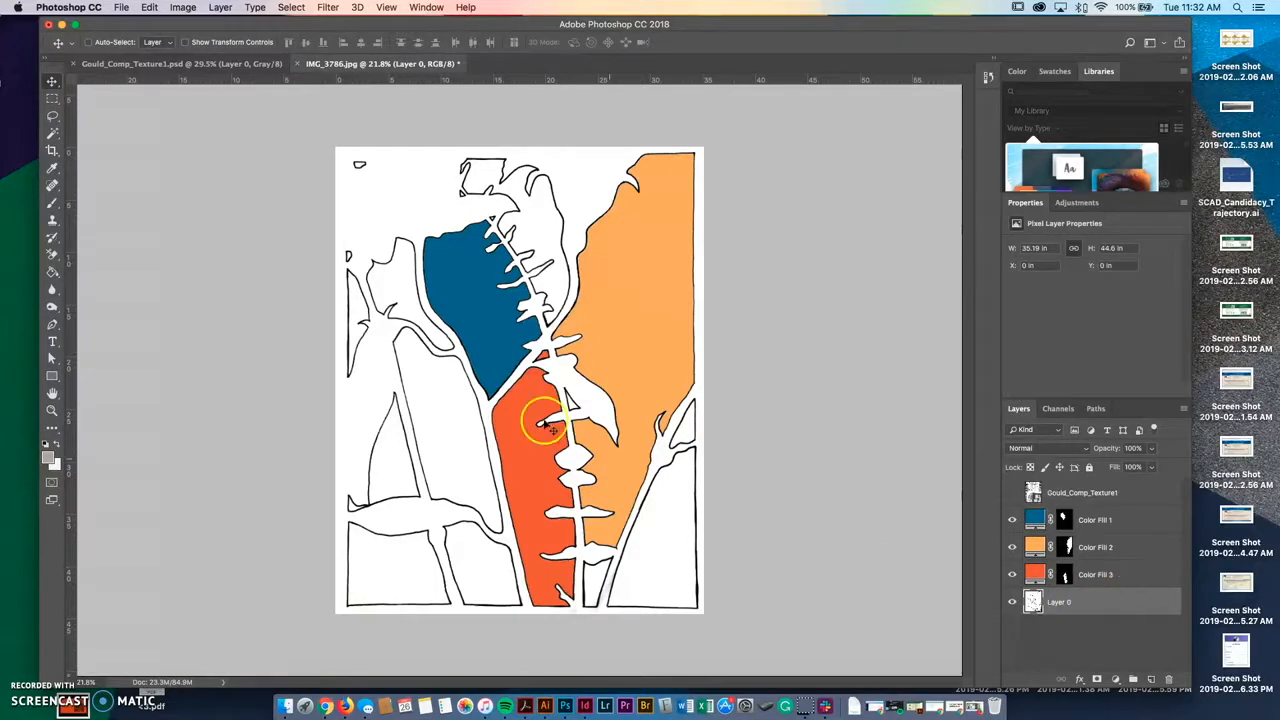
left_click(52, 133)
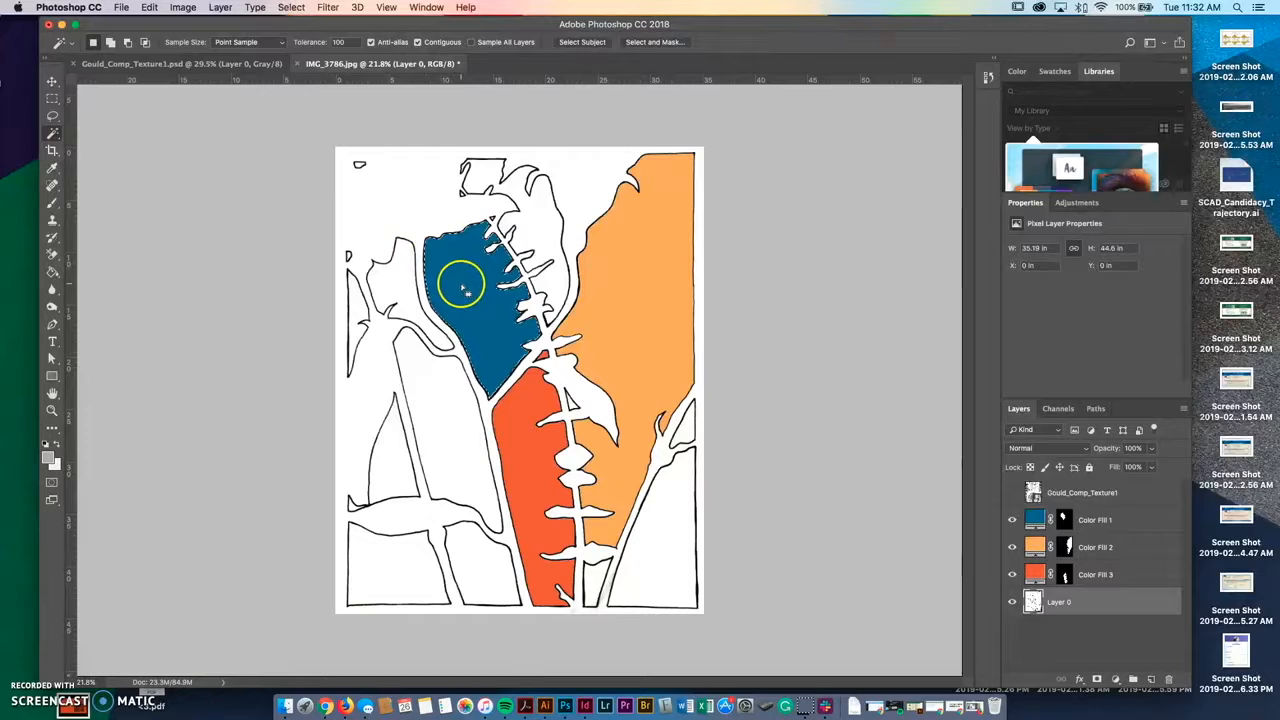
left_click(1012, 492)
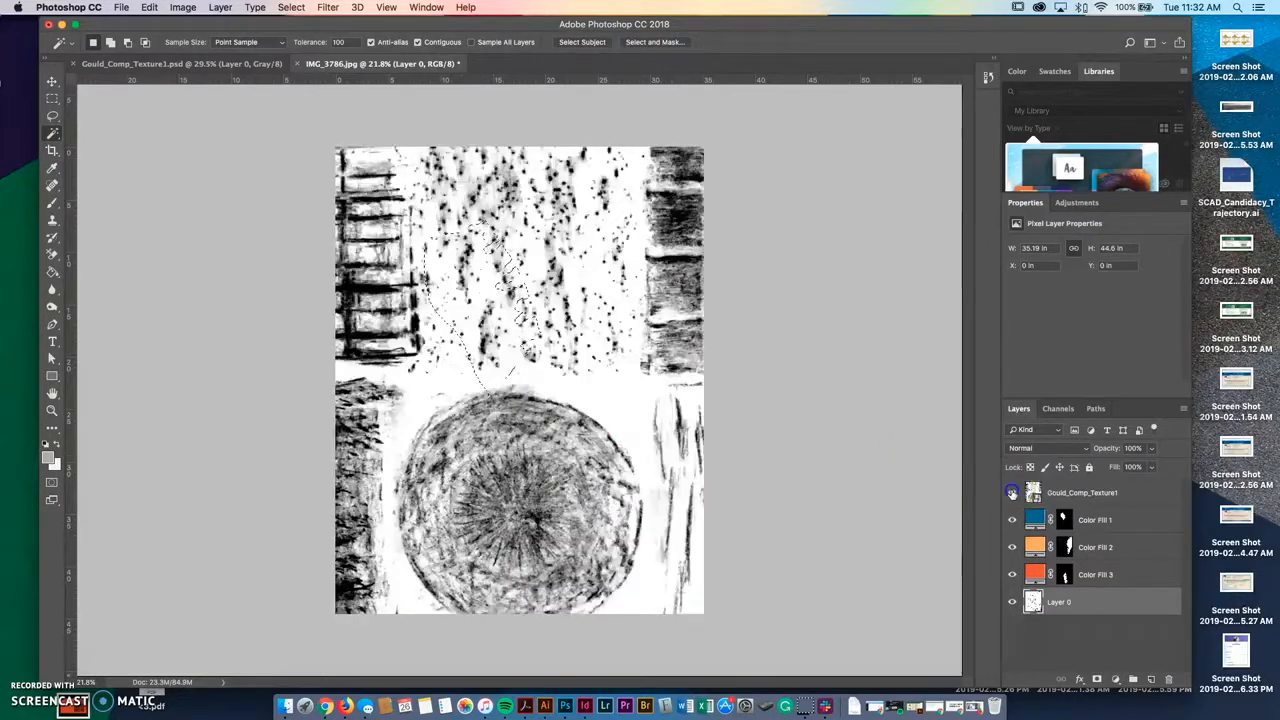
left_click(1130, 492)
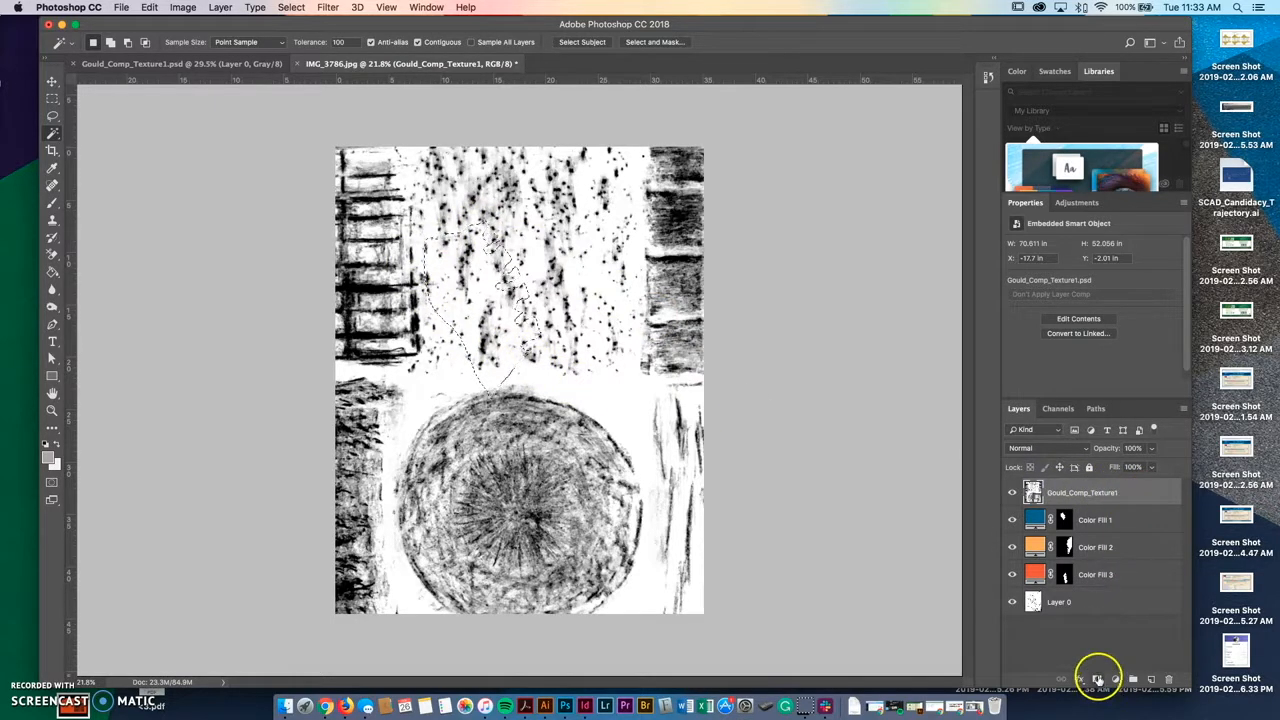
left_click(1097, 679)
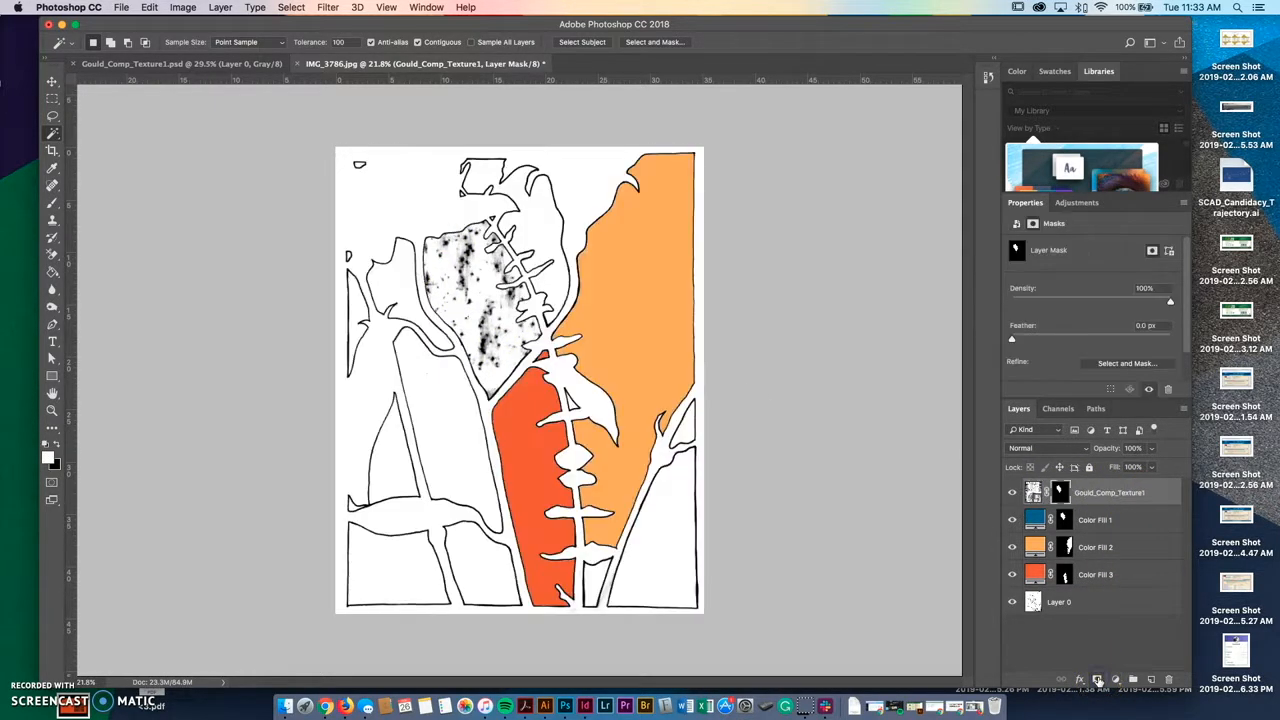
left_click(528, 390)
- Try the Darken, Multiply, Color Burn and Lighten blend modes on the masked texture layer
left_click(1066, 450)
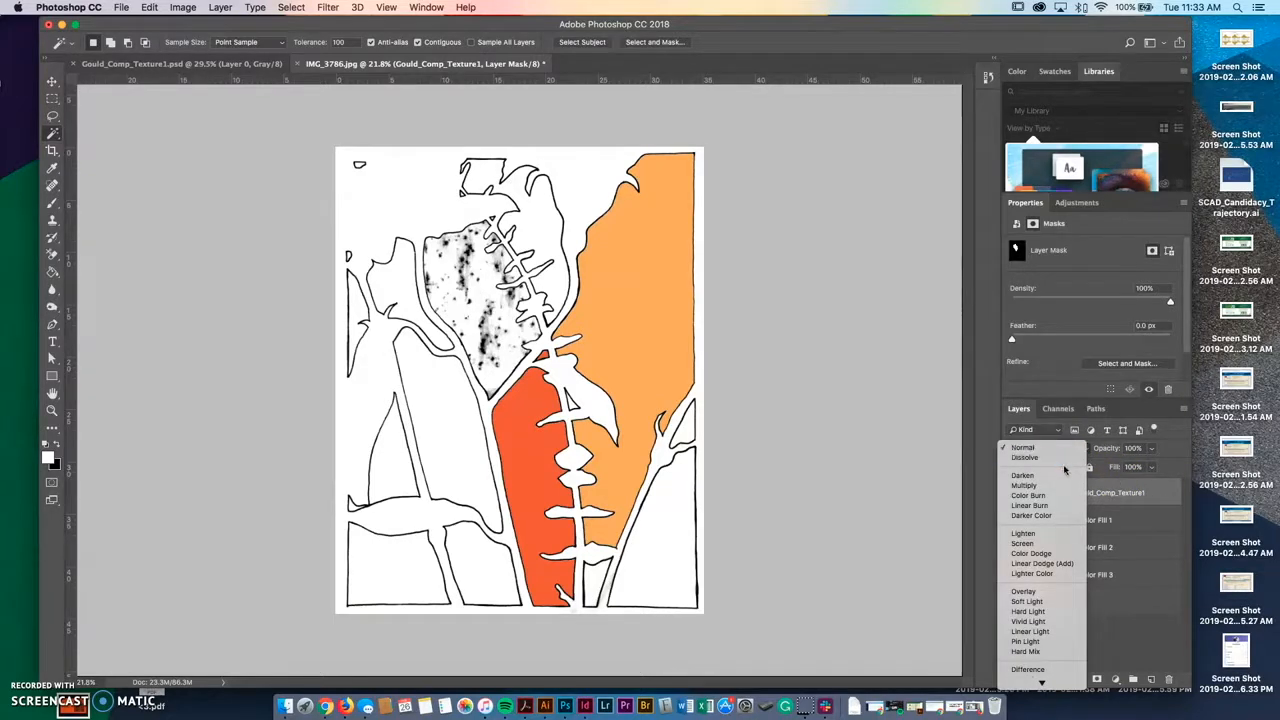
left_click(1060, 476)
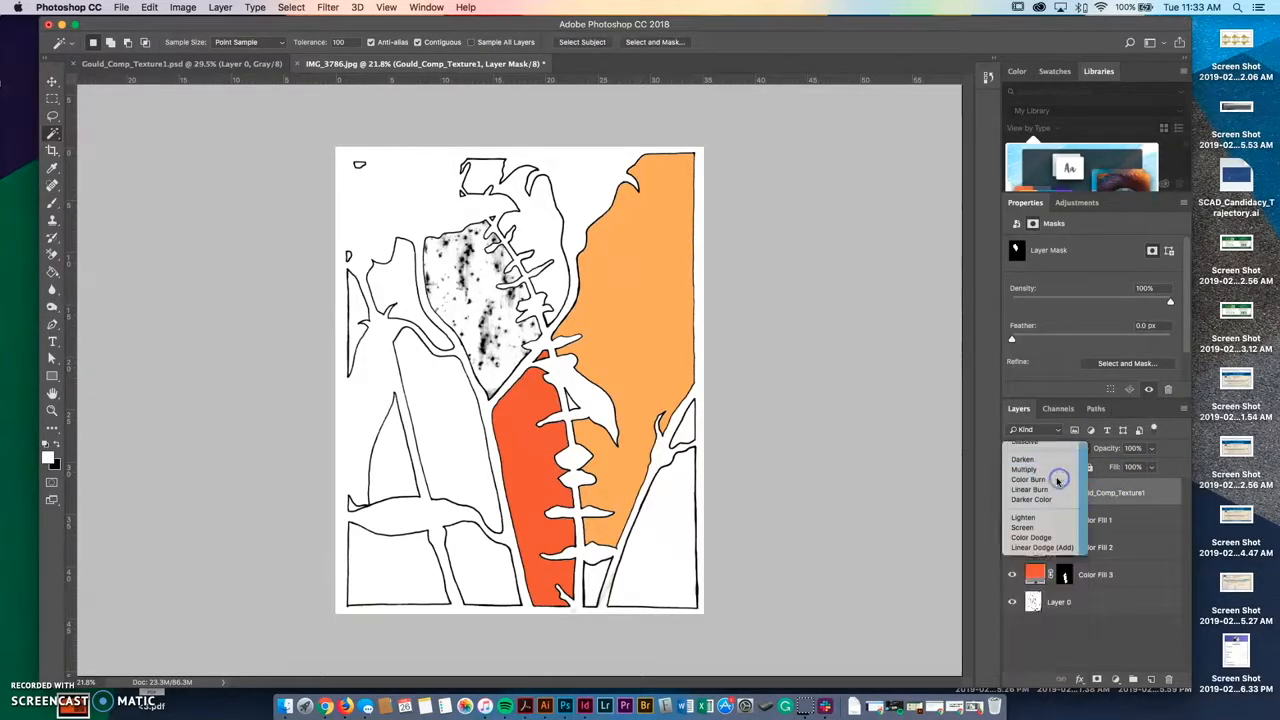
left_click(1061, 447)
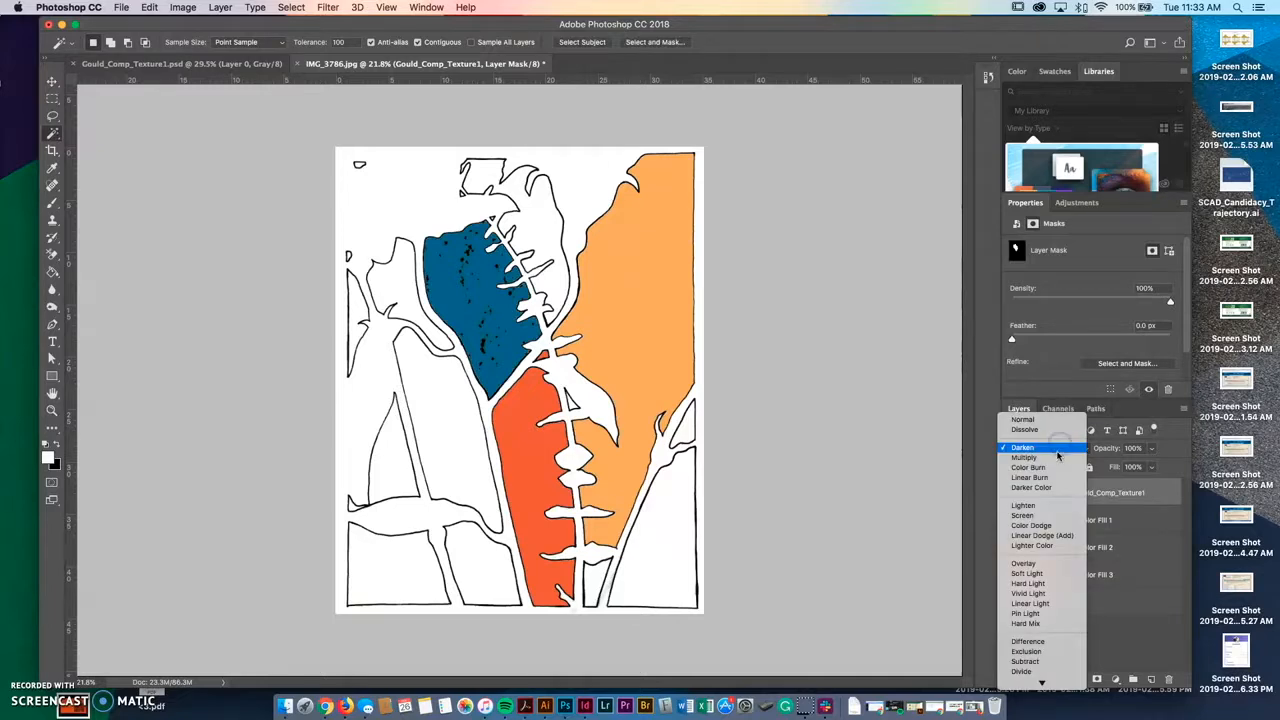
left_click(1057, 457)
left_click(1058, 450)
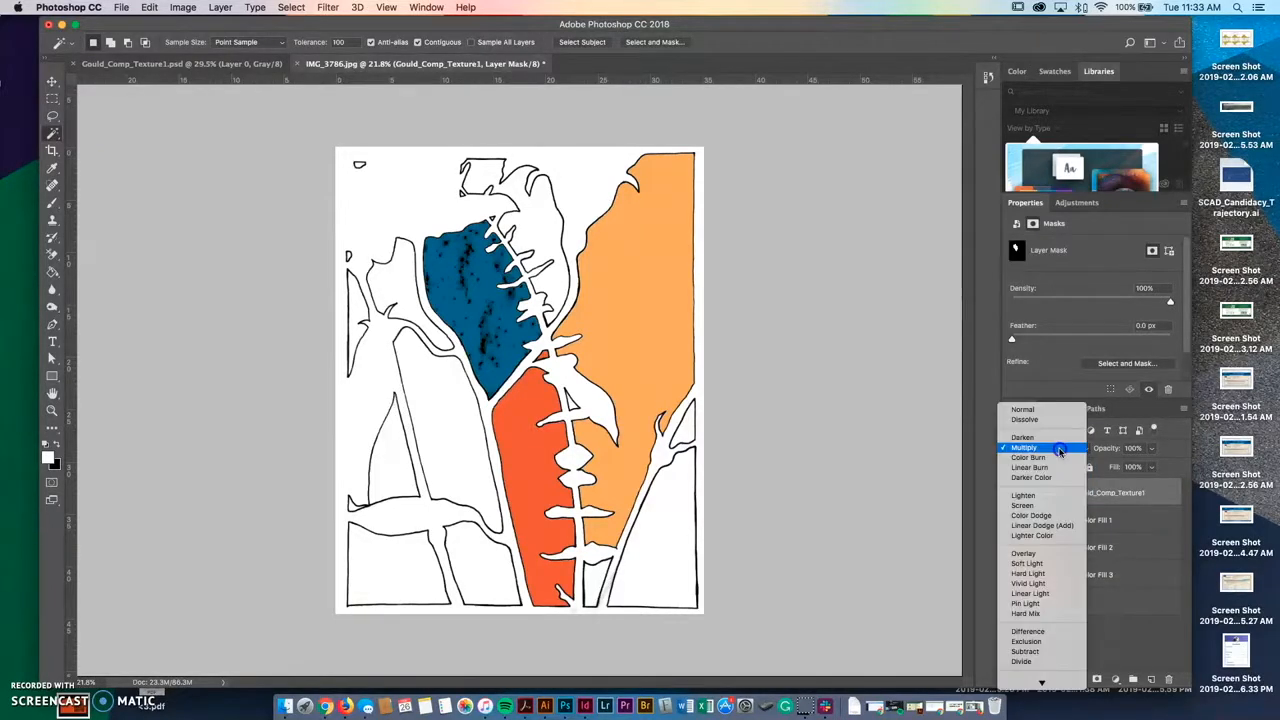
left_click(1059, 457)
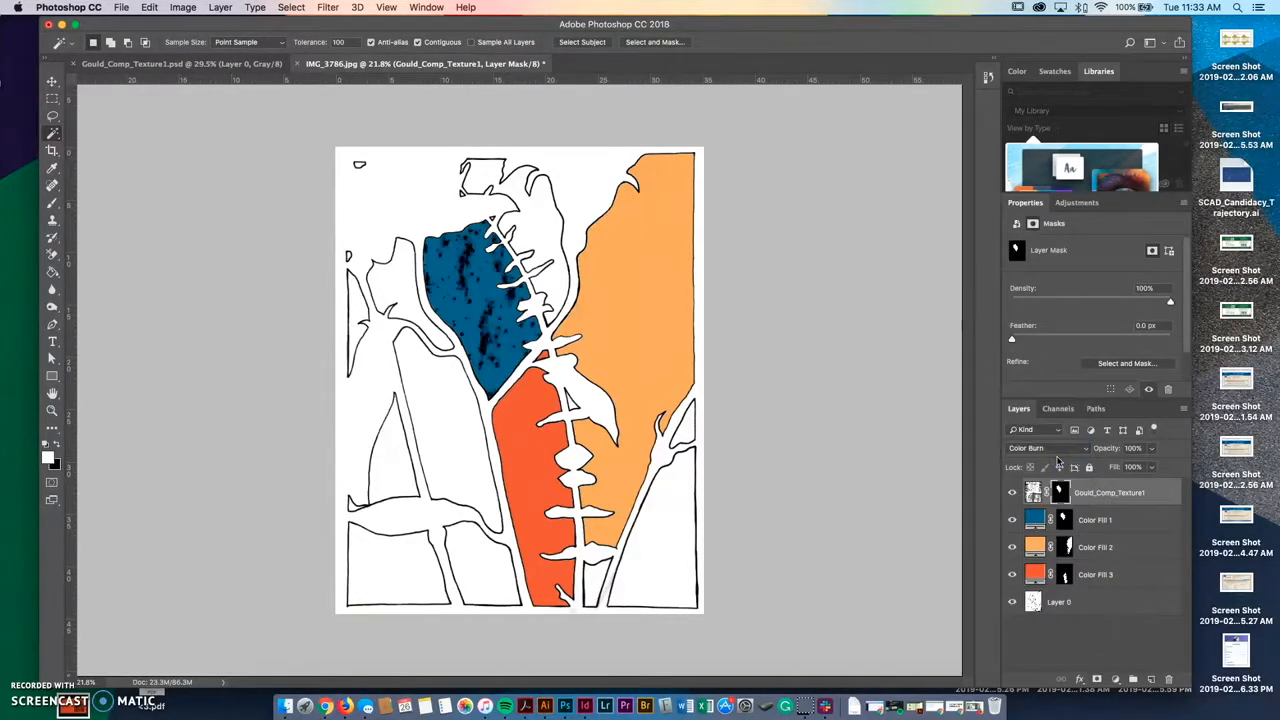
left_click(1058, 456)
left_click(1048, 490)
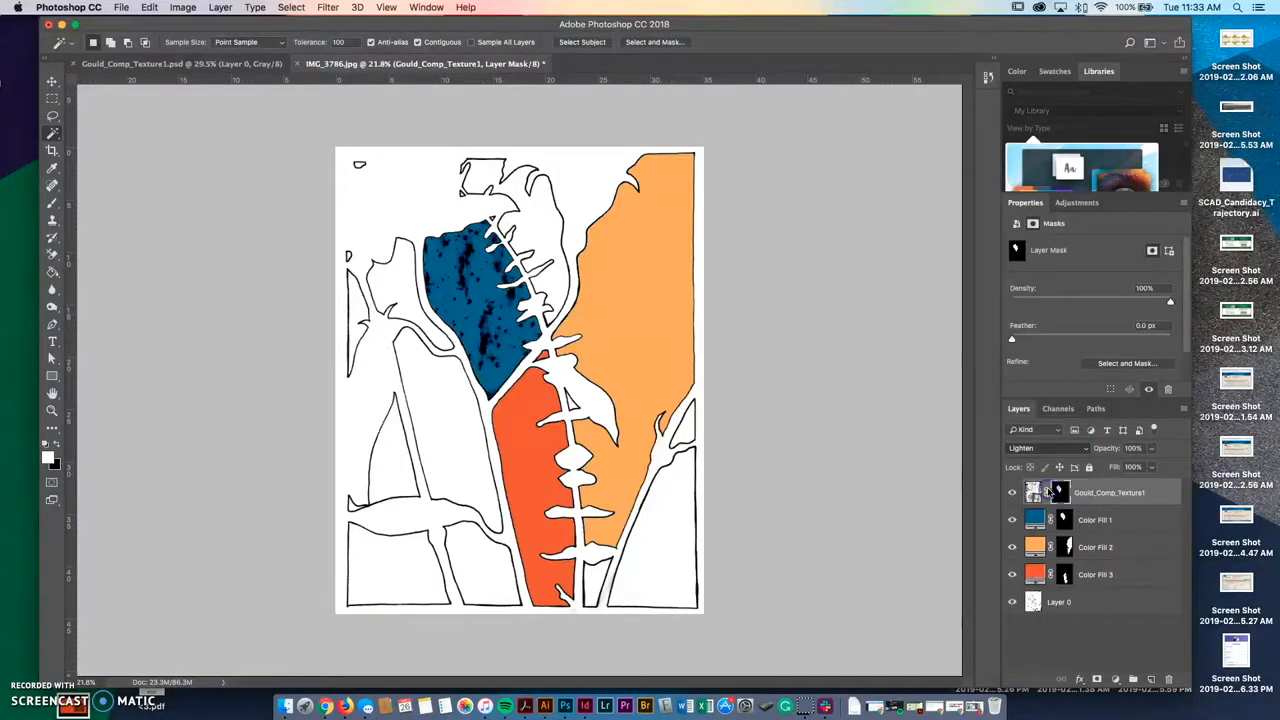
- Try Color Dodge and Overlay on the masked texture layer, and settle its blend mode on Soft Light
left_click(1050, 458)
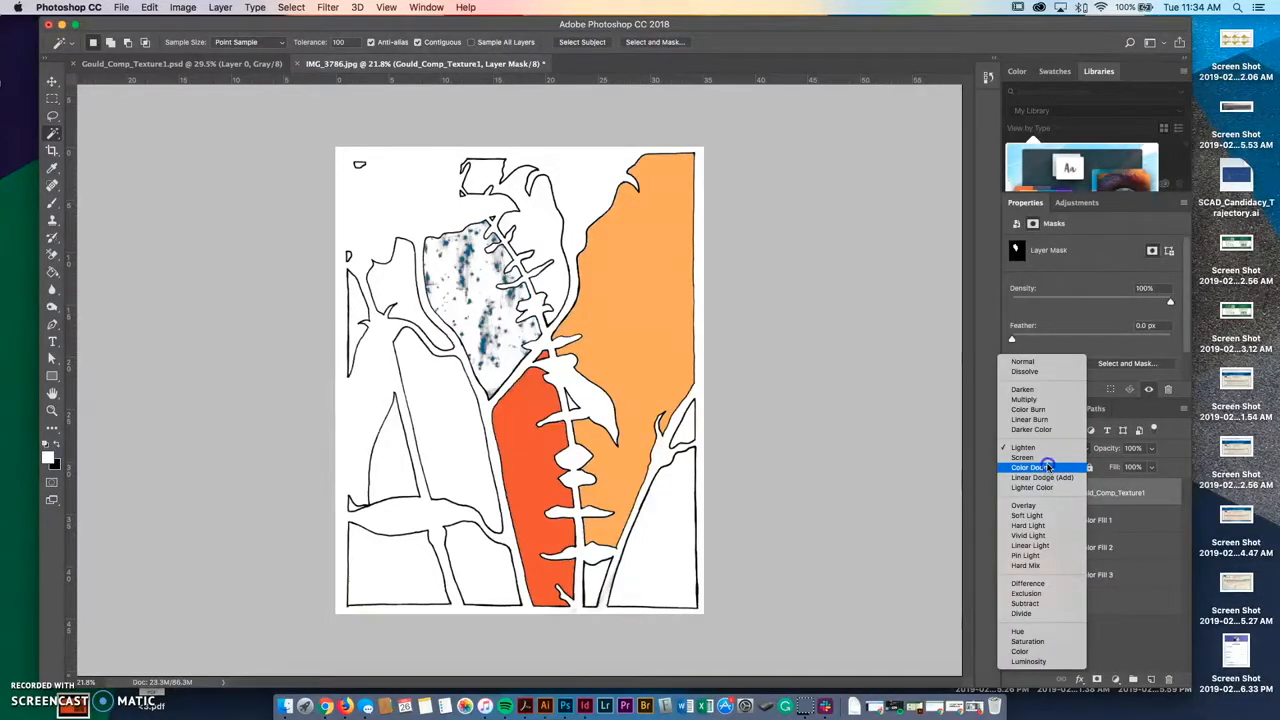
left_click(1048, 468)
left_click(1058, 448)
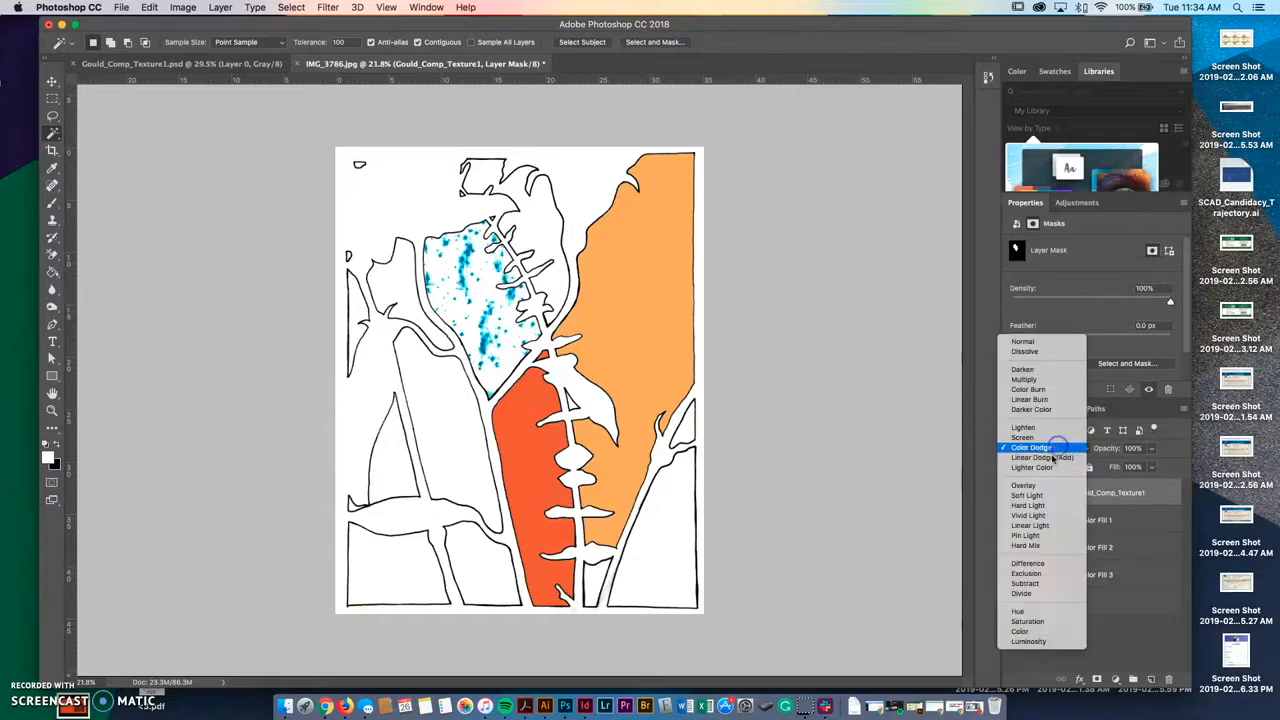
left_click(1046, 490)
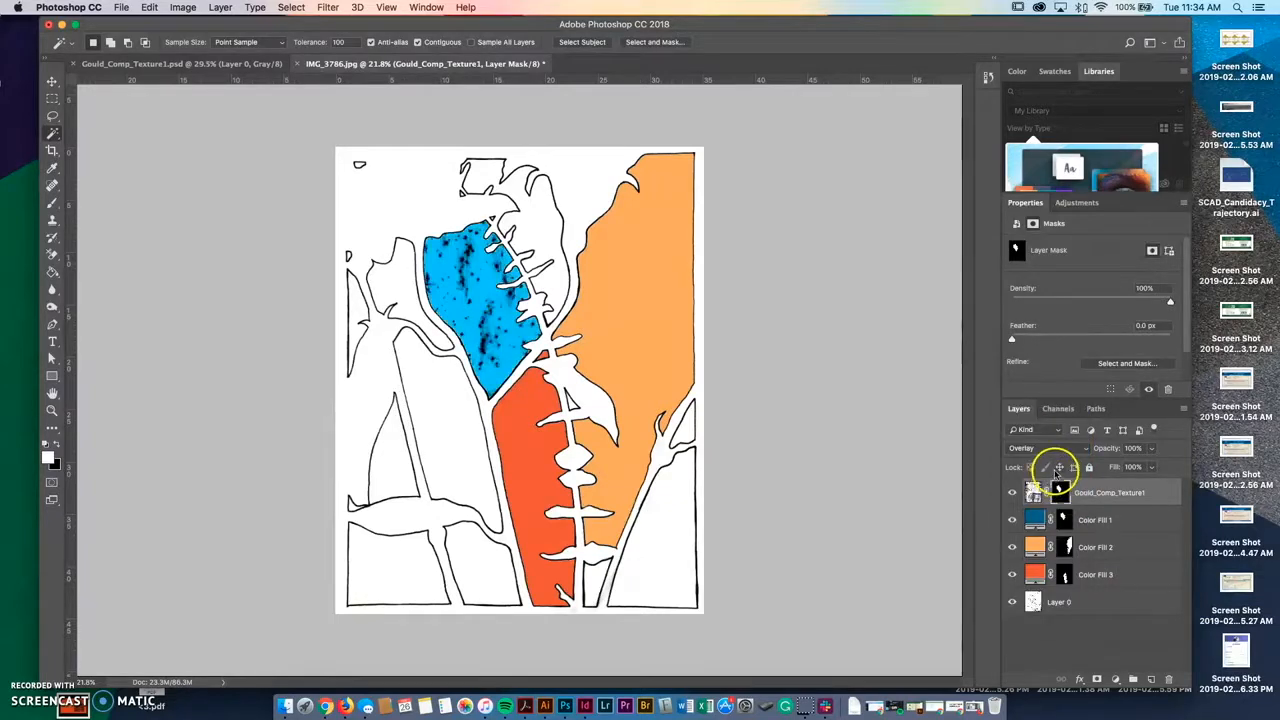
left_click(1056, 446)
left_click(1048, 461)
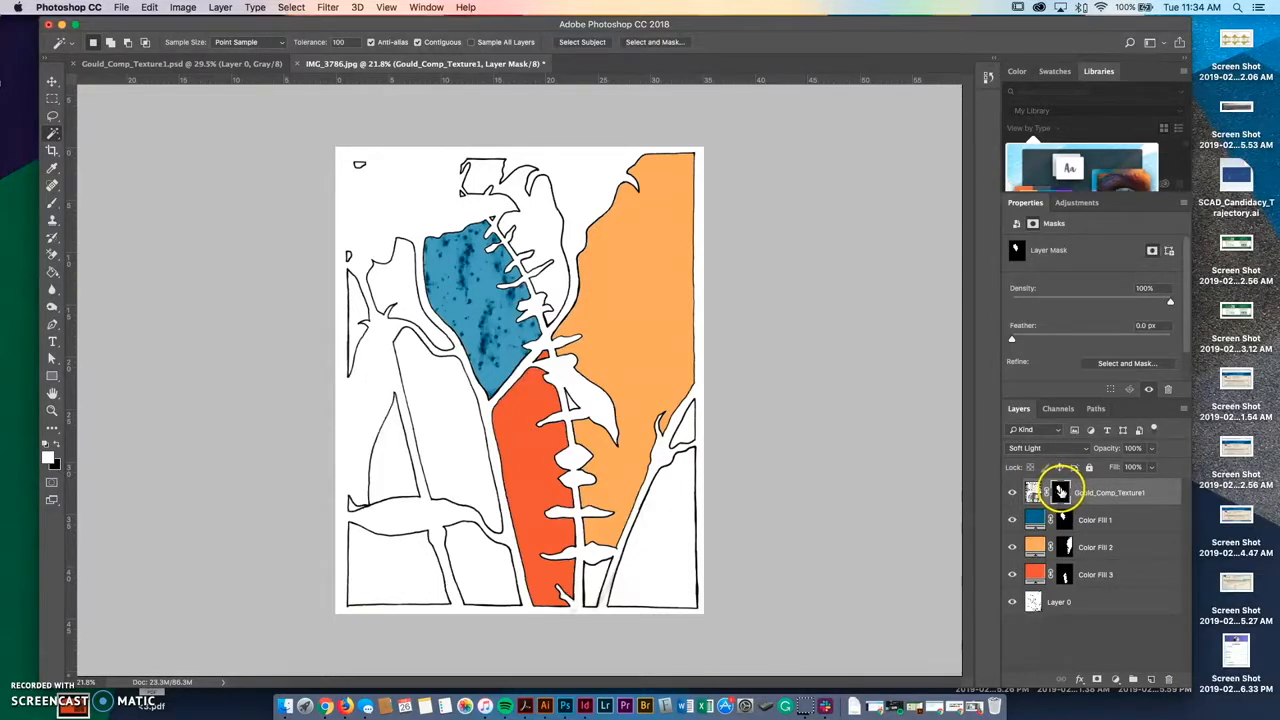
- Unlink the texture layer's mask, alternate between targeting the mask and the texture image, and link the two again
left_click(1060, 491)
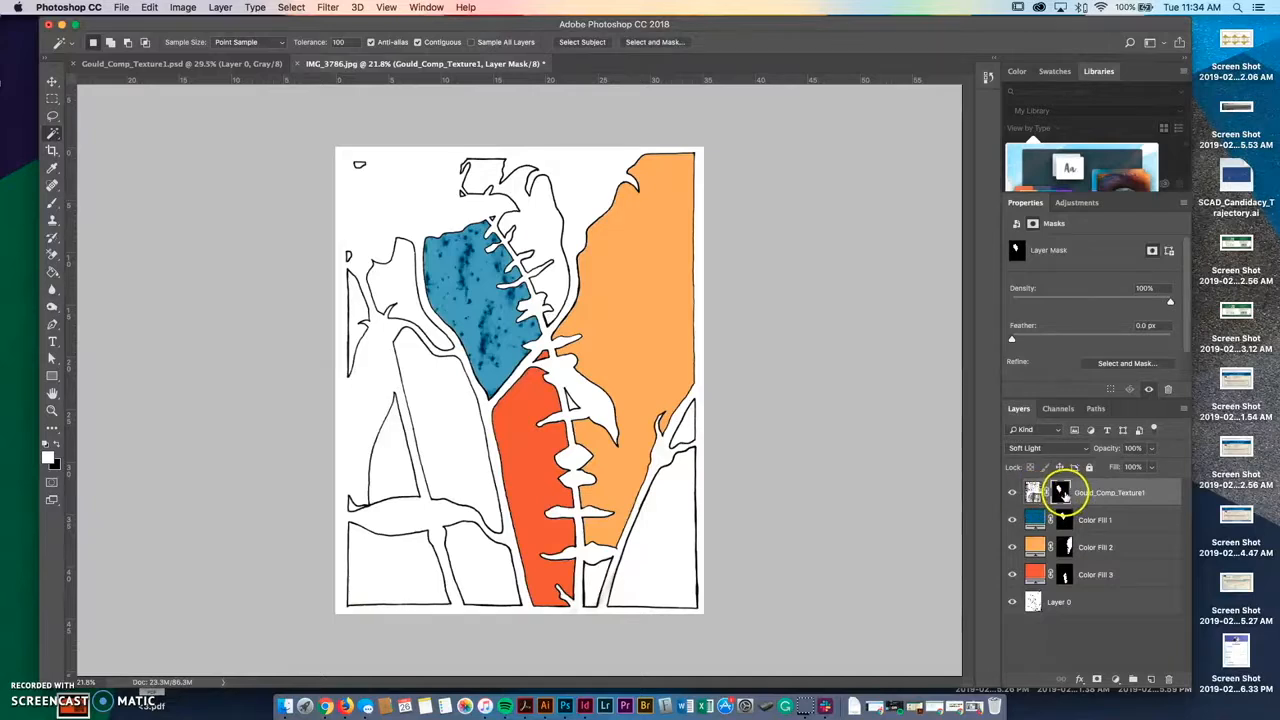
left_click_drag(1060, 491, 1064, 517)
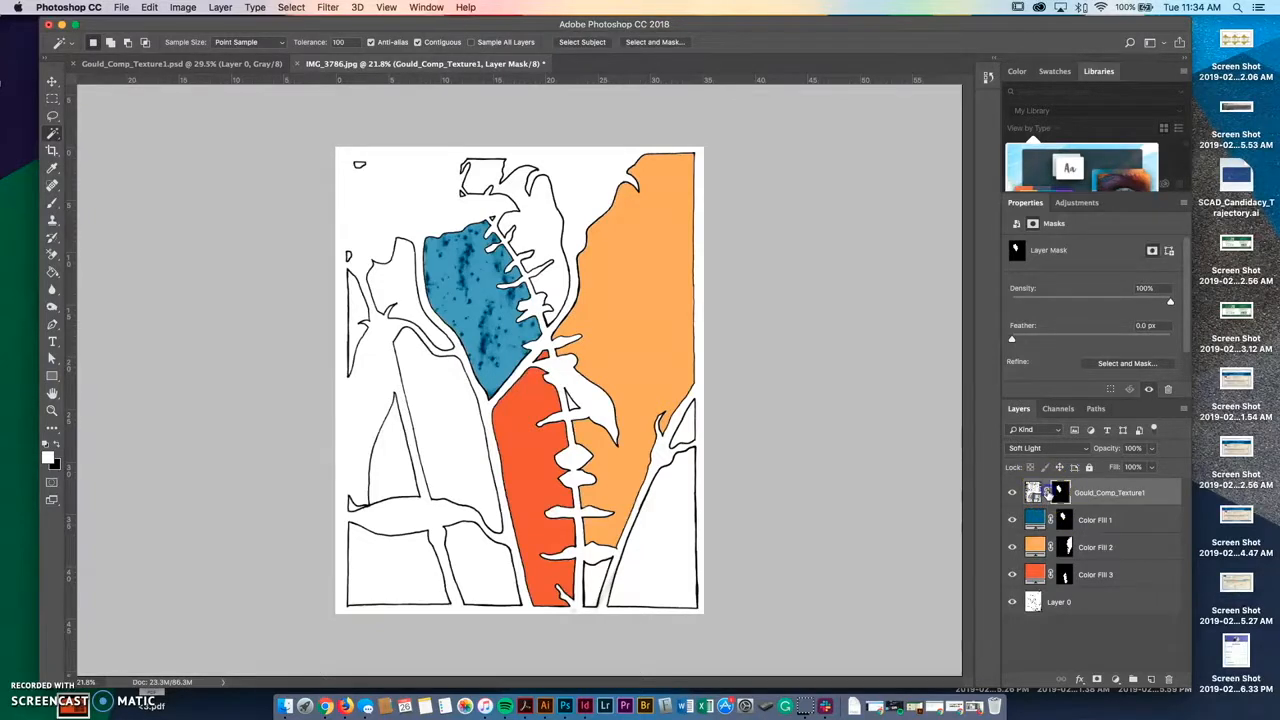
left_click(1047, 491)
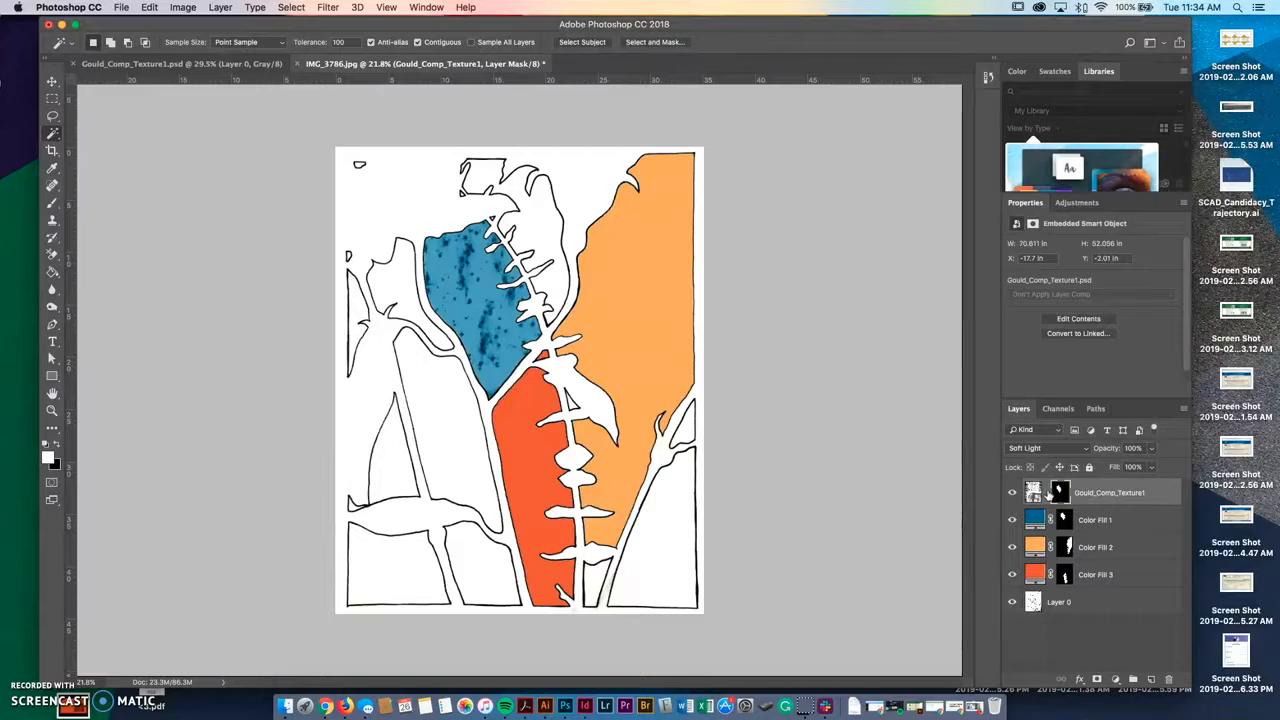
left_click(1036, 491)
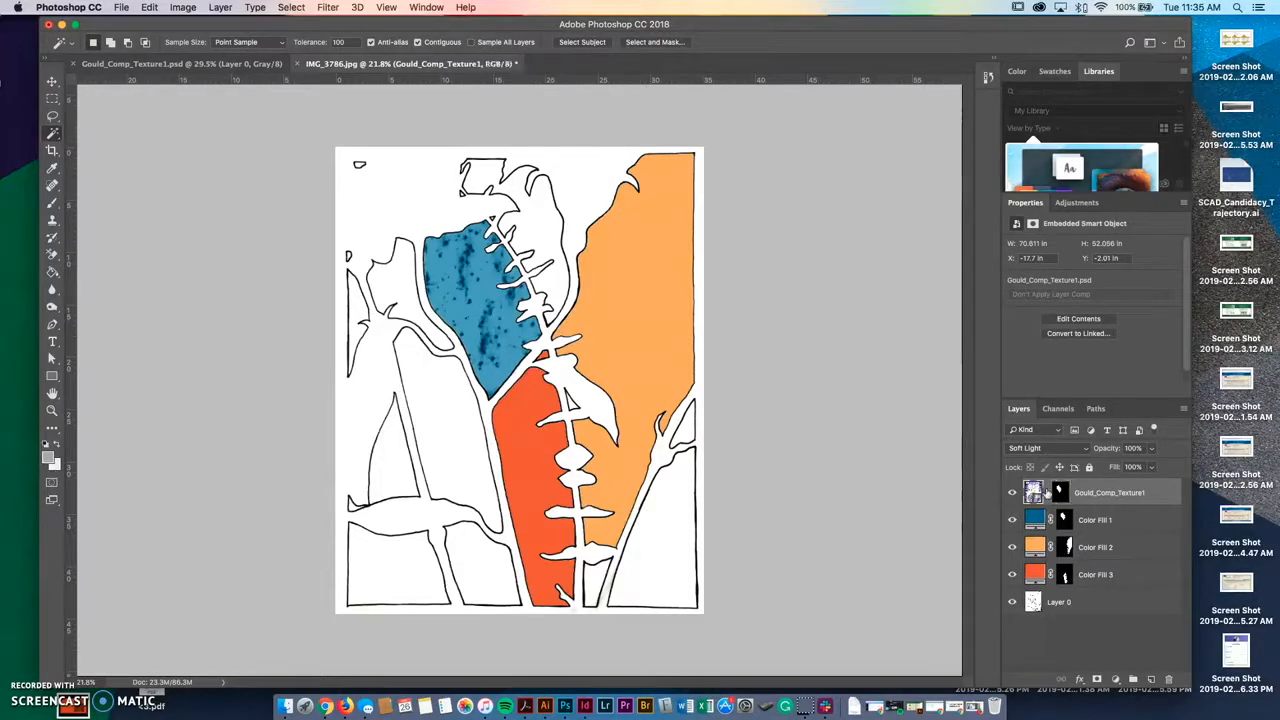
left_click(1060, 491)
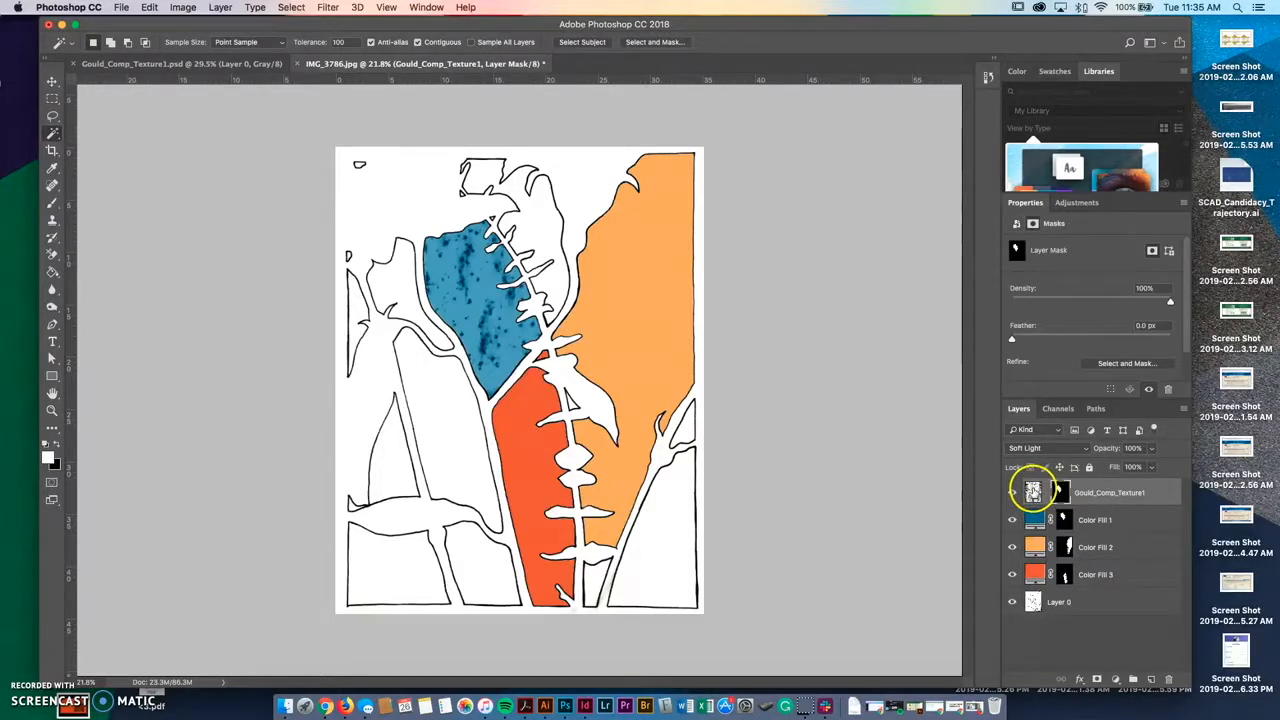
left_click(1032, 490)
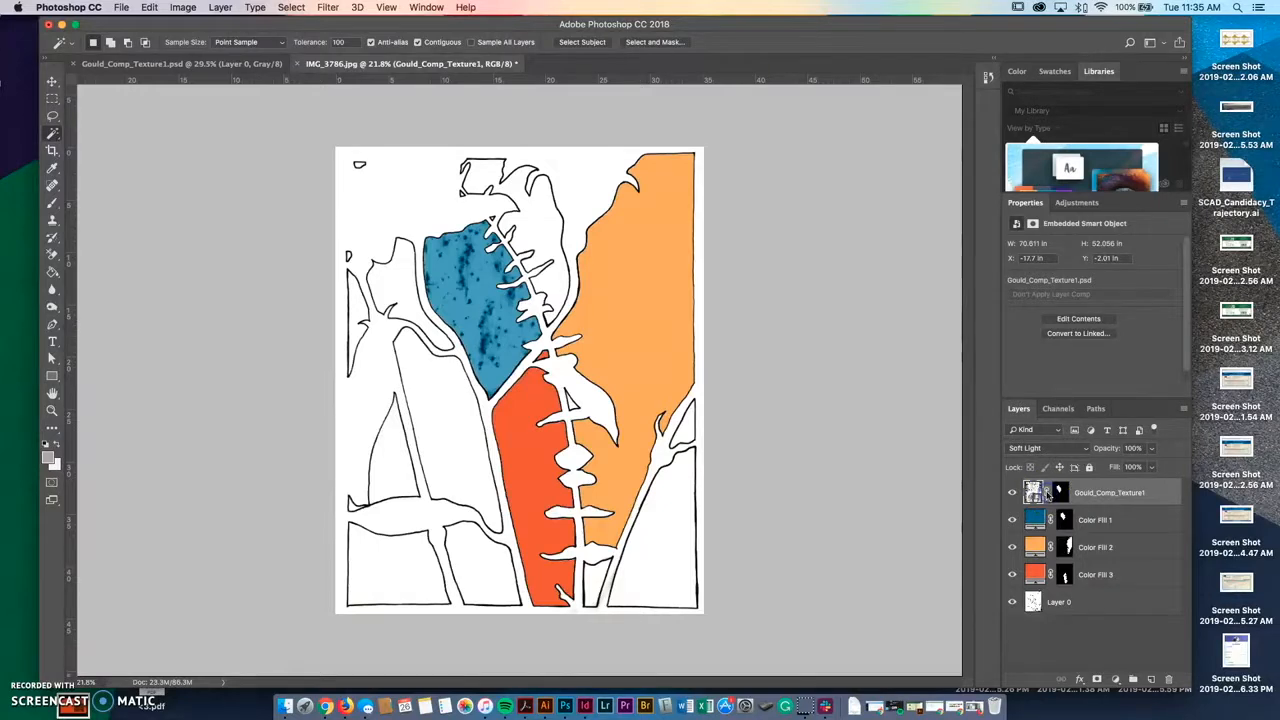
- Move the linked texture and mask together onto the orange area, and undo the move
key("v")
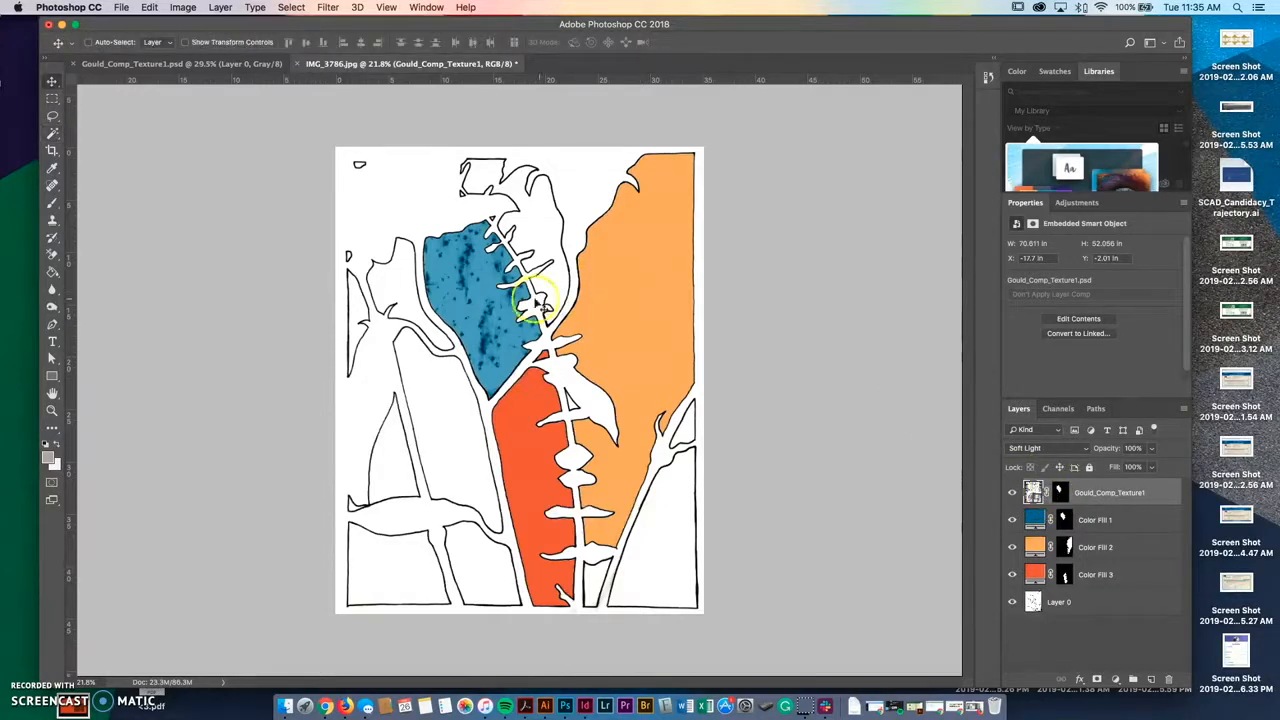
left_click_drag(488, 292, 622, 366)
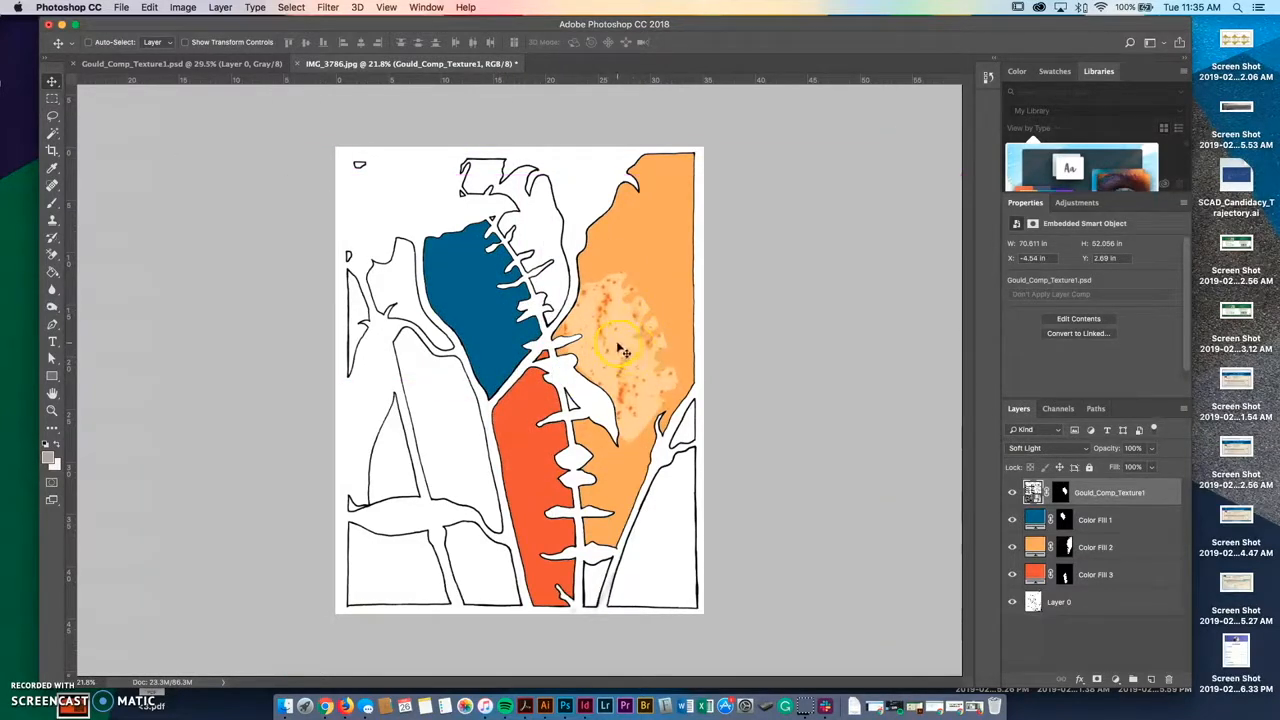
key("super+z")
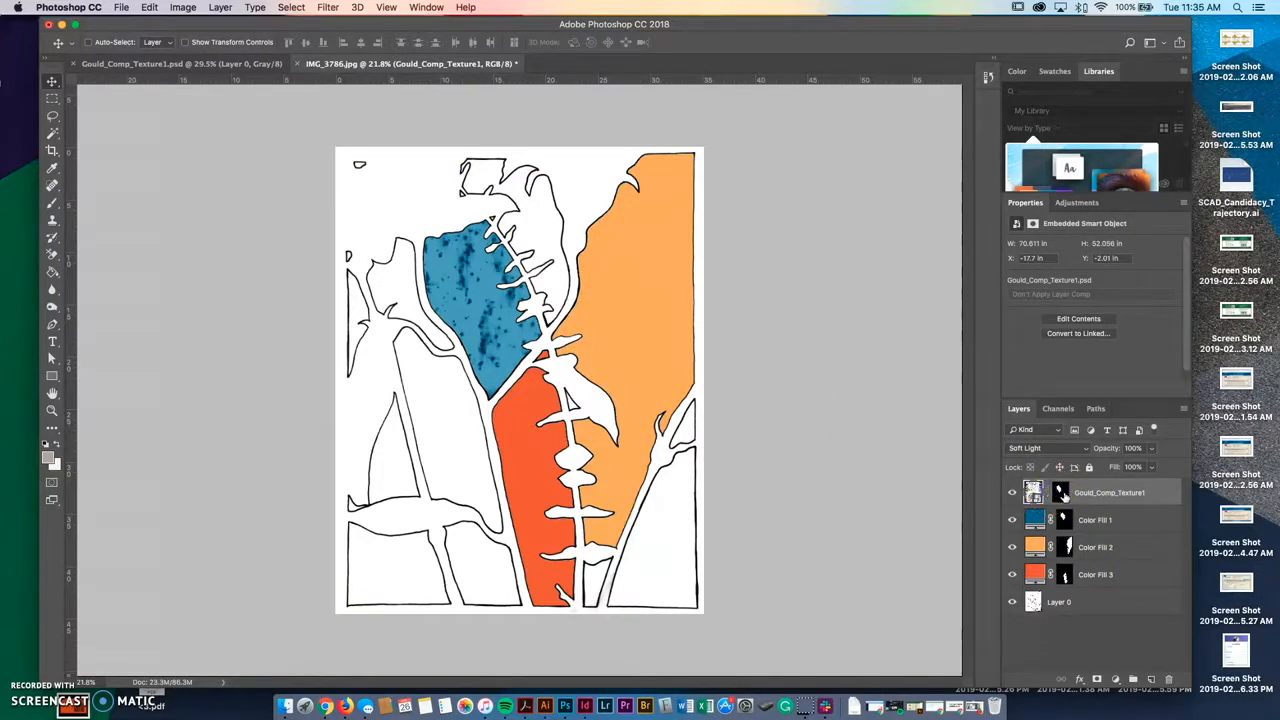
- Move only the unlinked texture image within its mask so the circular radial texture fills the blue area
left_click(1063, 494)
left_click(1033, 490)
left_click(1061, 490)
left_click(1035, 490)
left_click_drag(471, 277, 589, 285)
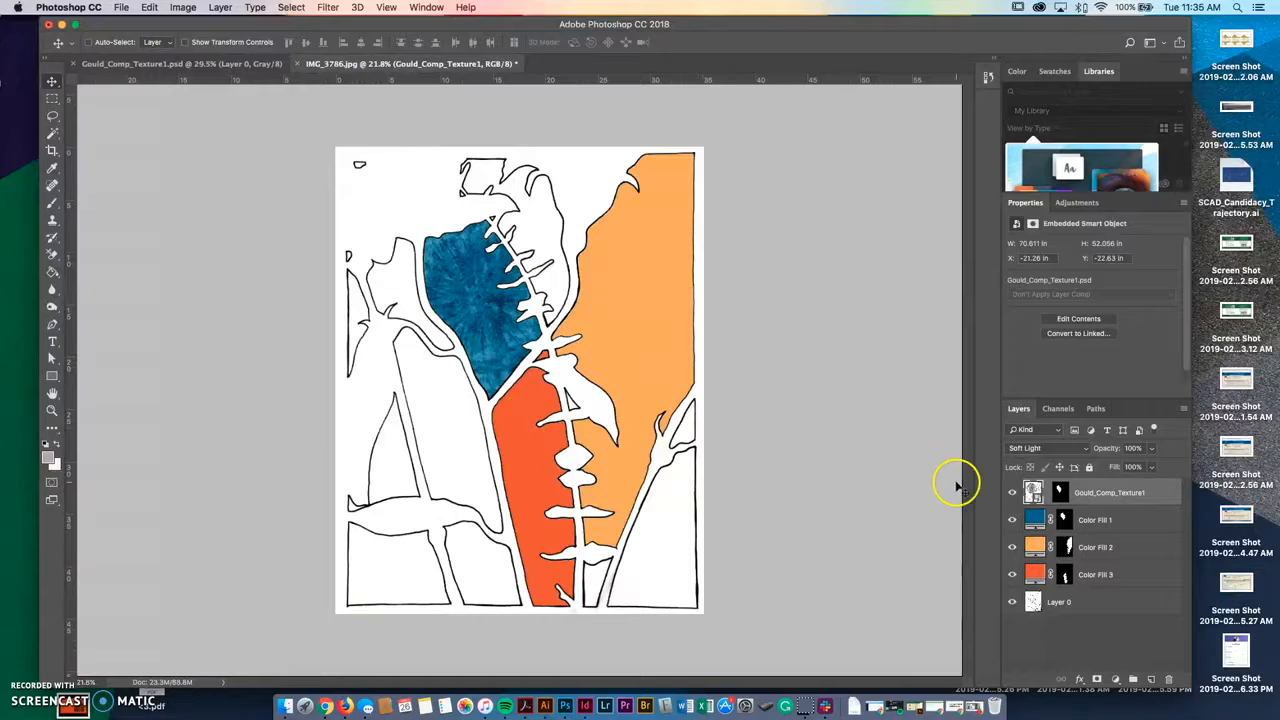
- Duplicate the masked Gould_Comp_Texture1 layer above the original, undoing the first copy and making it again
left_click(1160, 492)
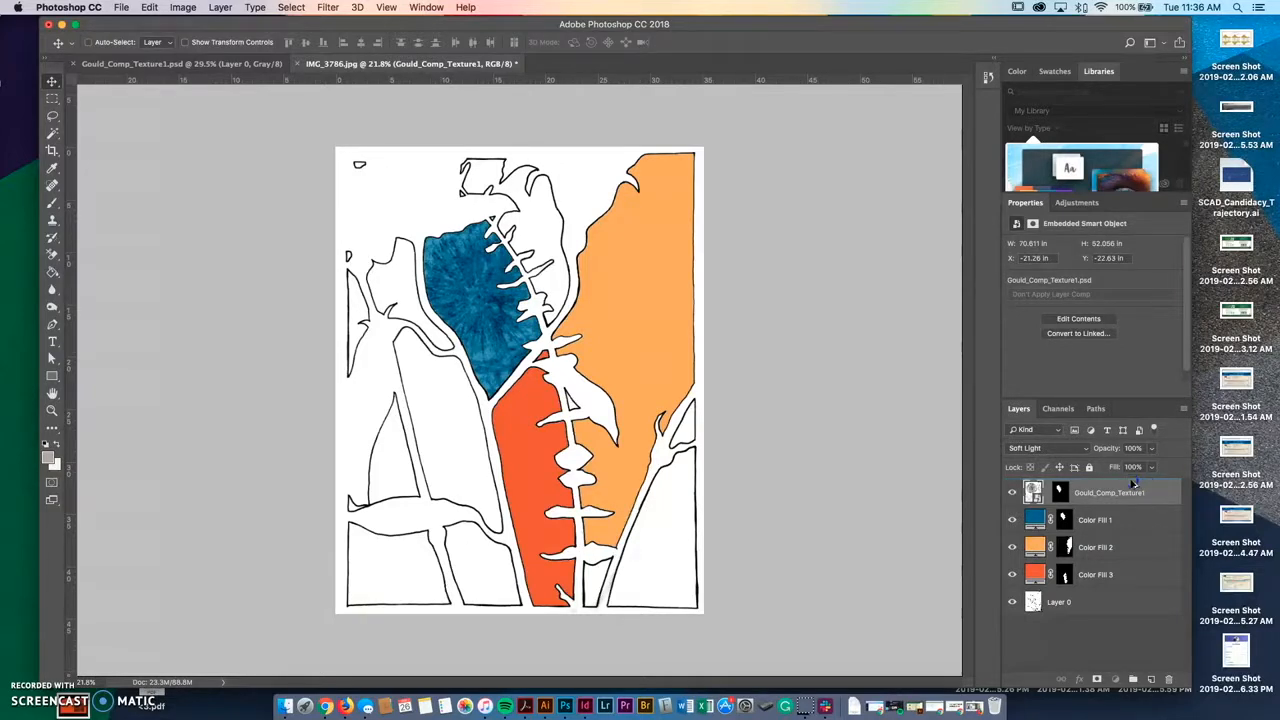
key("super+j")
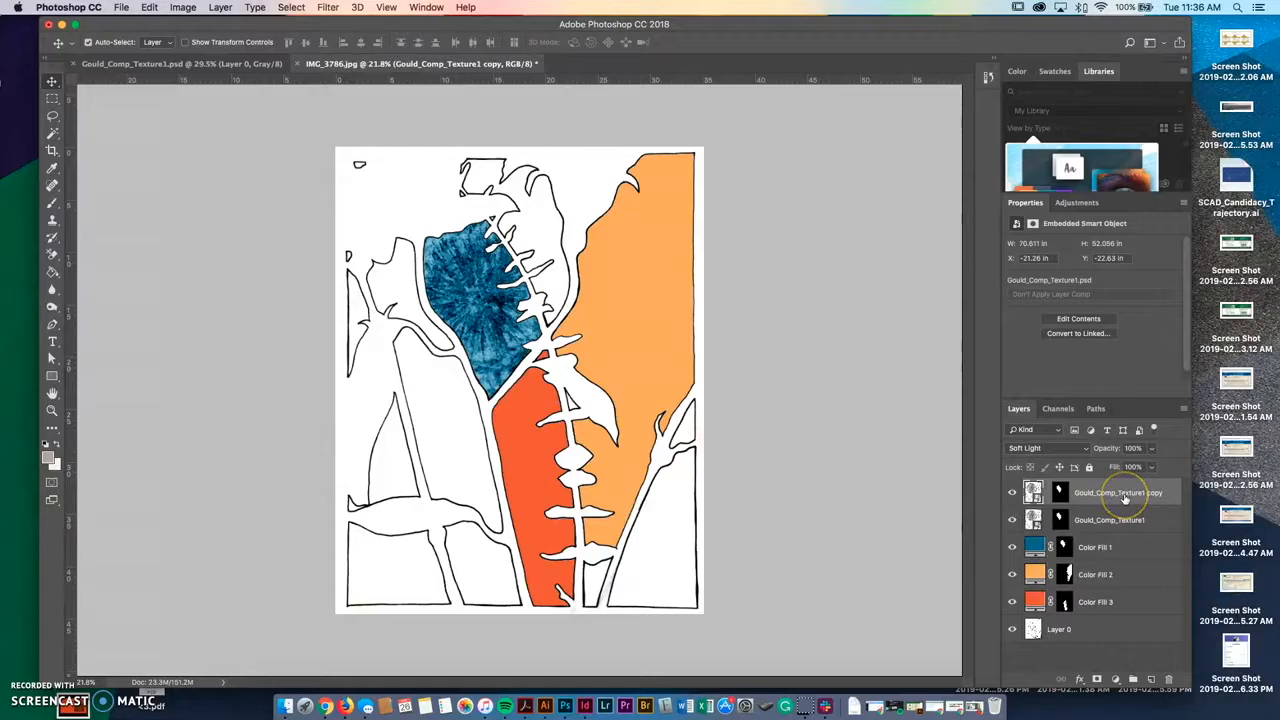
key("ctrl+e")
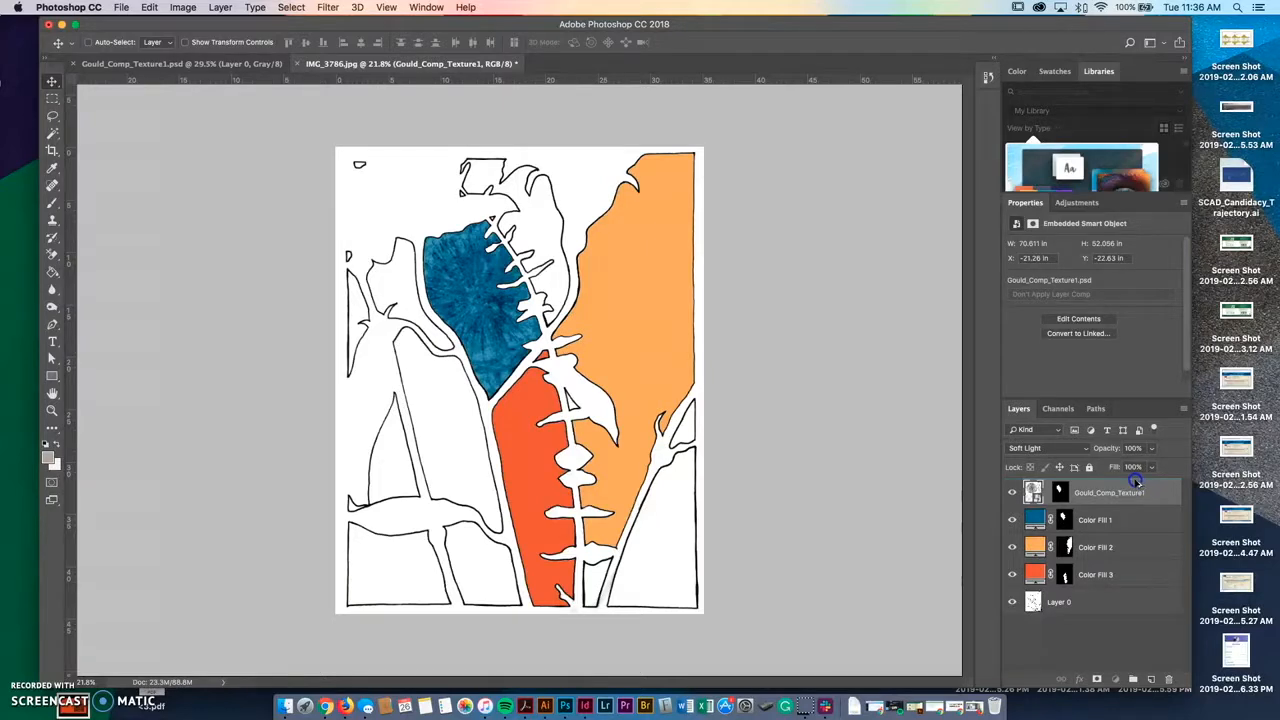
key("ctrl+j")
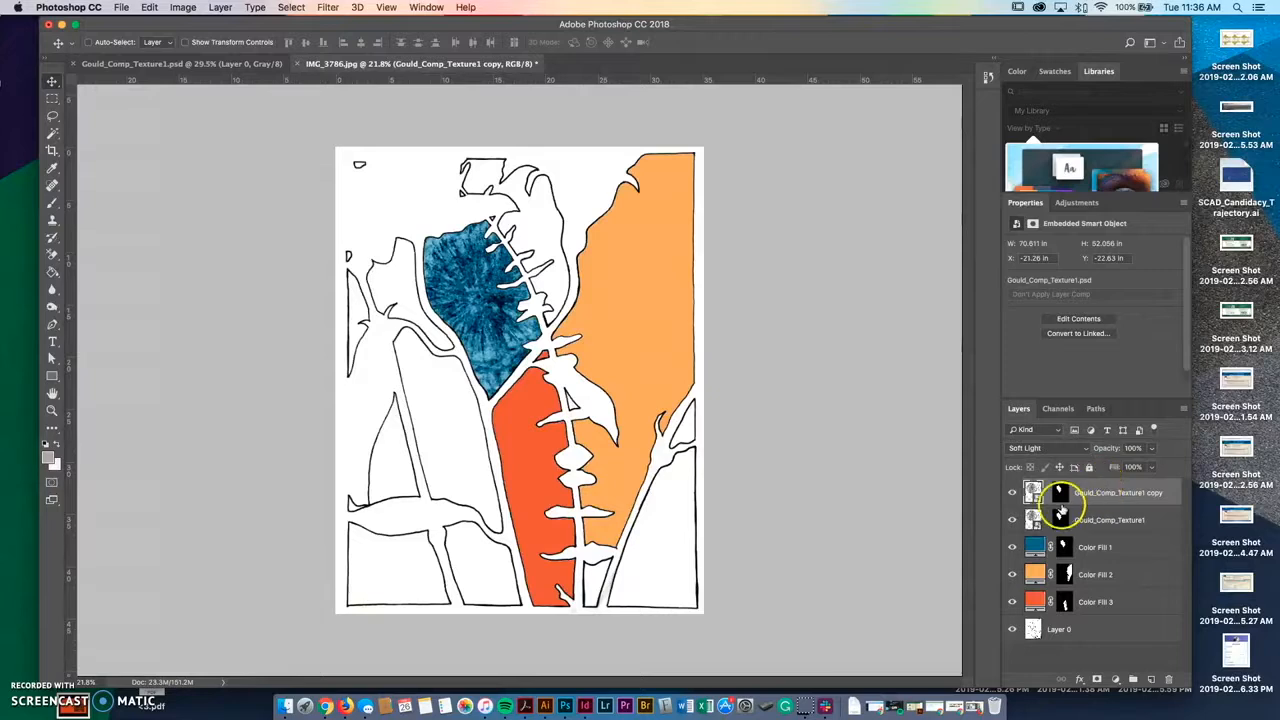
- Delete the layer mask from the Gould_Comp_Texture1 copy layer
left_click(1059, 494)
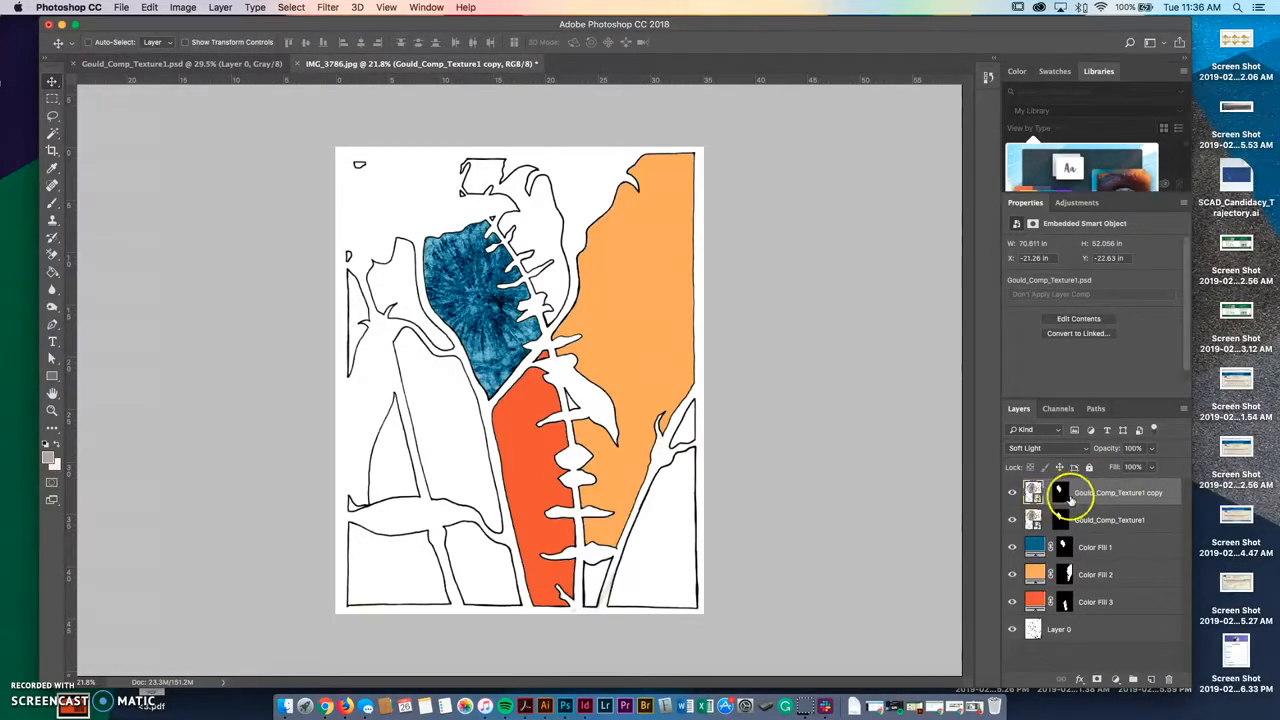
left_click(1059, 494)
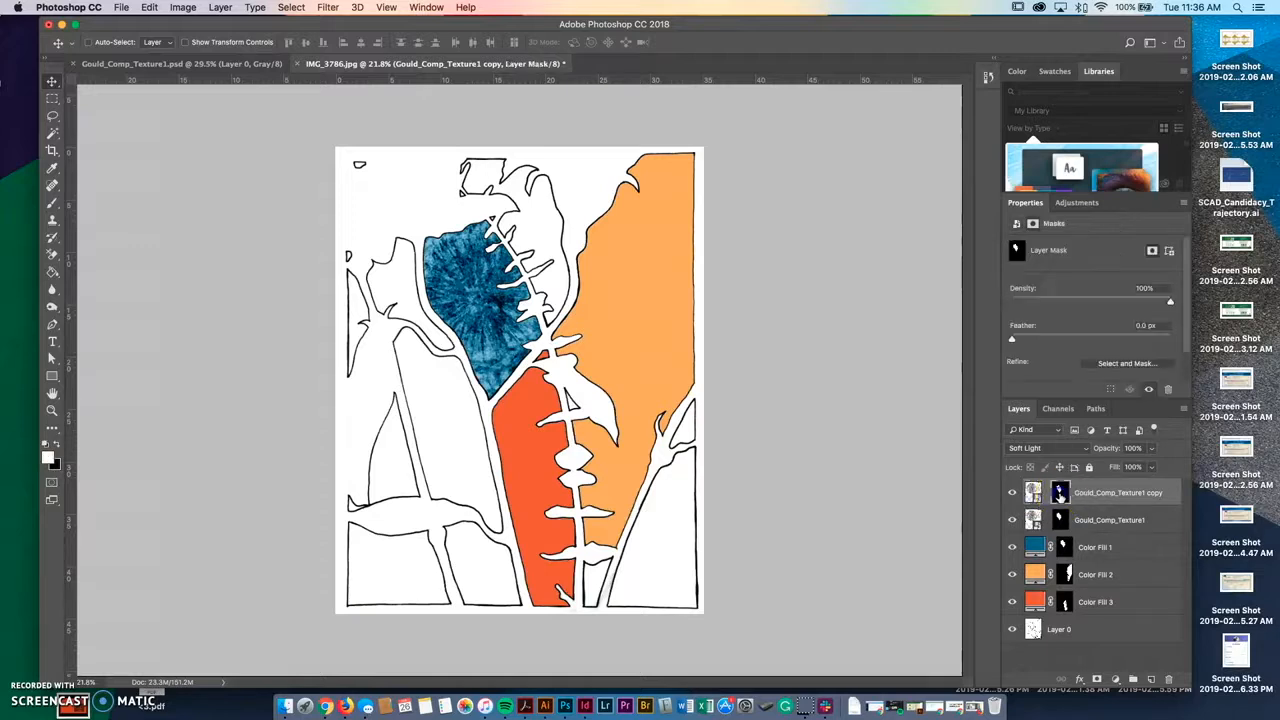
left_click(1059, 491)
key("super+e")
key("super+z")
right_click(1062, 494)
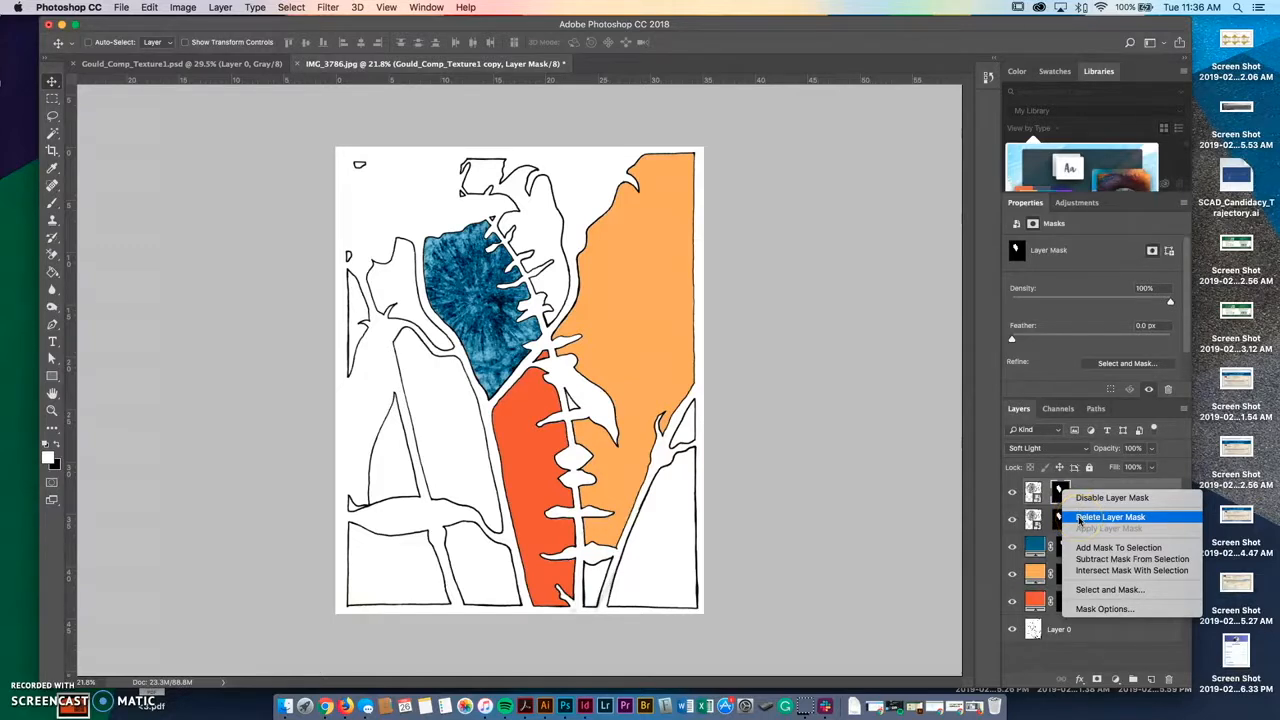
left_click(1080, 517)
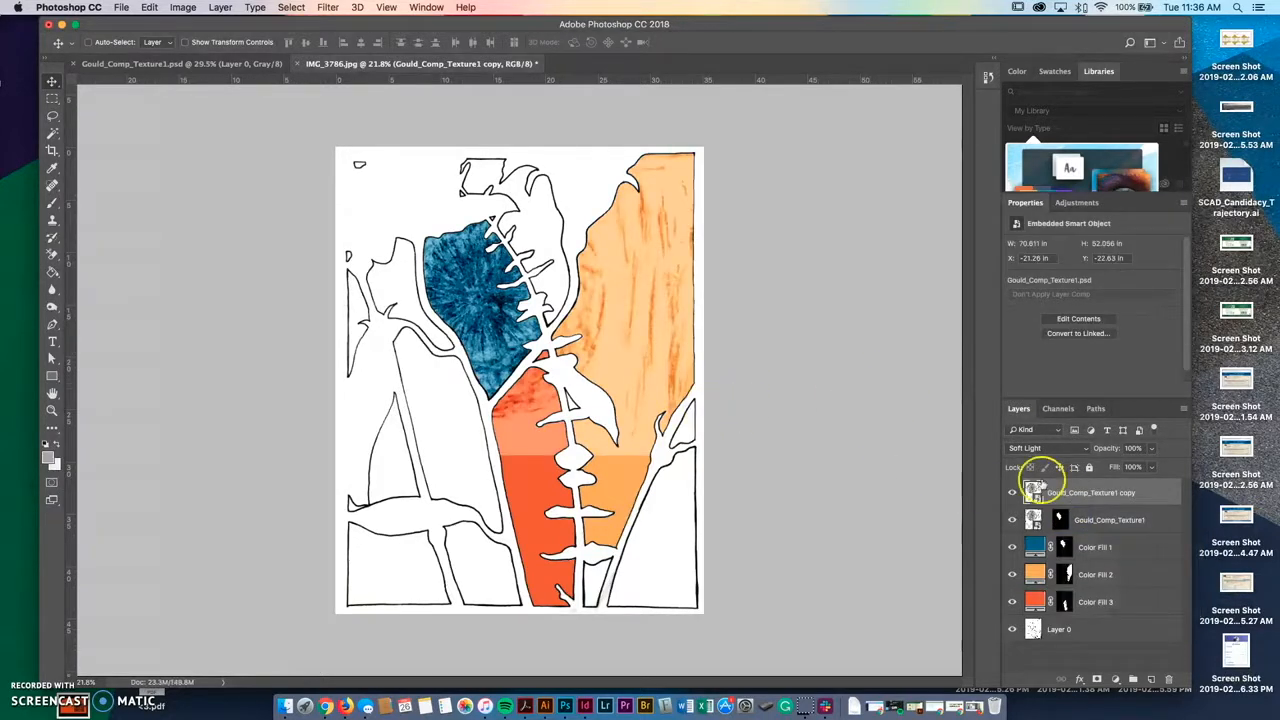
- Set the Gould_Comp_Texture1 copy layer's blend mode to Overlay and reposition the texture over the colored areas
left_click_drag(604, 337, 725, 438)
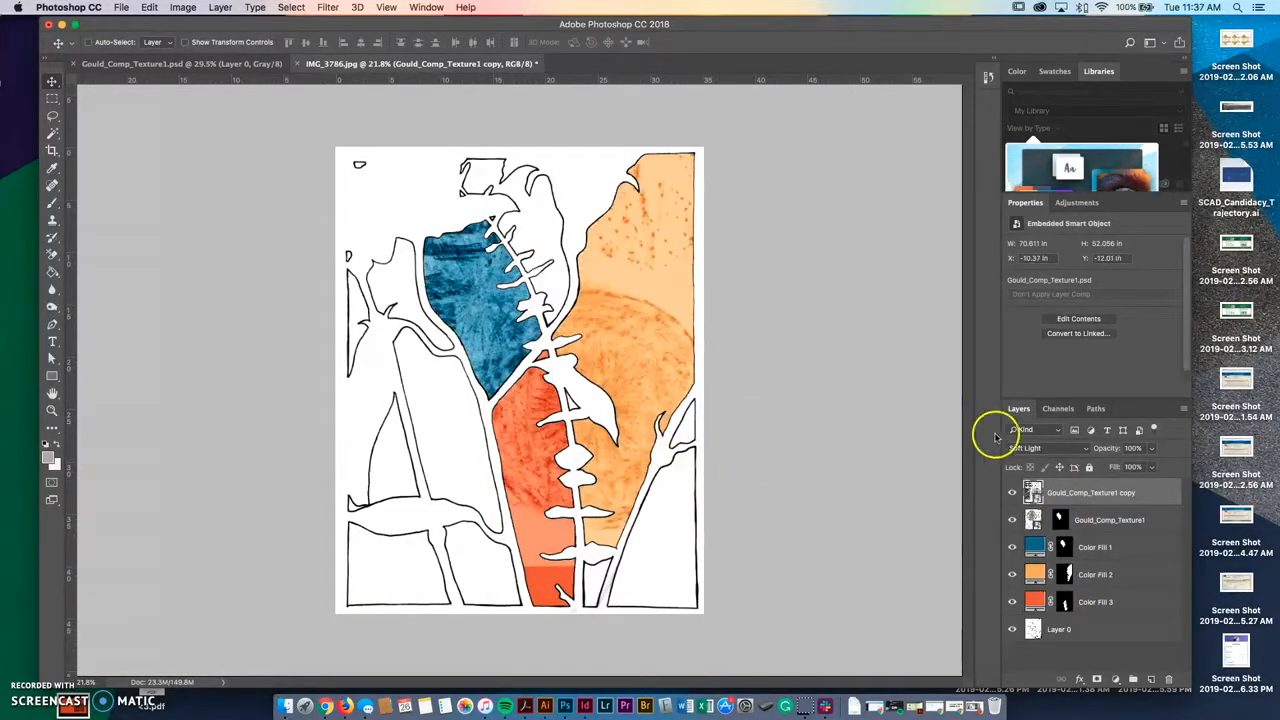
left_click(1066, 448)
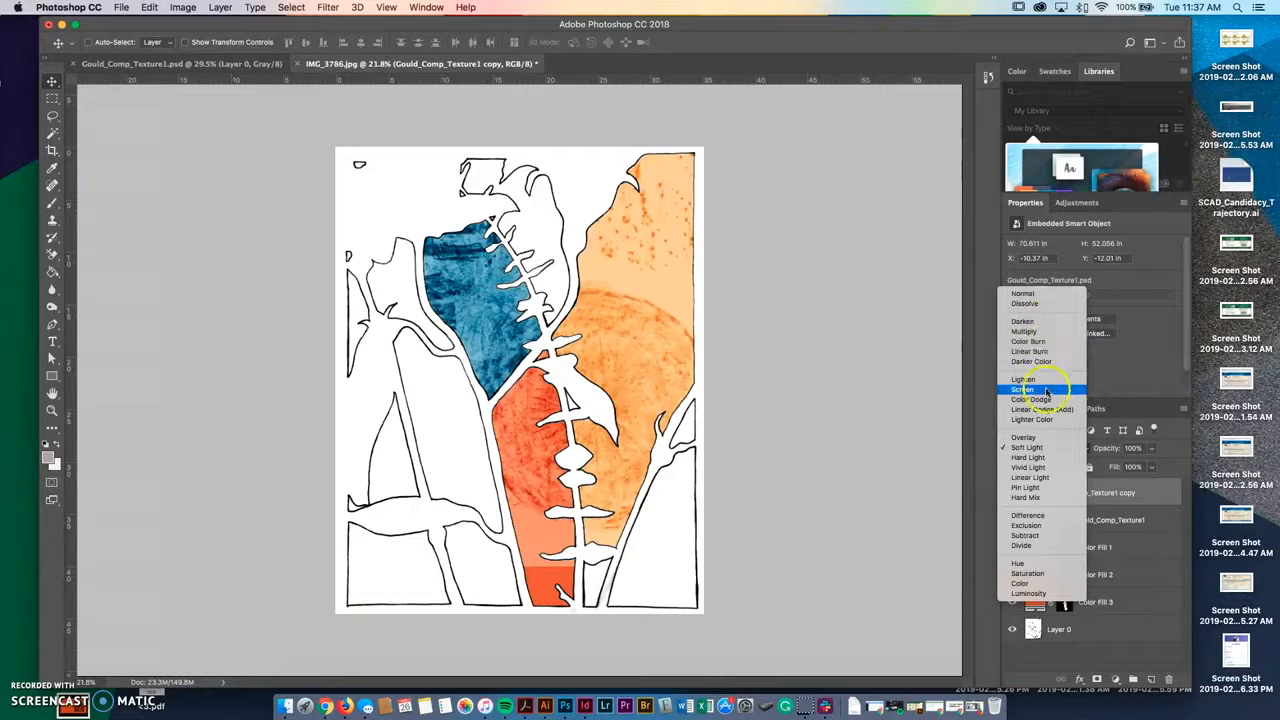
left_click(1035, 438)
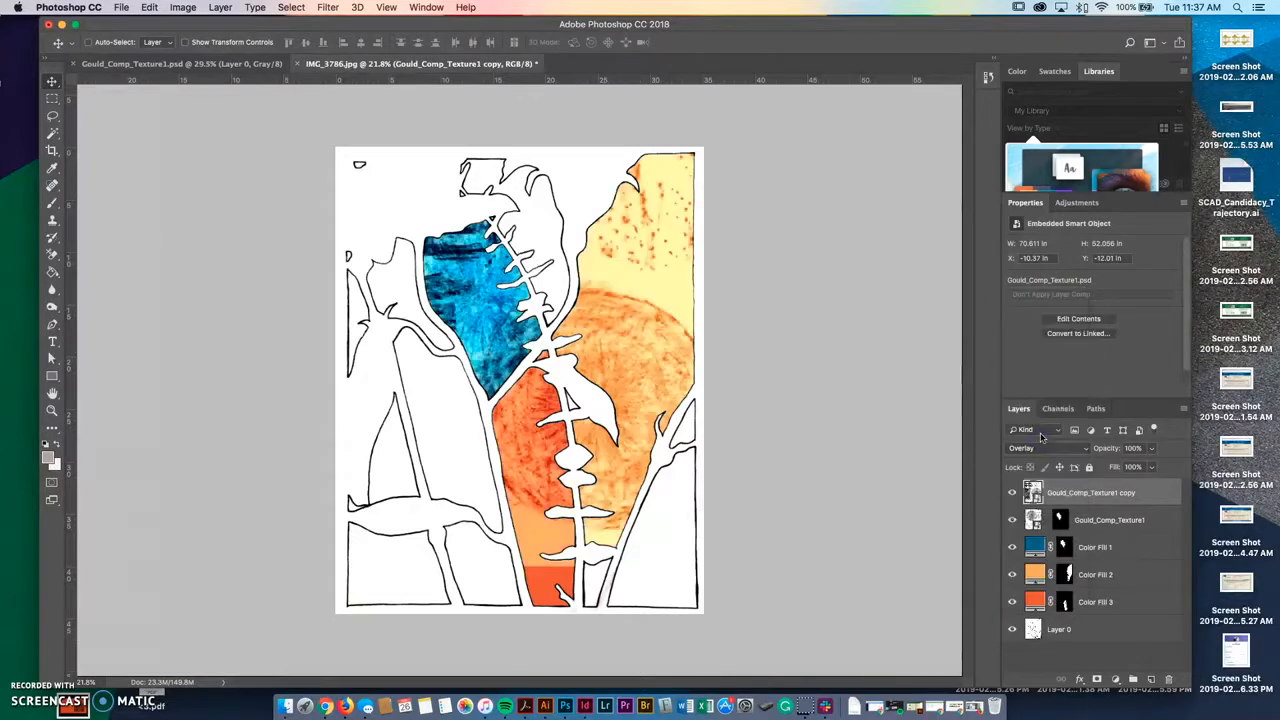
left_click_drag(566, 360, 495, 440)
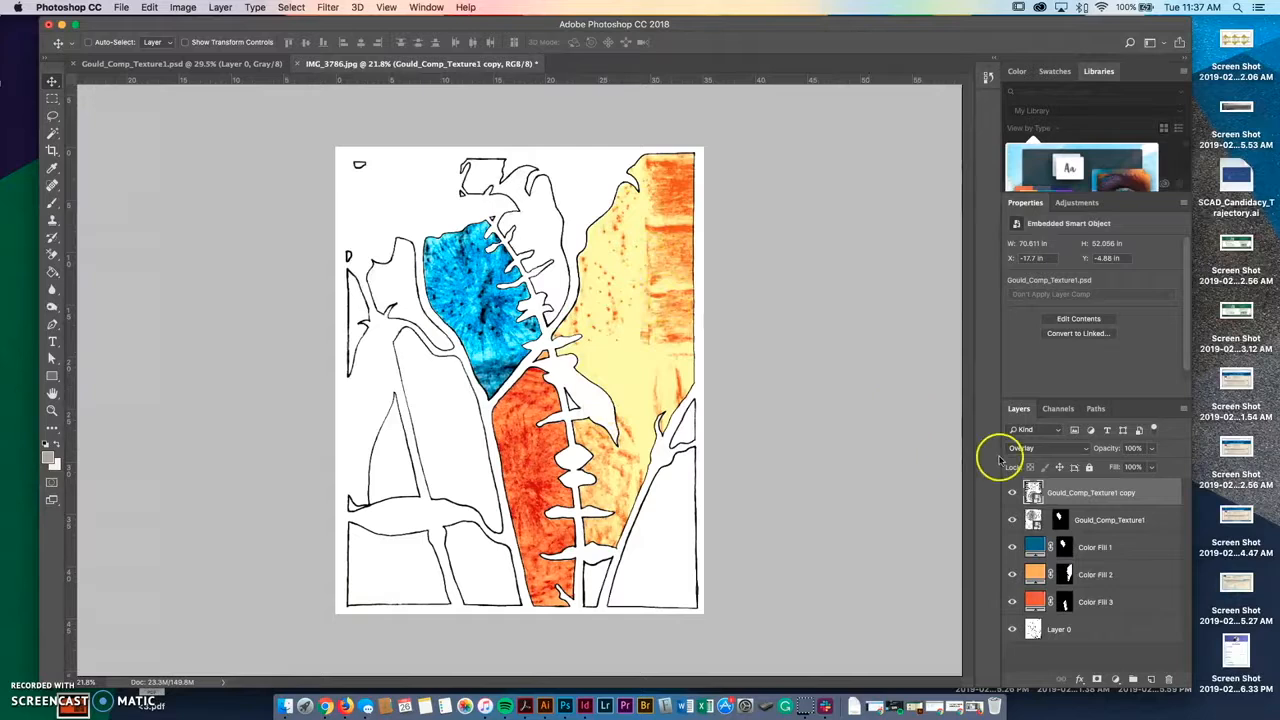
- Select the light orange area on Layer 0 with the Magic Wand and add it as a layer mask to Gould_Comp_Texture1 copy
left_click(1121, 629)
left_click(52, 133)
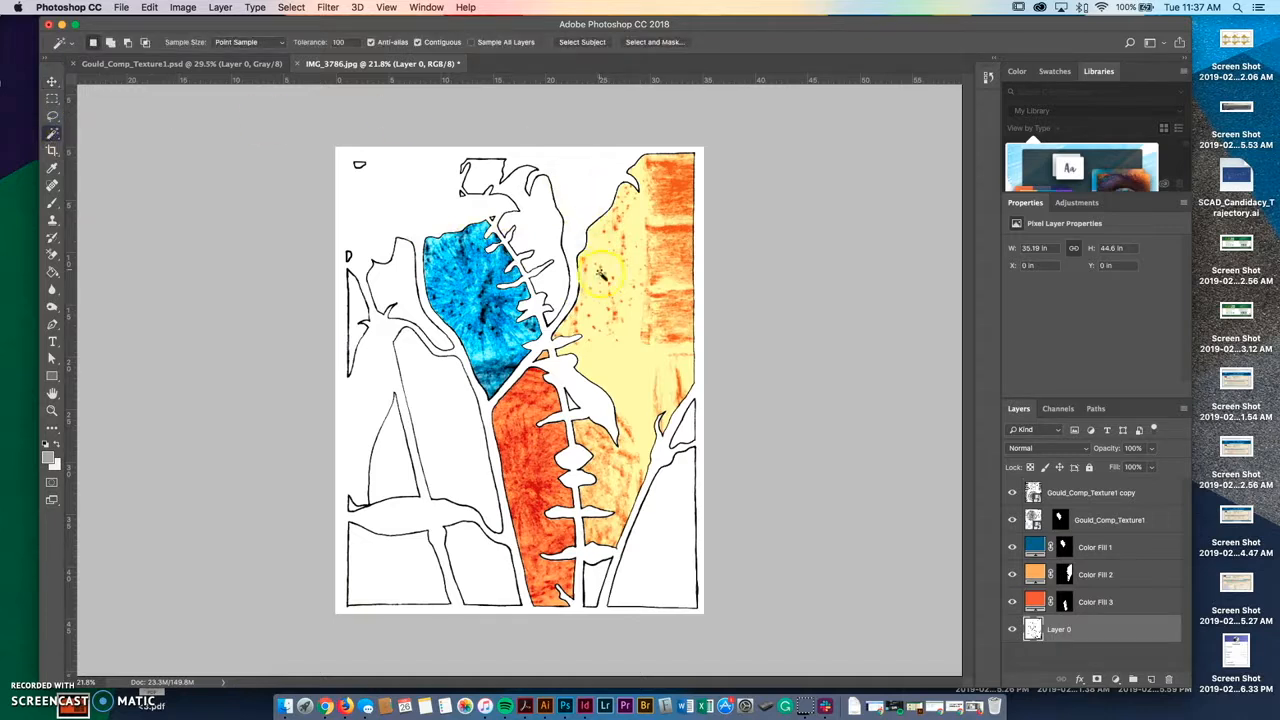
left_click(609, 276)
left_click(1146, 493)
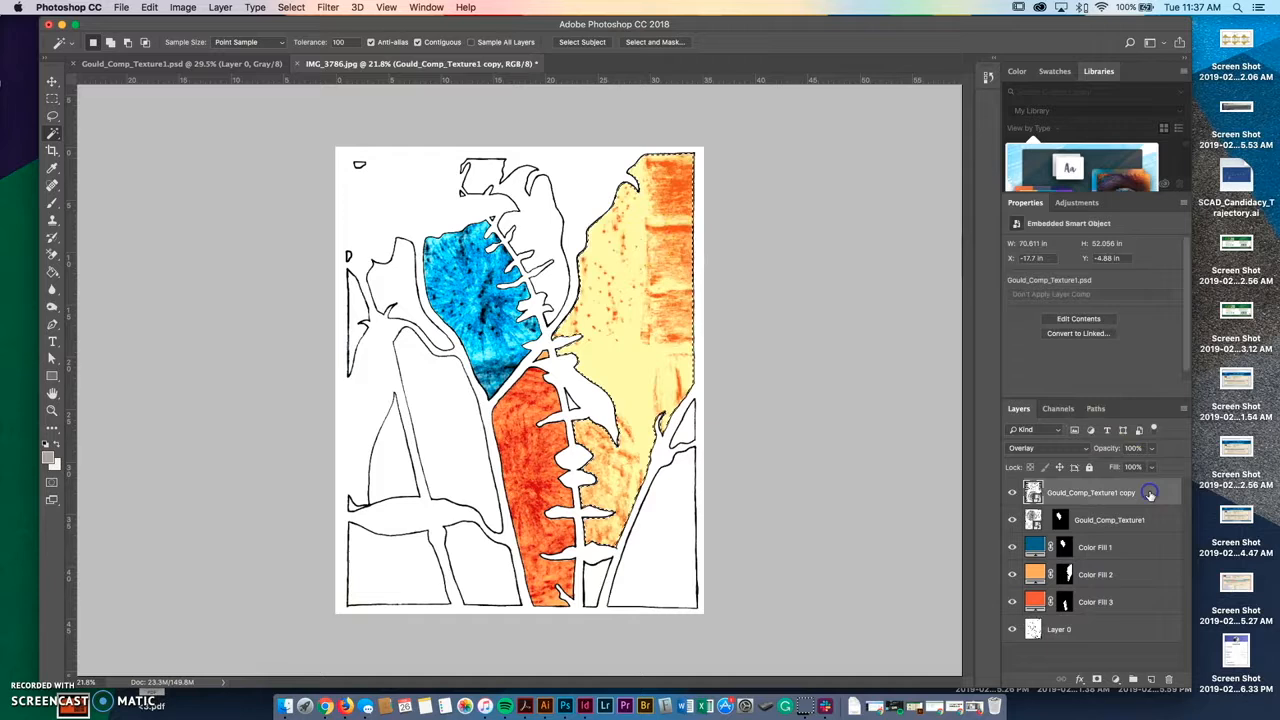
left_click(1150, 491)
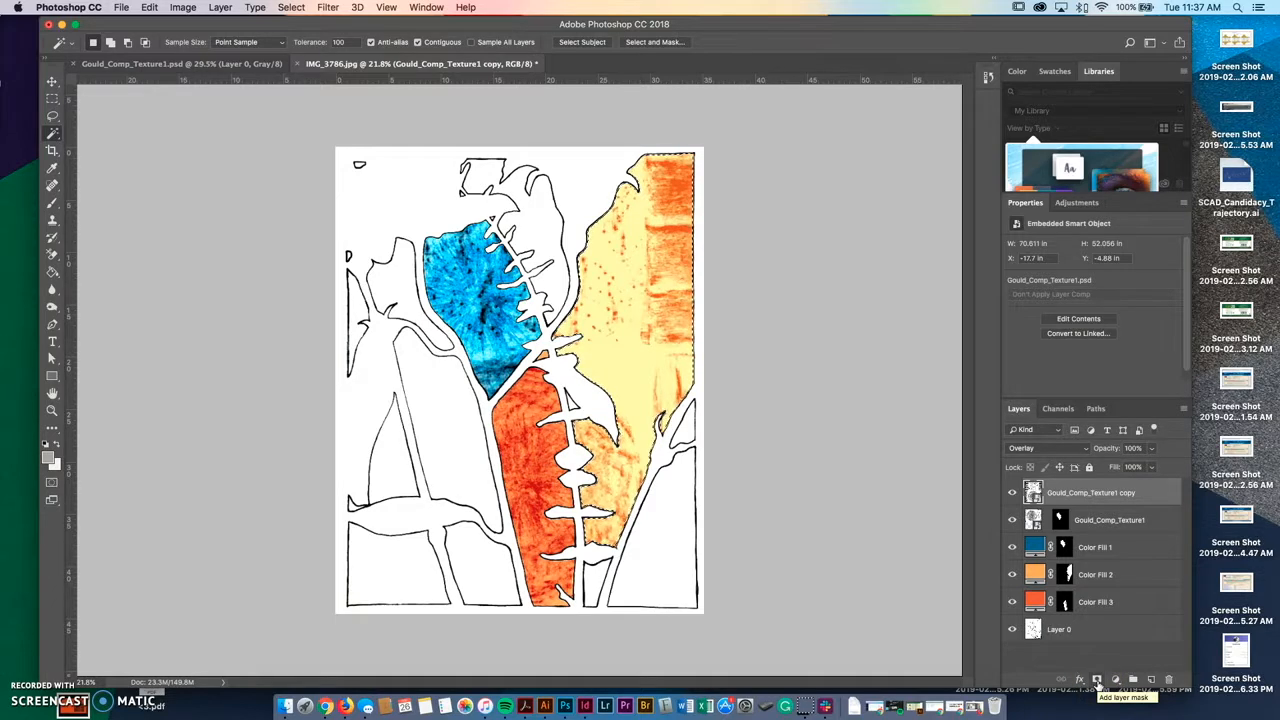
left_click(1097, 680)
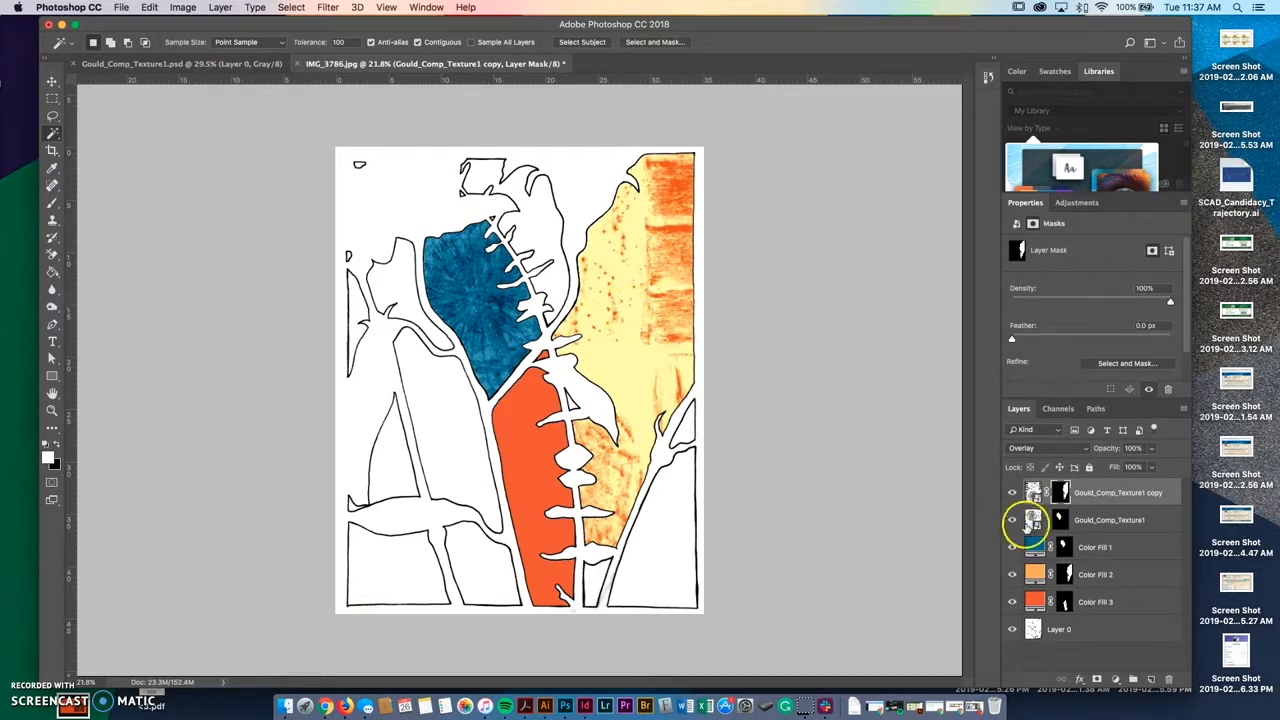
- Unlink the texture copy from its mask and move only the image so the horizontal stroke texture covers the light orange area
left_click_drag(1055, 500, 1043, 493)
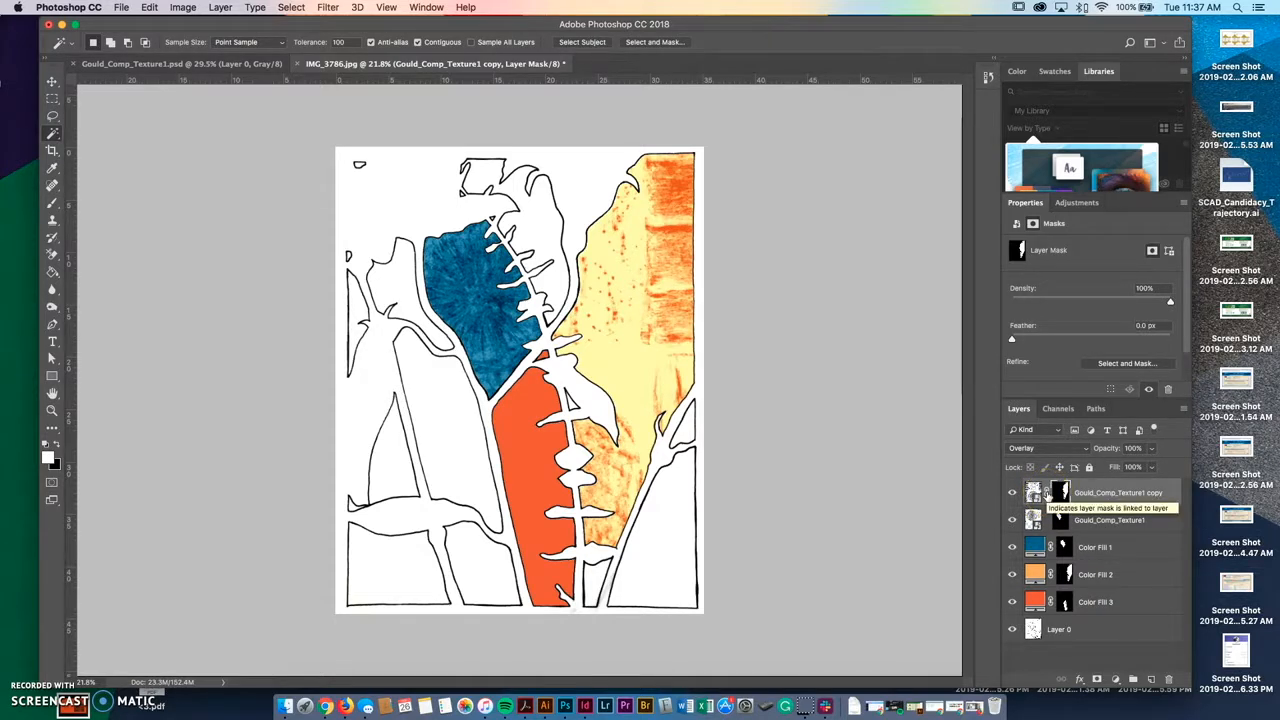
left_click(1040, 492)
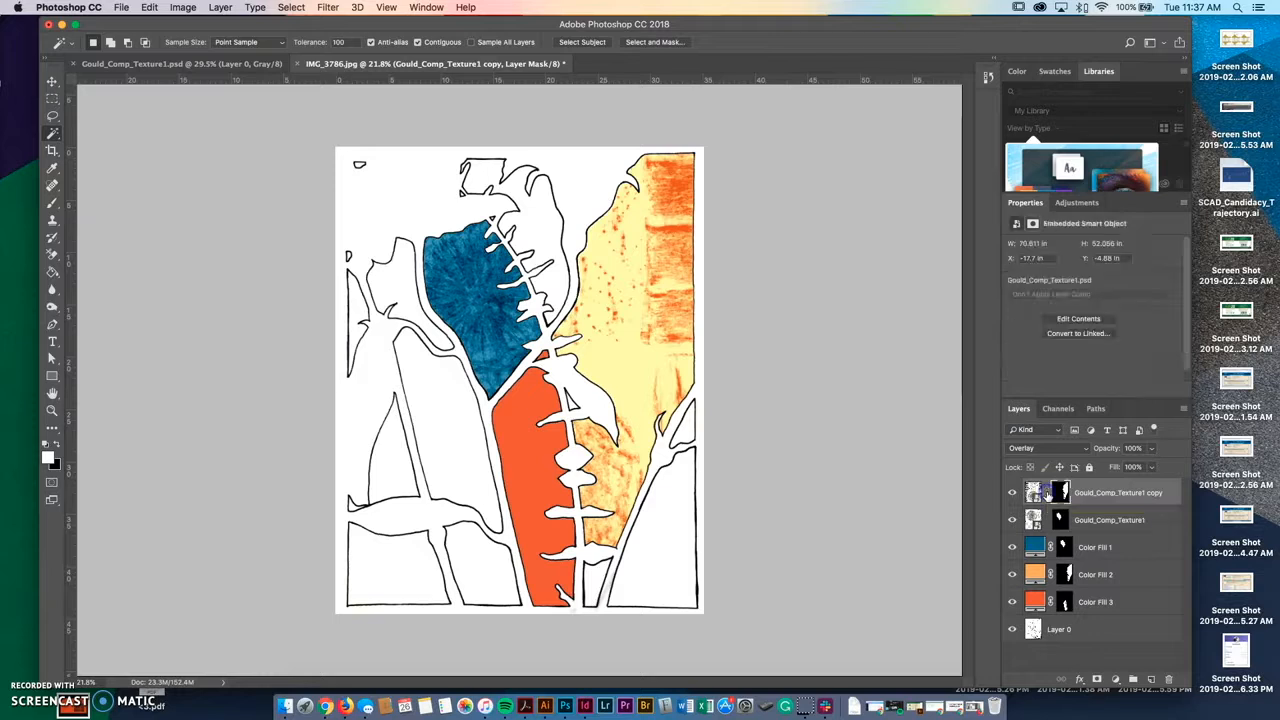
left_click(1060, 490)
left_click(1032, 491)
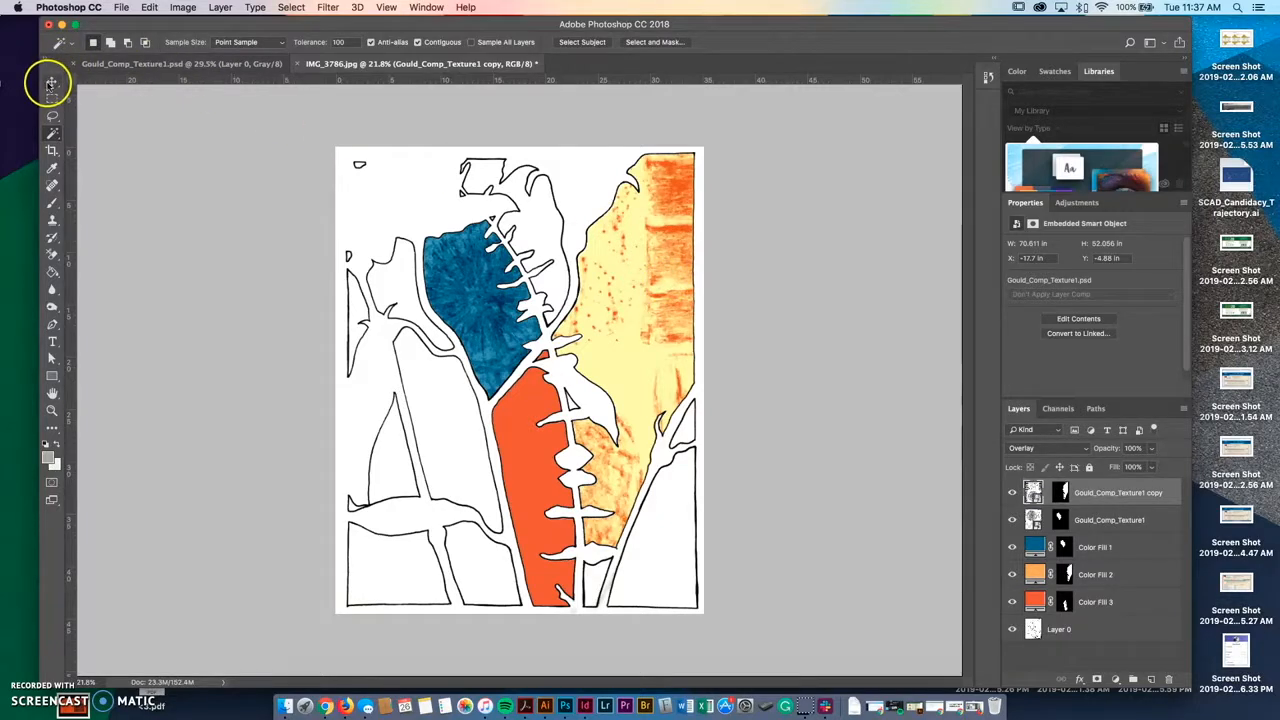
left_click(52, 83)
left_click_drag(636, 282, 778, 335)
left_click_drag(645, 318, 757, 308)
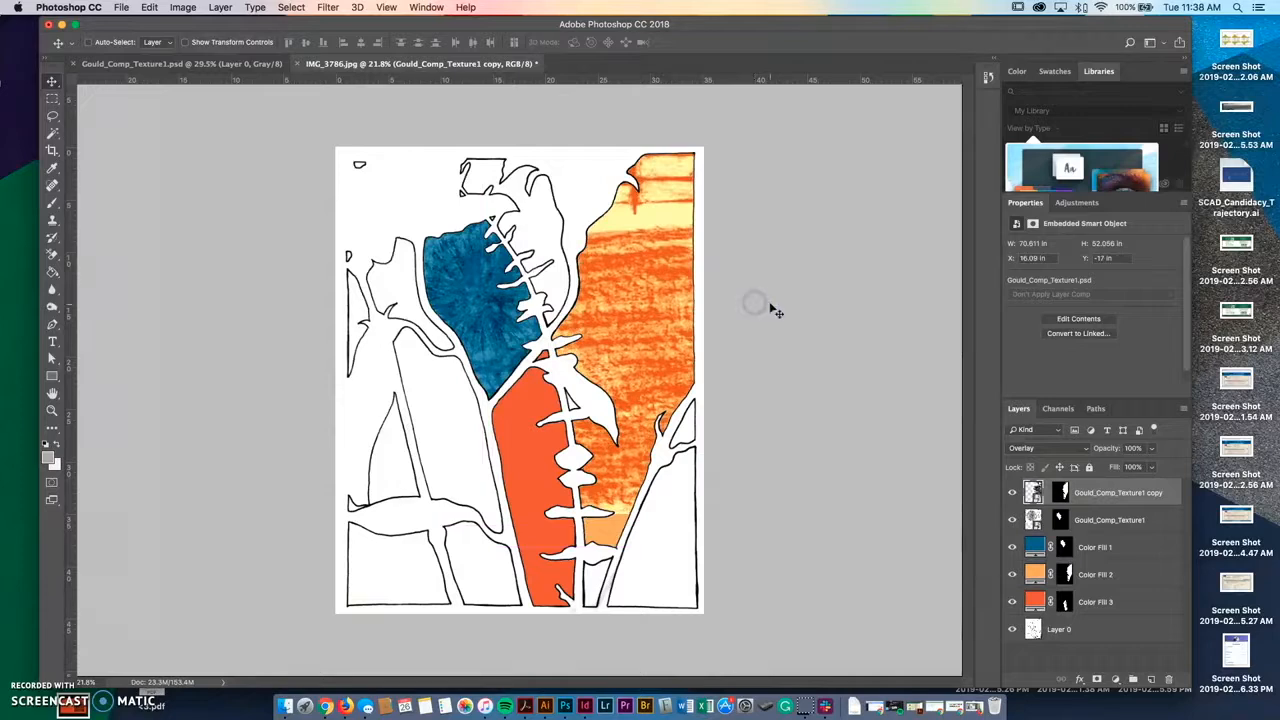
- Enlarge the texture copy to about 183% with Free Transform and reposition it so its strokes fill the whole light orange area
left_click(184, 8)
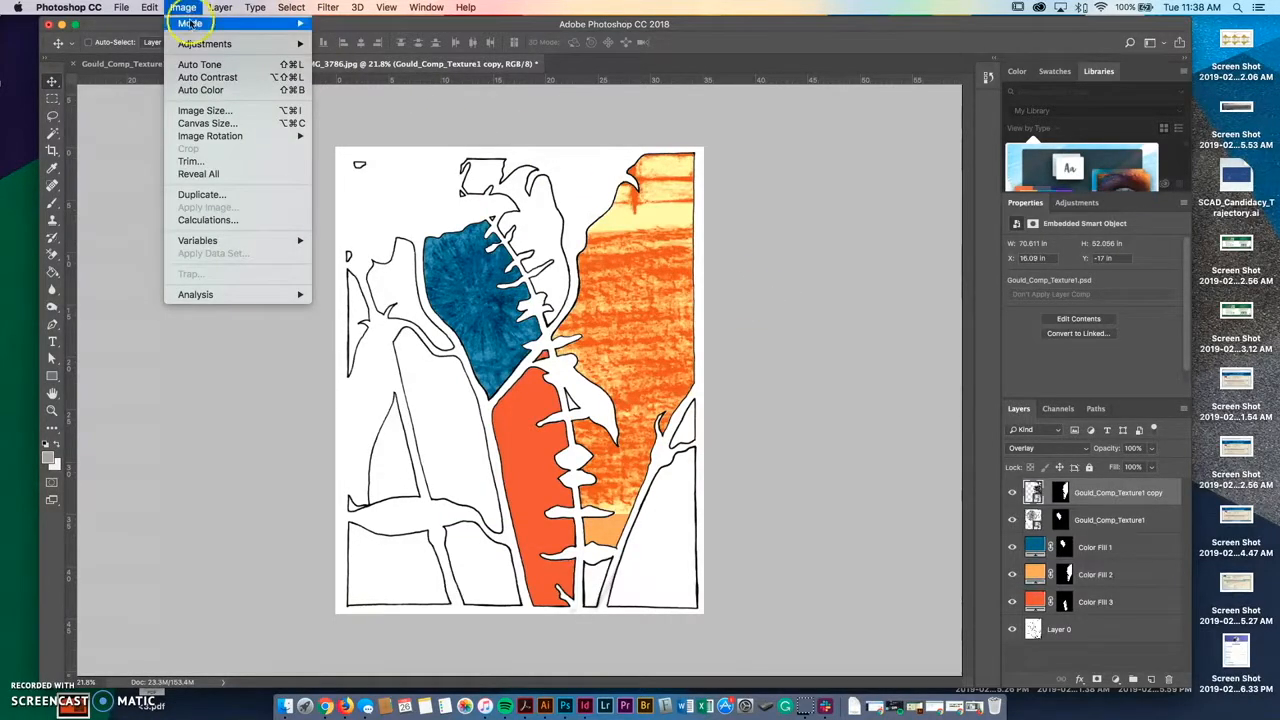
mouse_move(194, 46)
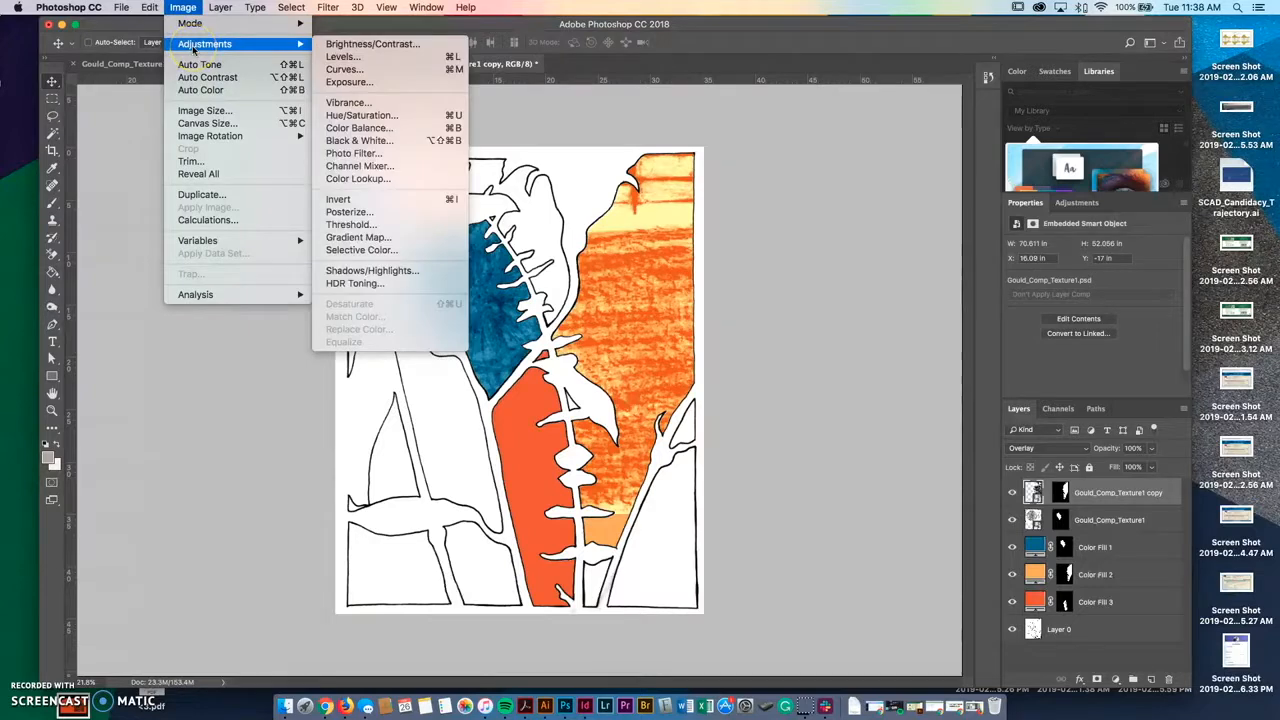
mouse_move(149, 8)
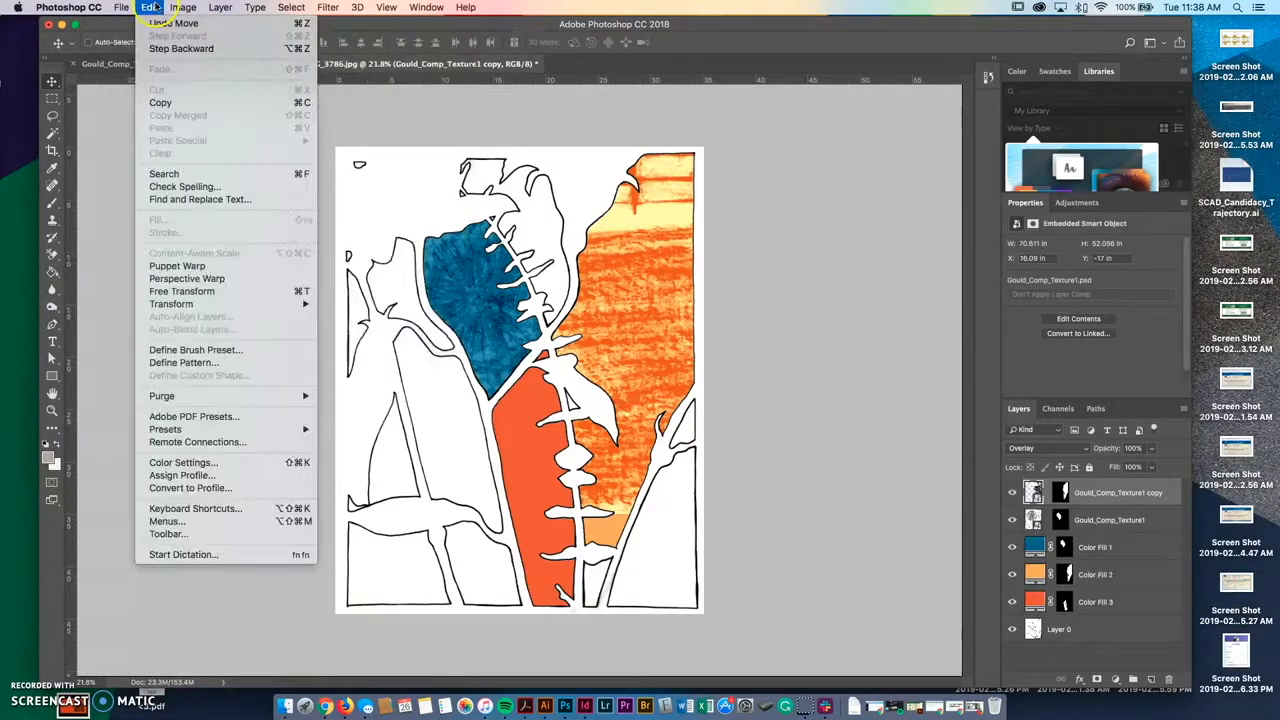
mouse_move(199, 308)
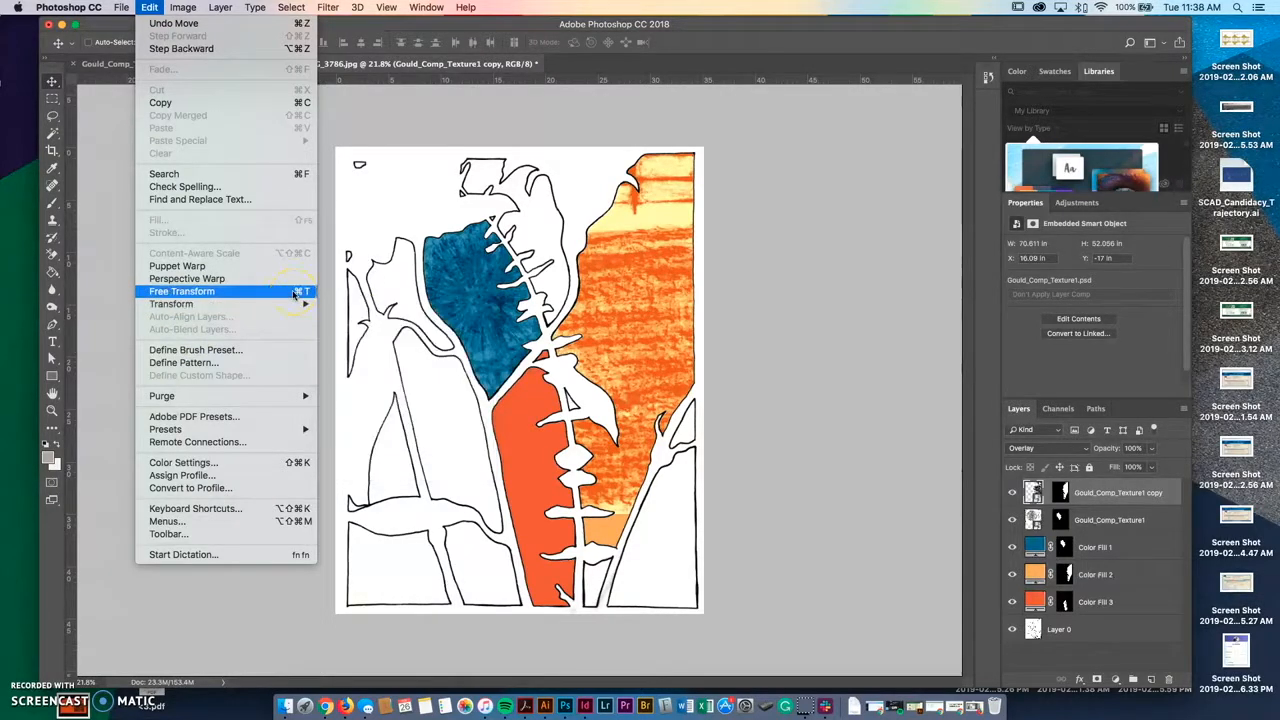
left_click(295, 293)
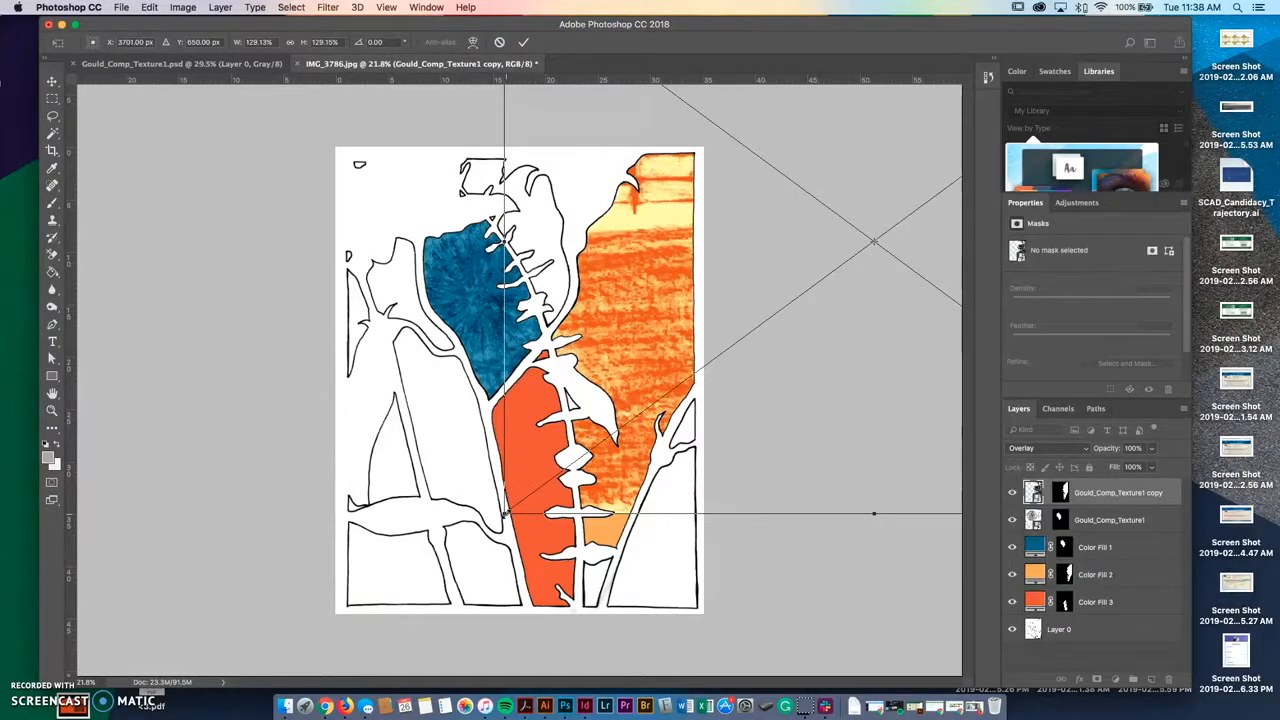
left_click_drag(507, 514, 166, 696)
left_click_drag(345, 481, 532, 339)
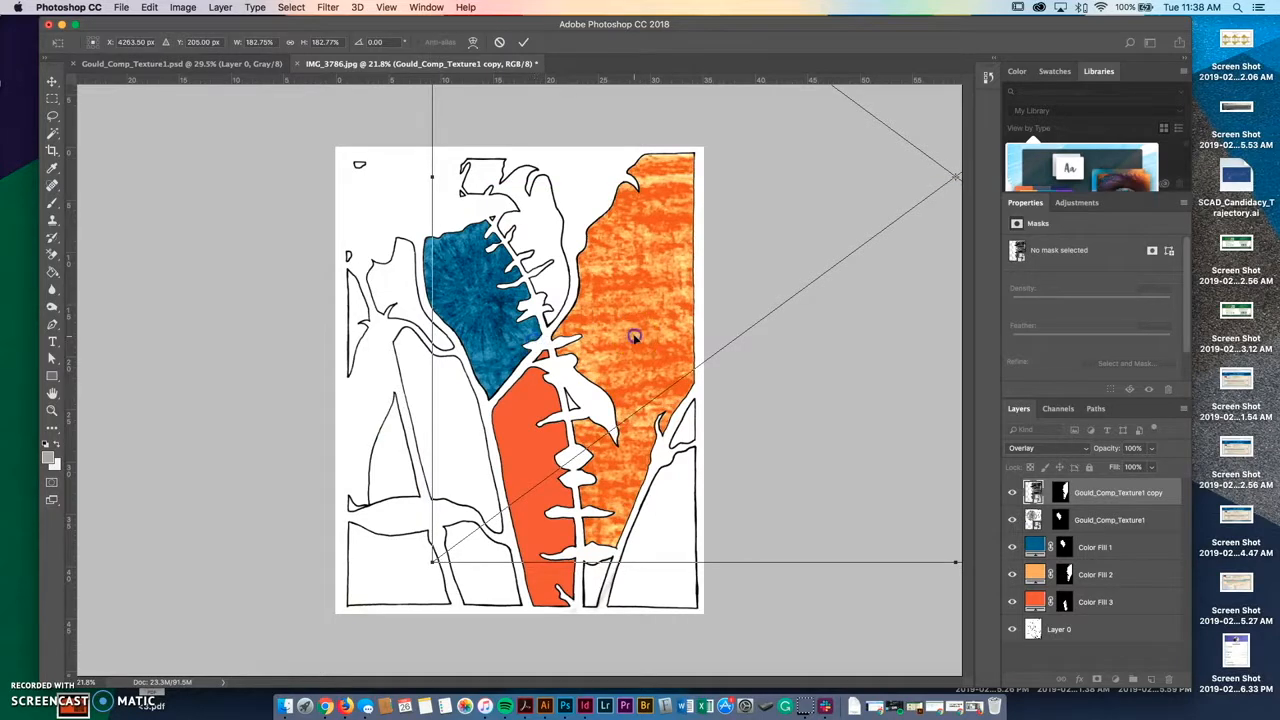
key("Return")
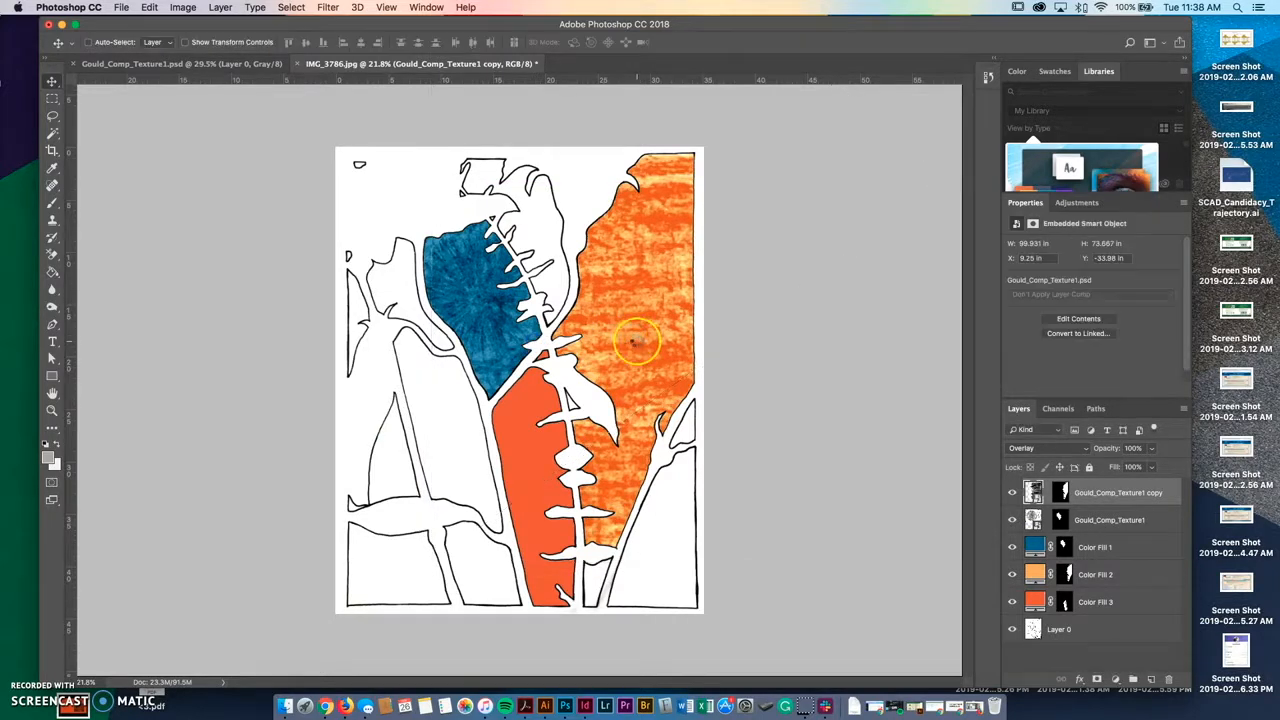
left_click(651, 353)
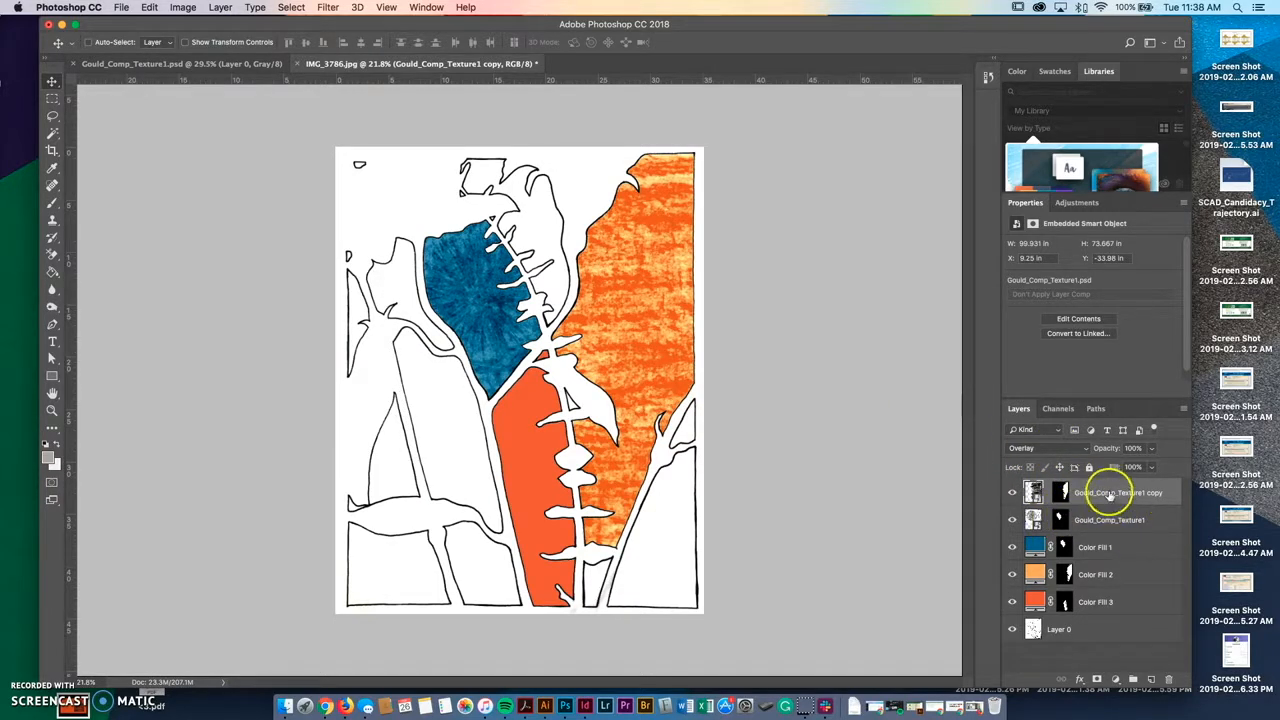
- Try the Hard Light, Vivid Light, Pin Light, Difference, Subtract and Hue blend modes on the texture copy layer
left_click(1066, 448)
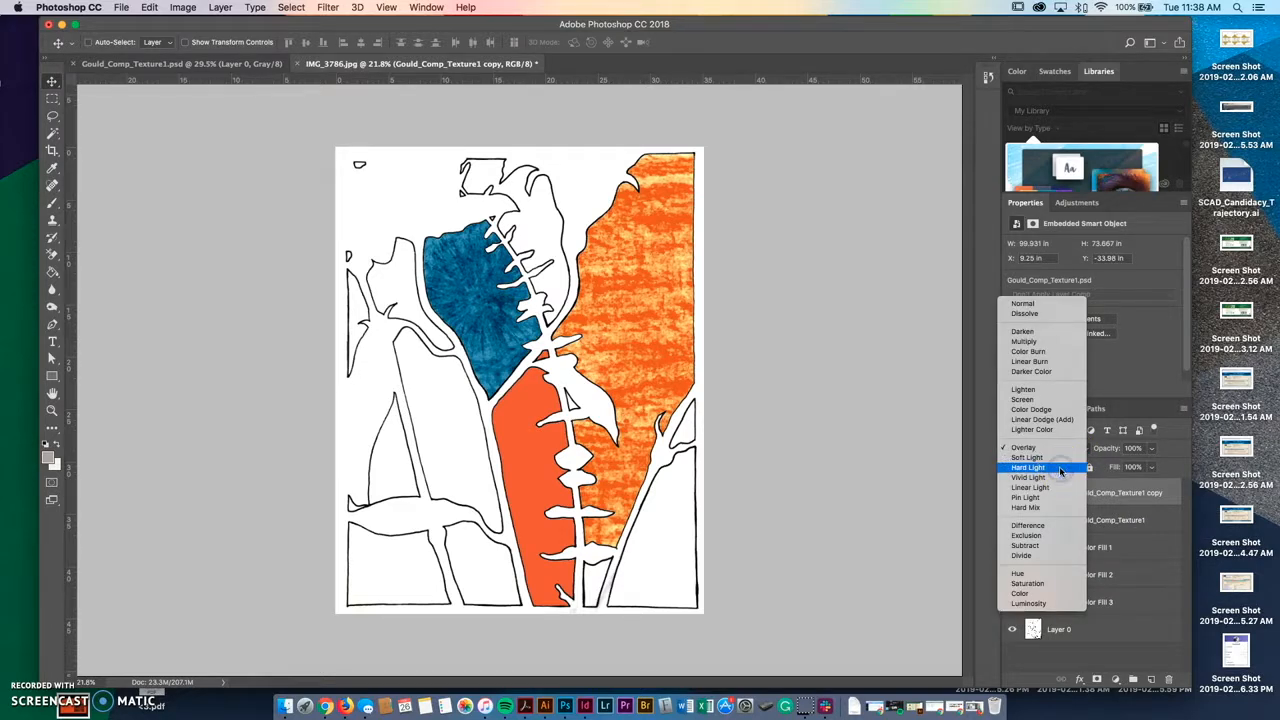
left_click(1050, 469)
left_click(1052, 447)
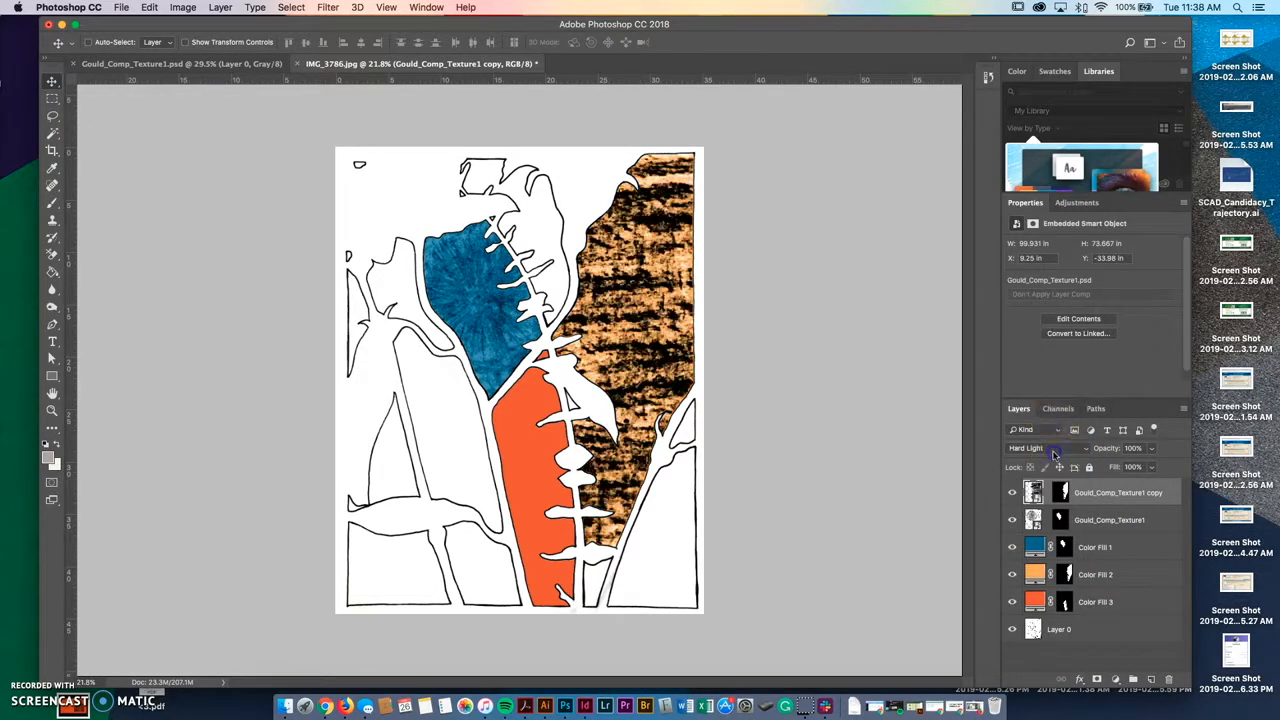
left_click(1050, 457)
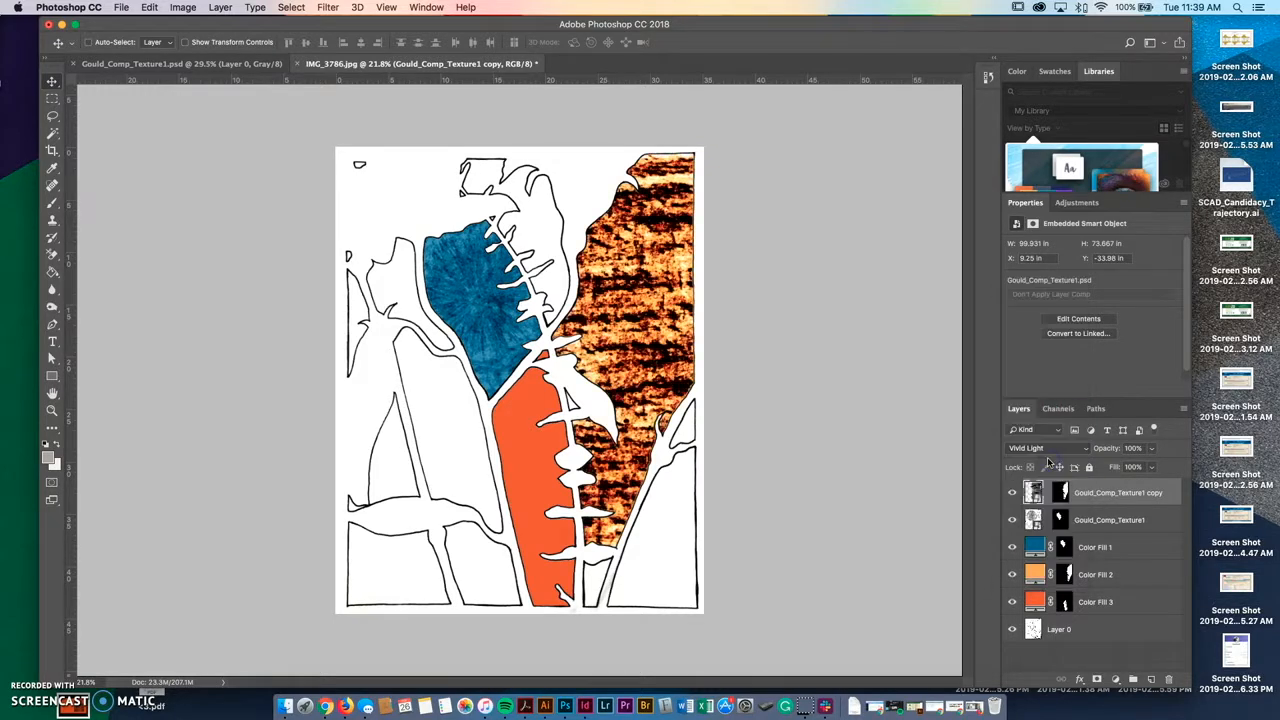
left_click(1050, 452)
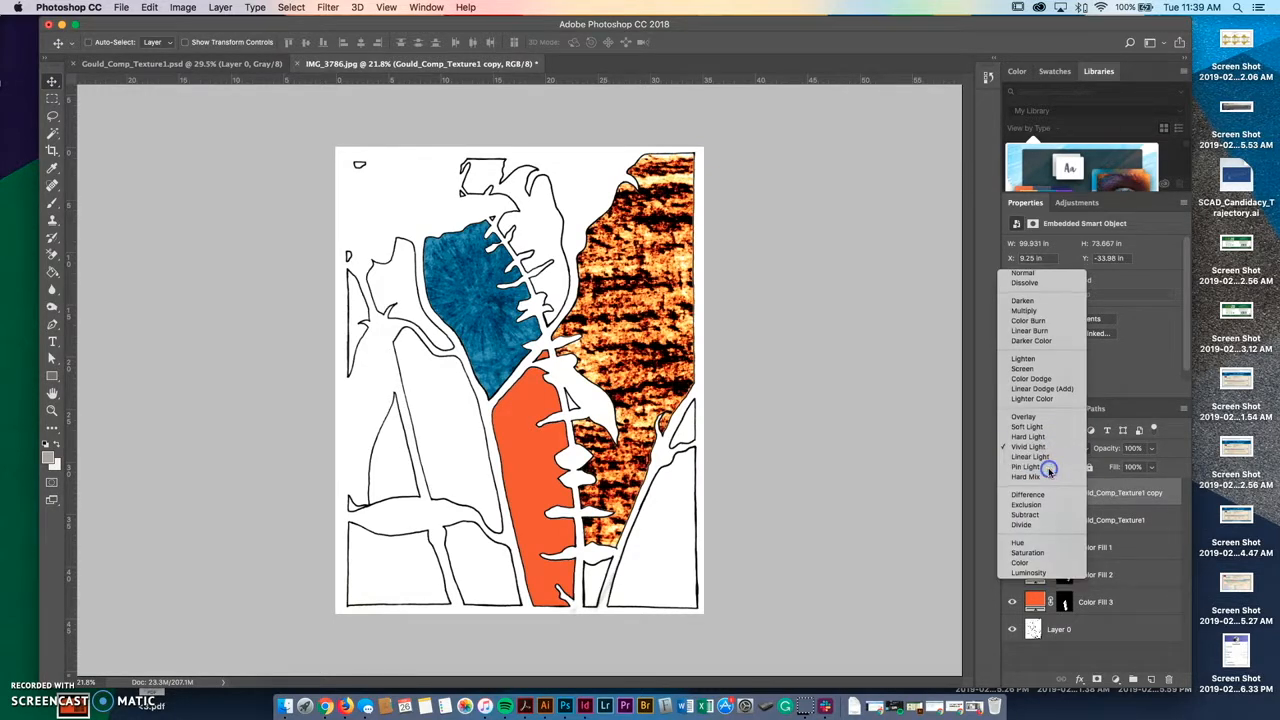
left_click(1050, 467)
left_click(1055, 450)
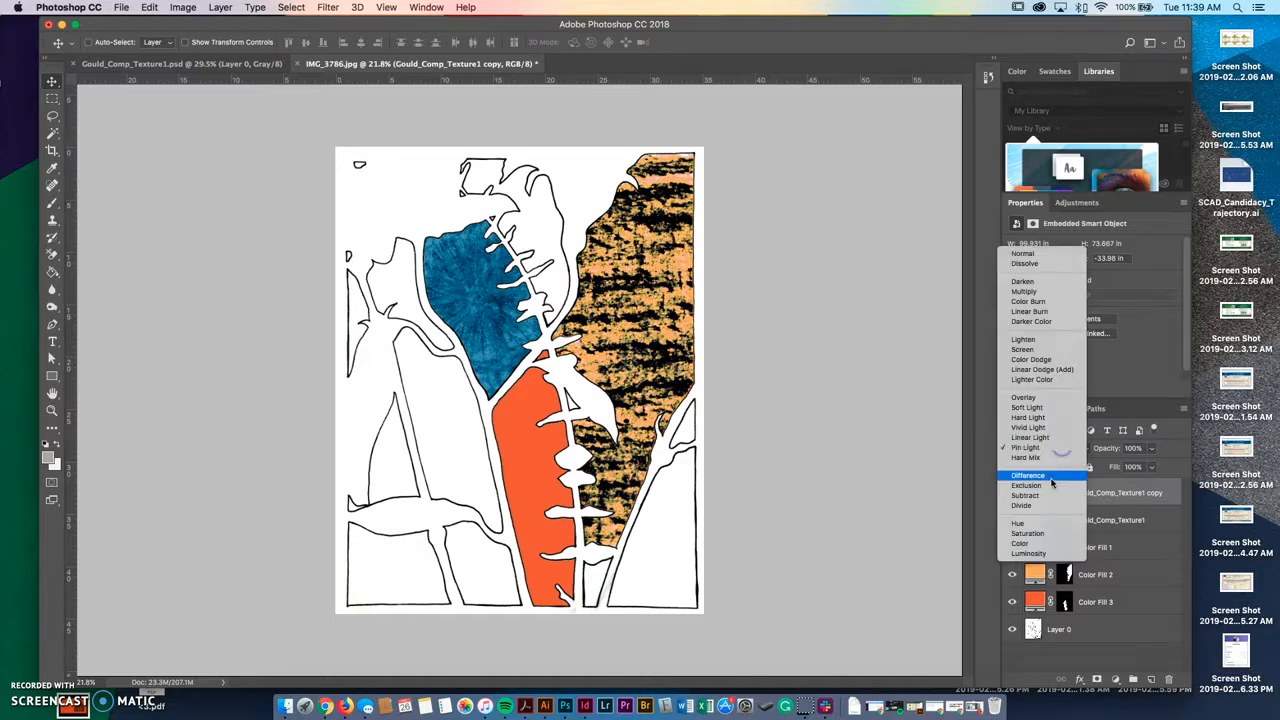
left_click(1050, 478)
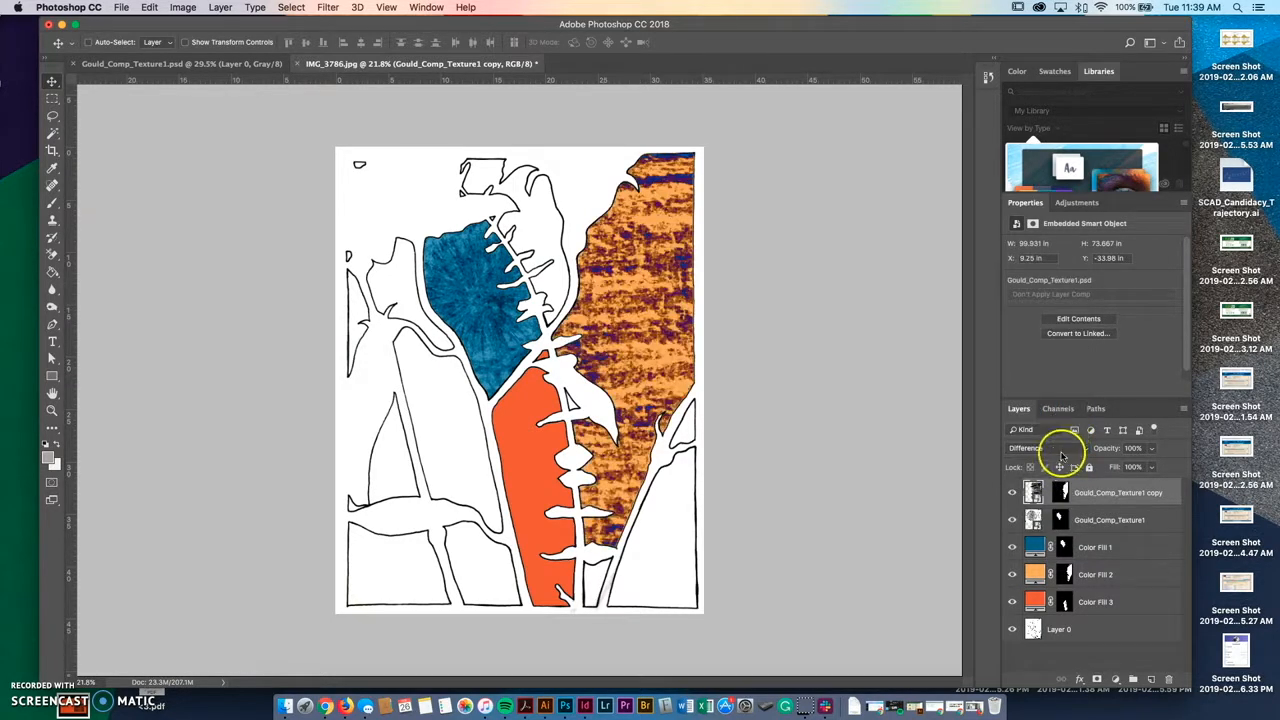
left_click(1060, 452)
left_click(1057, 467)
left_click(1051, 448)
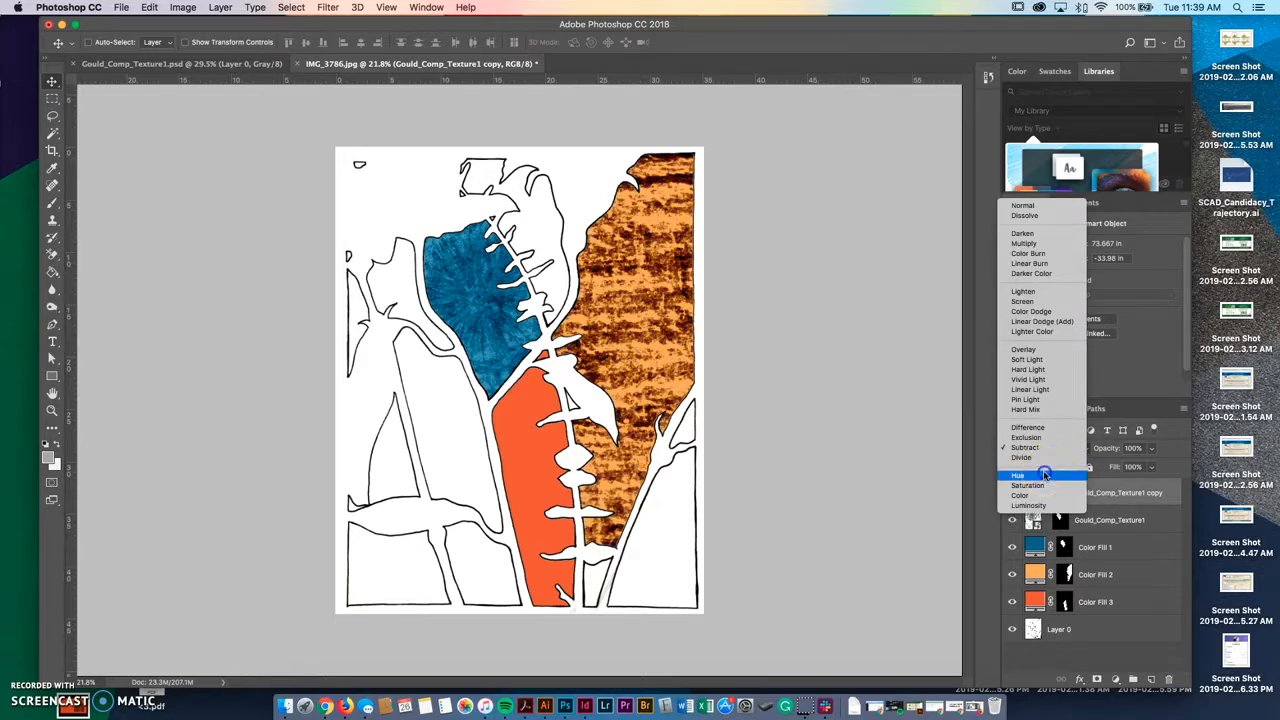
left_click(1044, 475)
- Set the texture copy layer's blend mode to Pin Light and reduce its opacity to 40%
left_click(1049, 450)
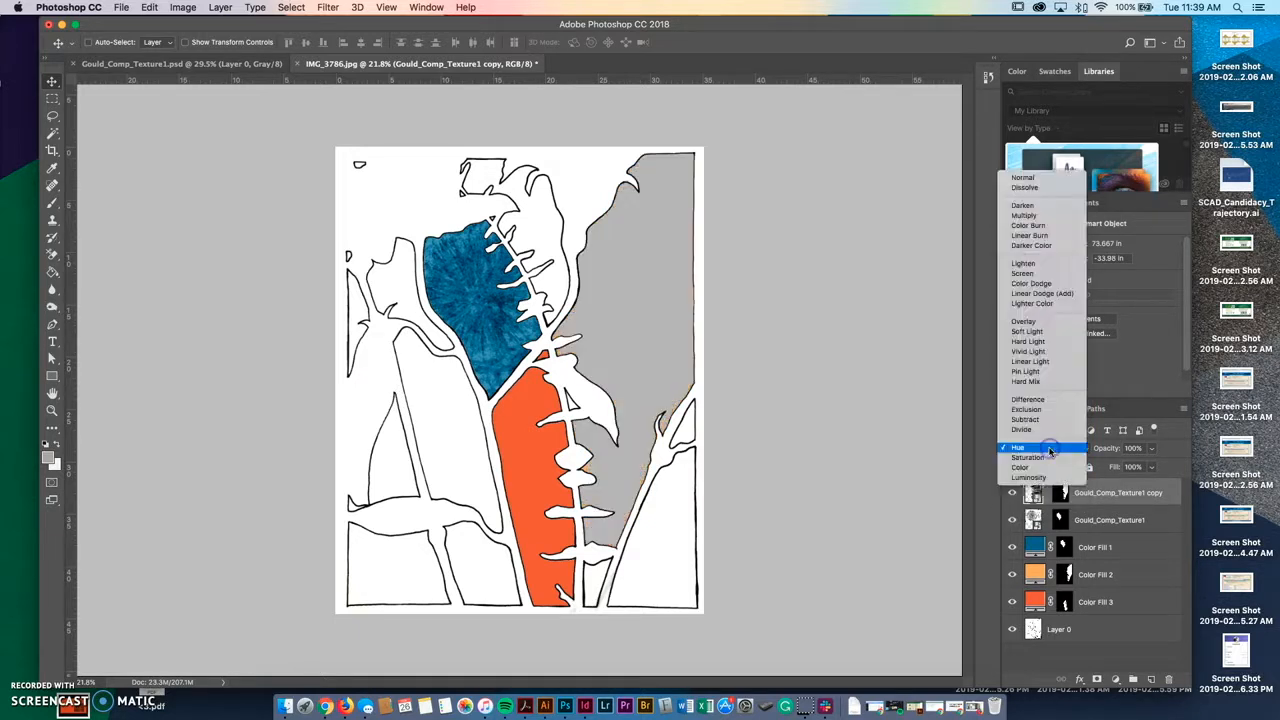
left_click(1050, 371)
left_click(1028, 466)
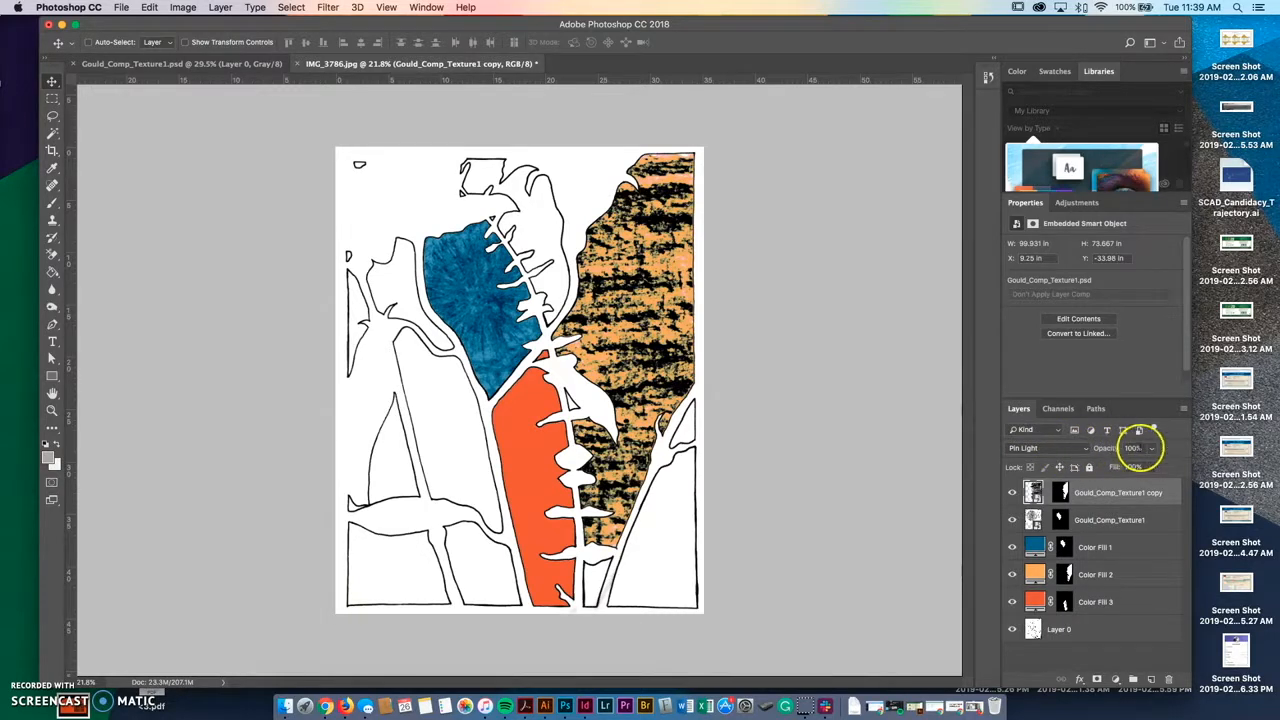
left_click(1150, 450)
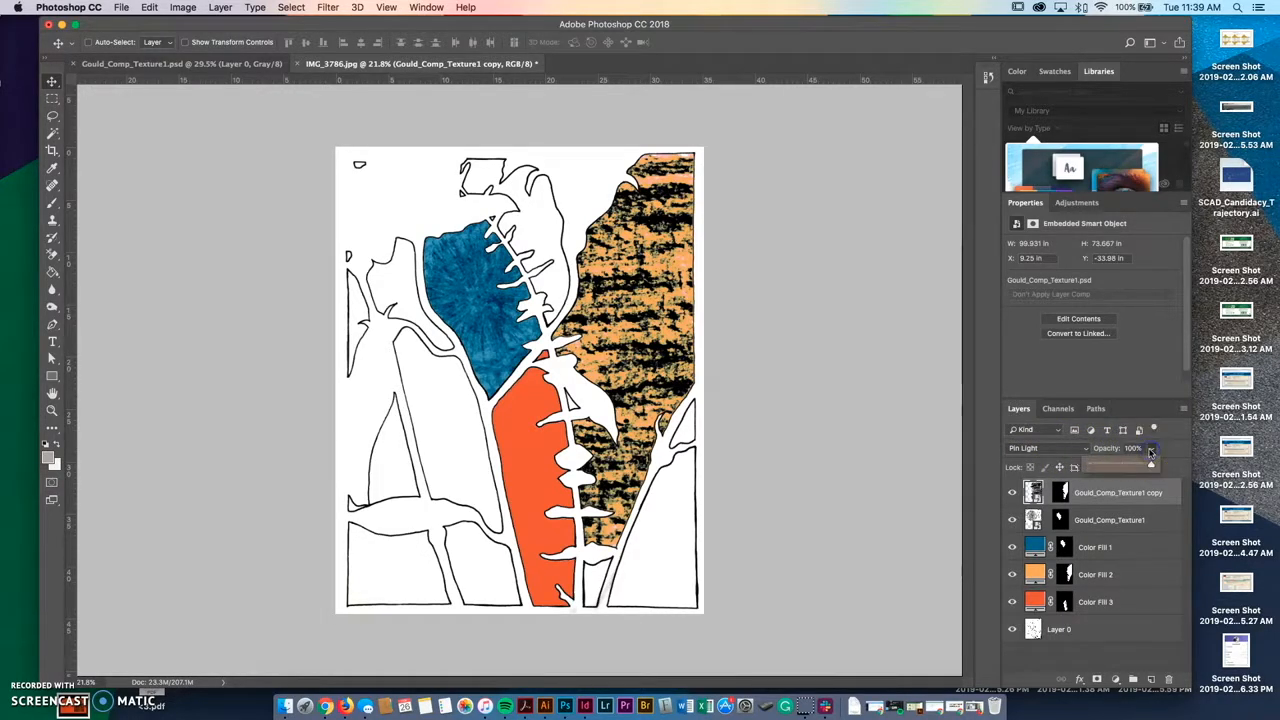
left_click(1057, 449)
left_click(1056, 449)
left_click(1150, 451)
left_click_drag(1136, 465, 1114, 463)
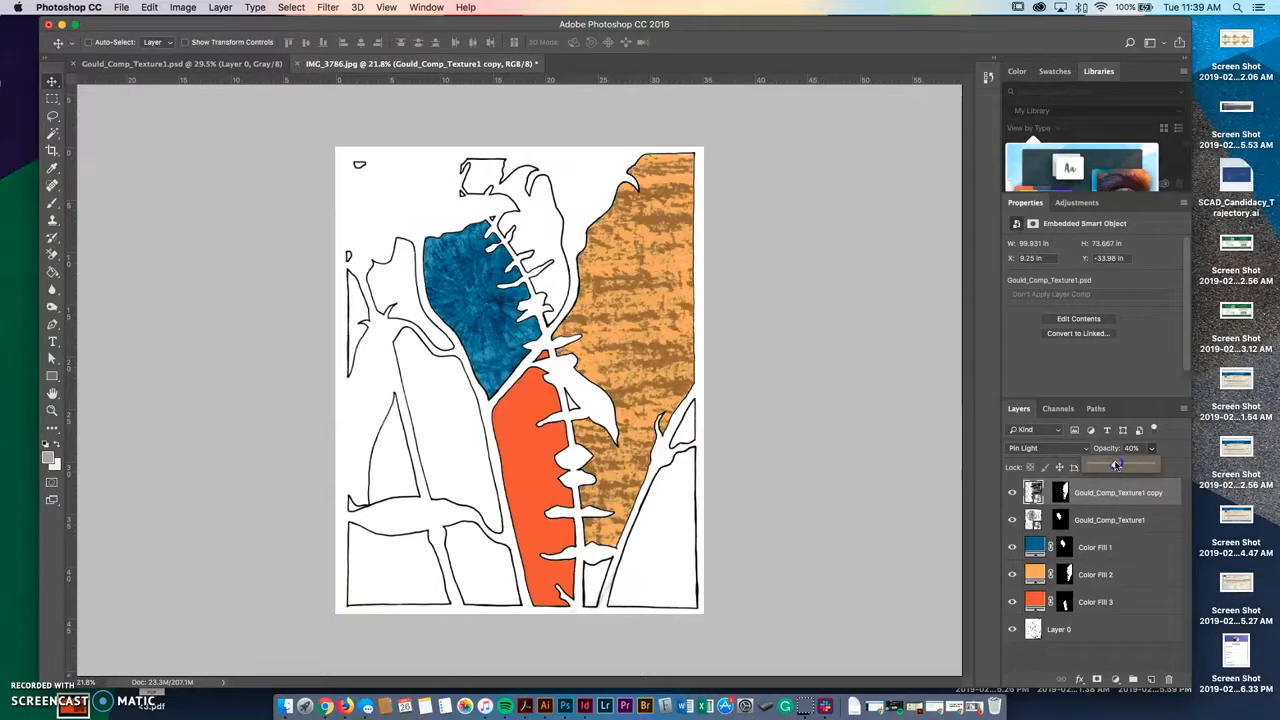
left_click(1160, 446)
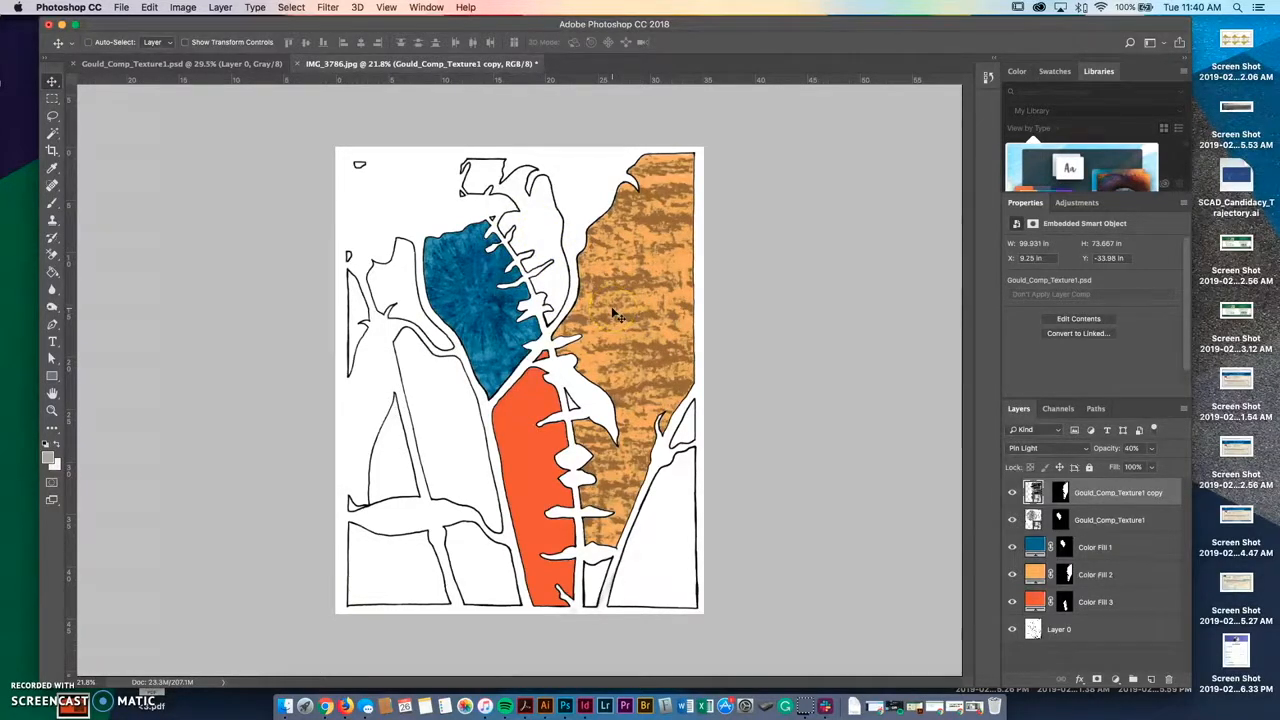
- Save the composition as DGould_Composition_Texture.psd in Photoshop format with layers in the Texture from SP18 Feb folder, keeping Maximize Compatibility on
left_click(121, 8)
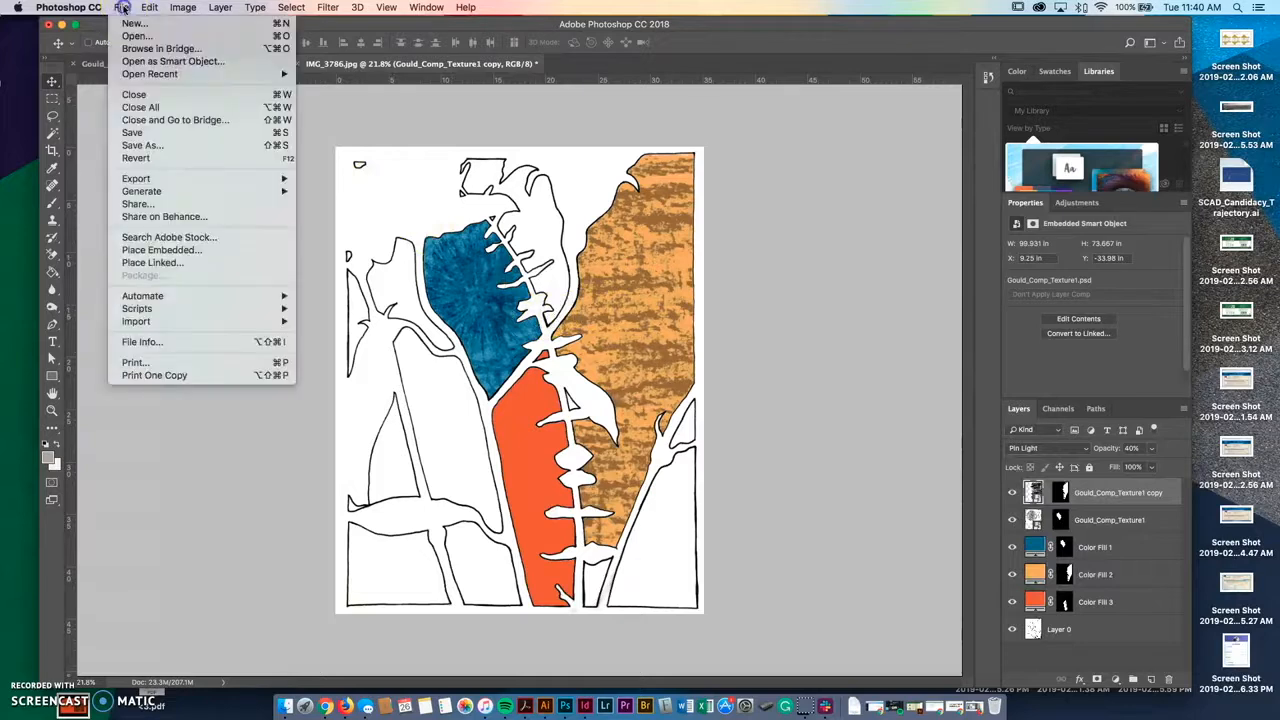
left_click(170, 146)
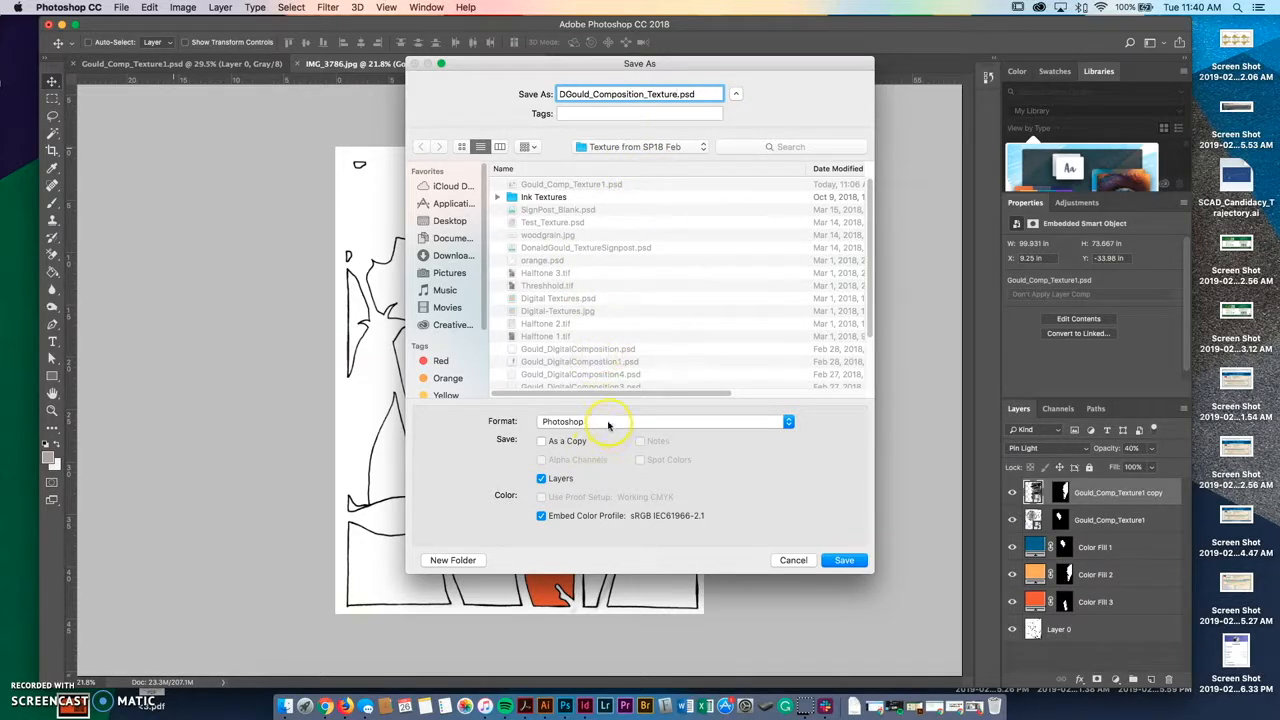
left_click(573, 424)
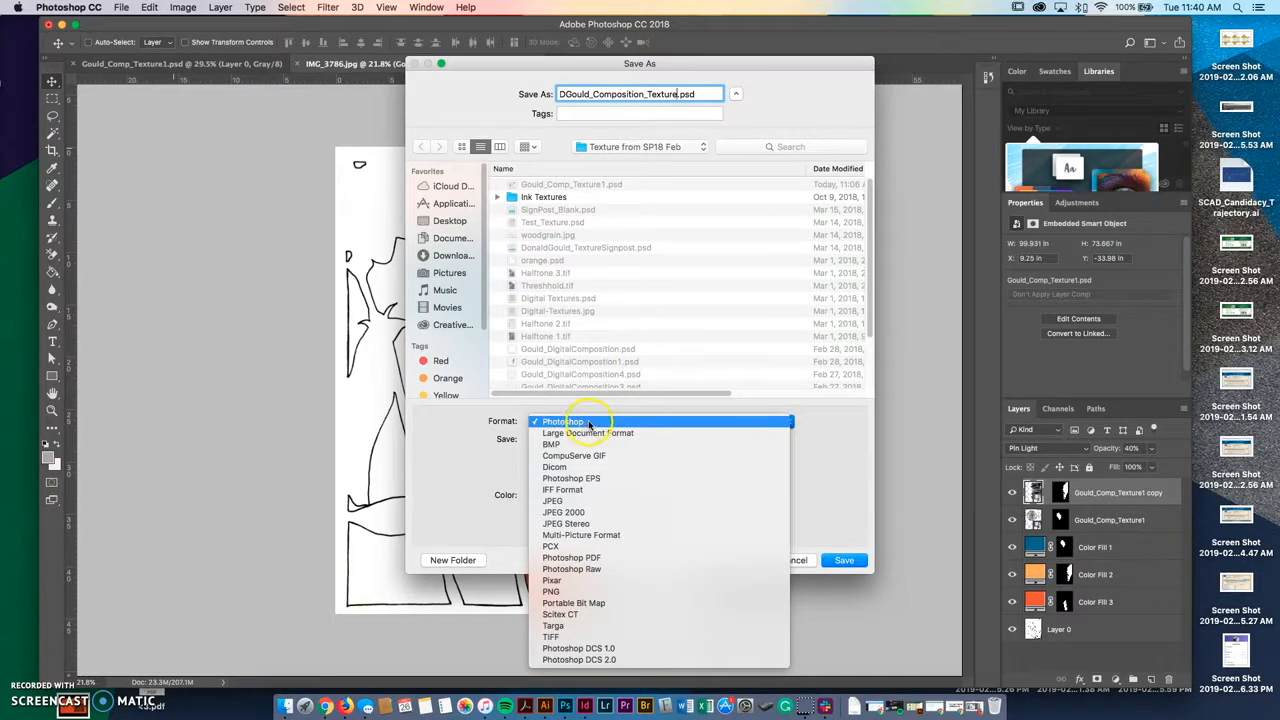
left_click(590, 424)
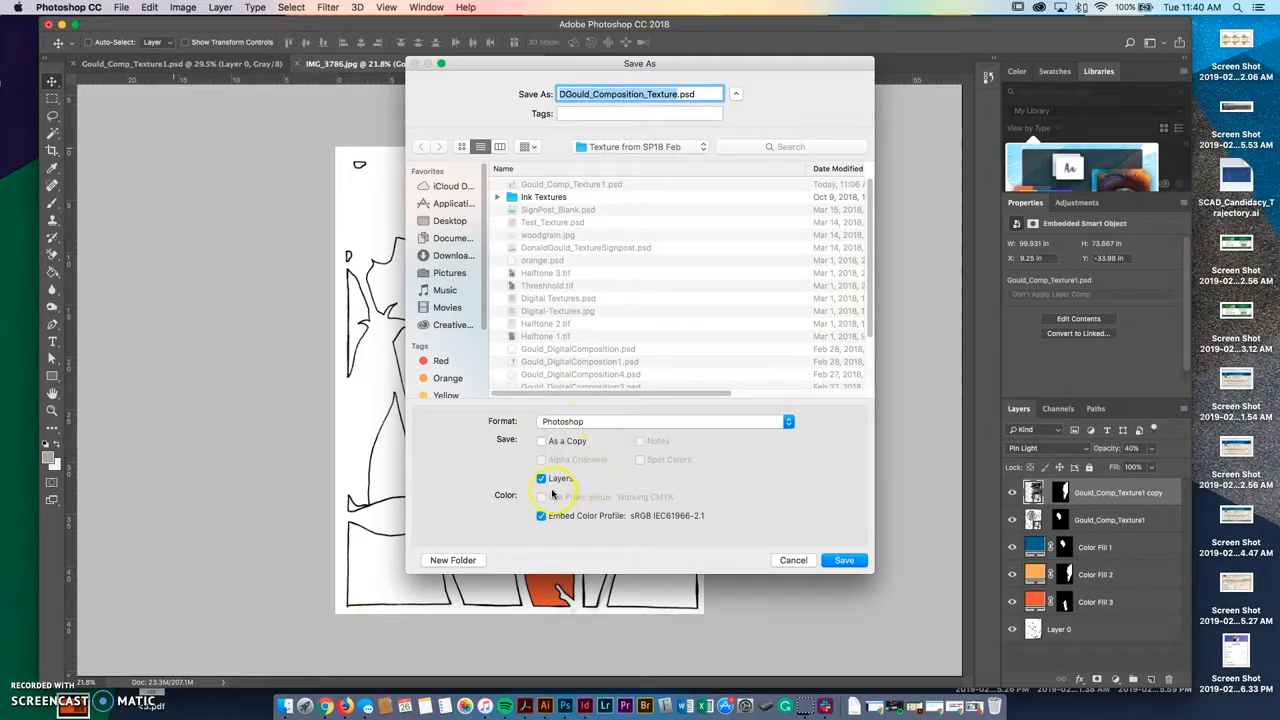
left_click(846, 562)
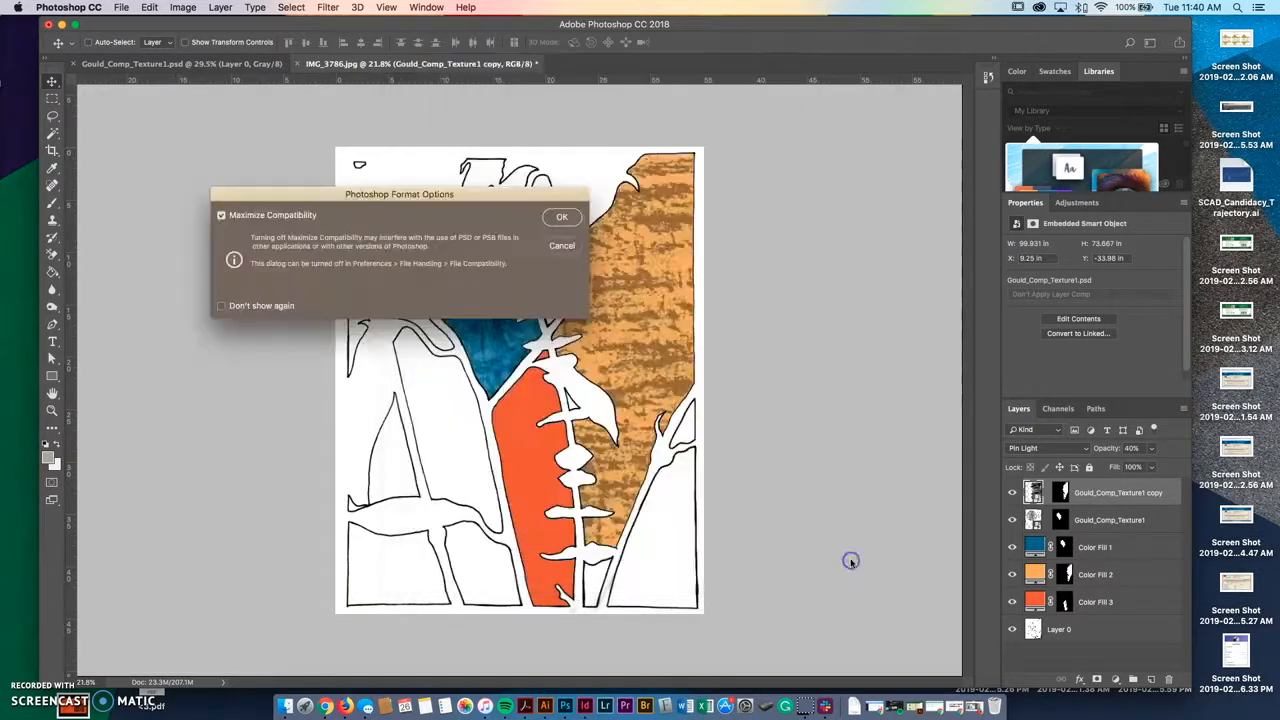
left_click(548, 218)
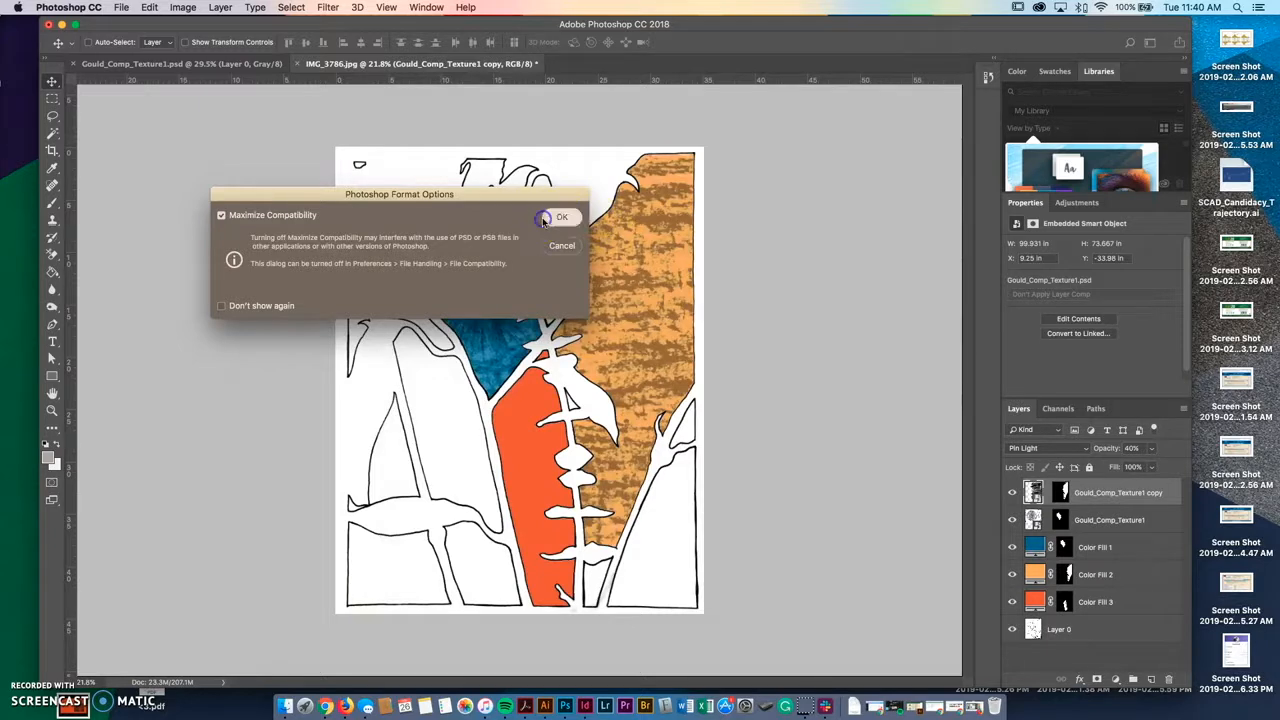